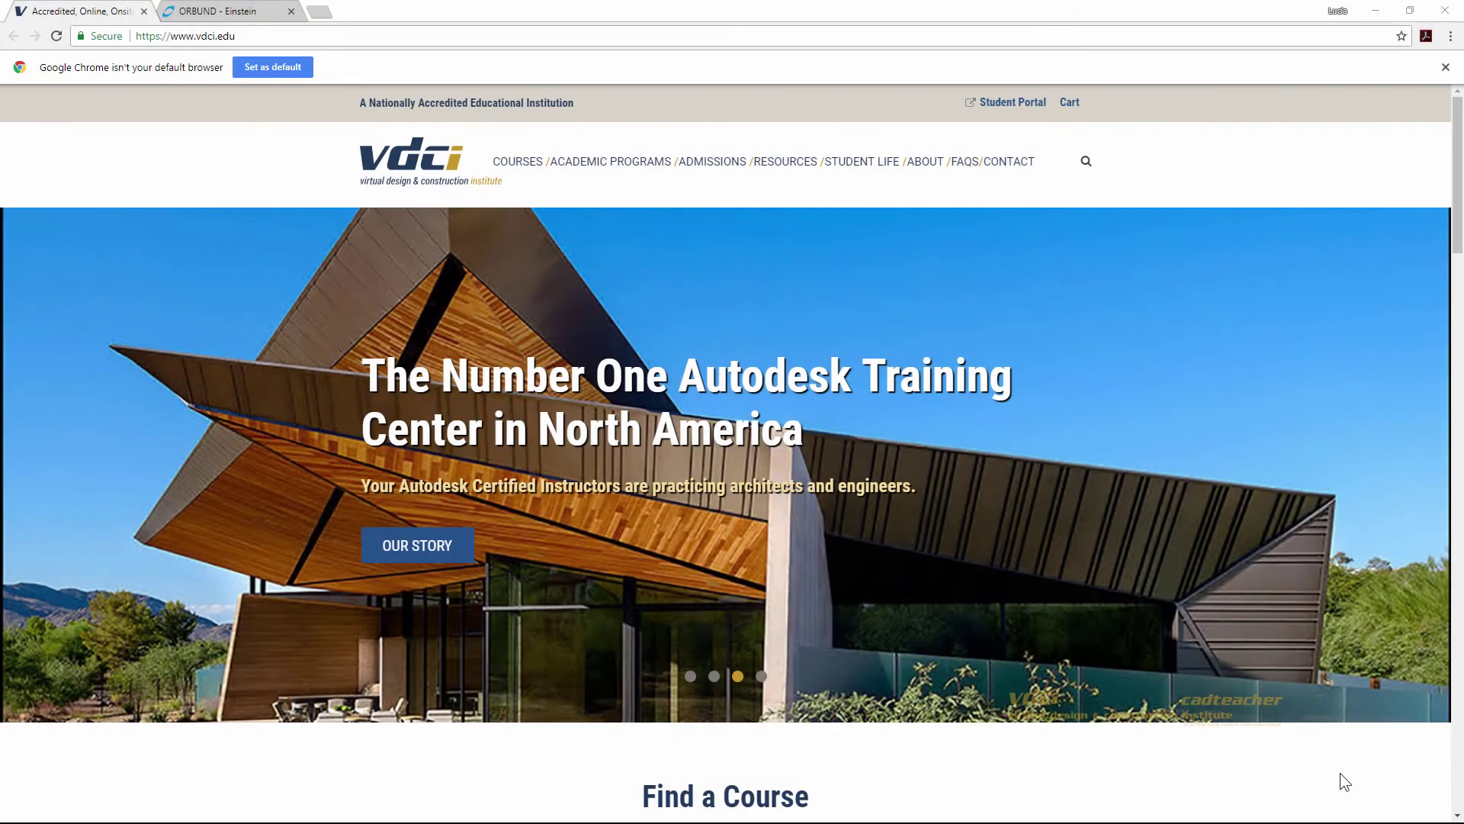
Step: Scroll down the CAD 101 class materials to the Access to Autodesk Software section
scroll(1340, 774, down, 5)
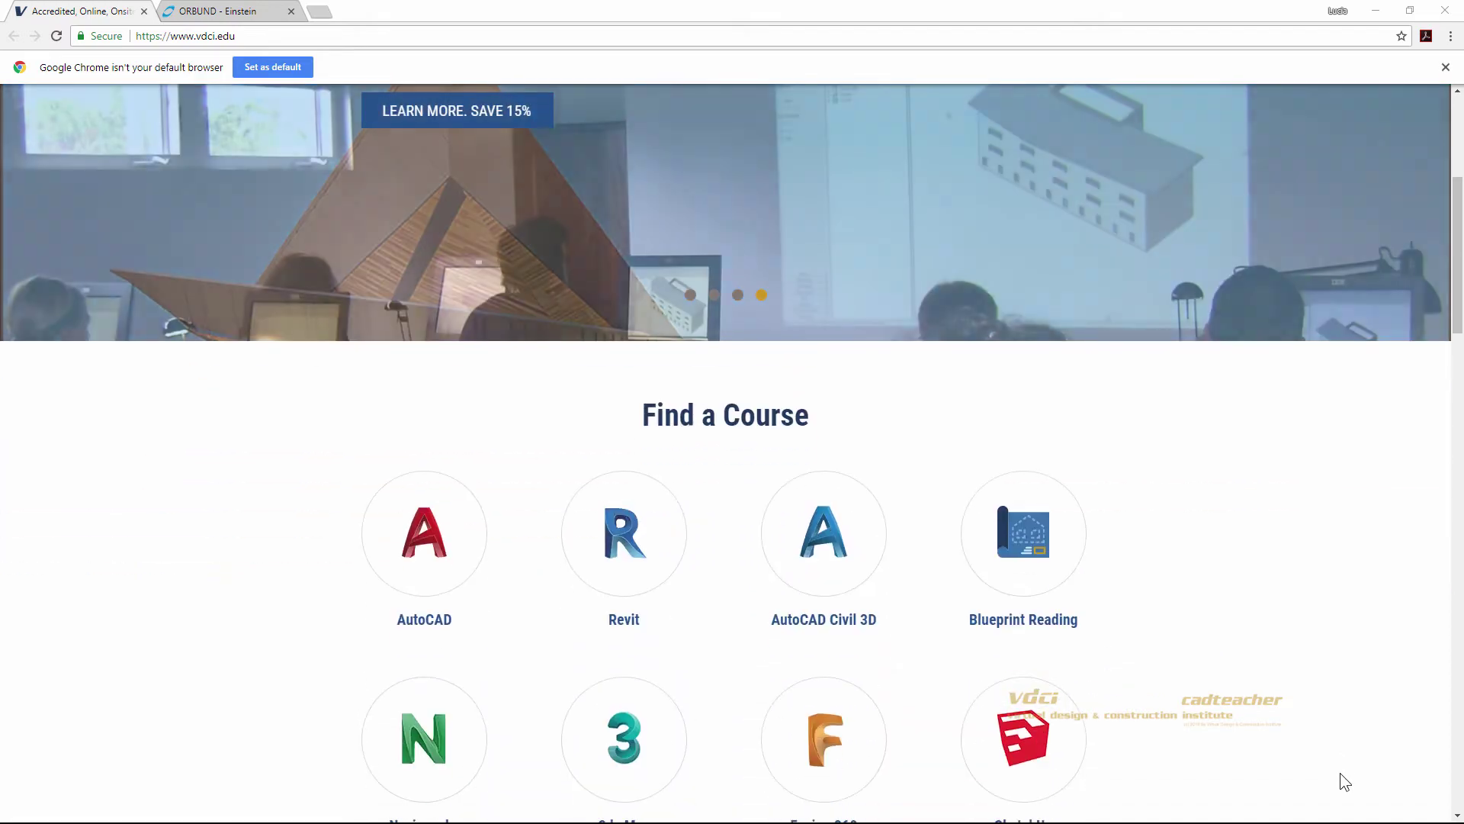
scroll(1340, 773, down, 3)
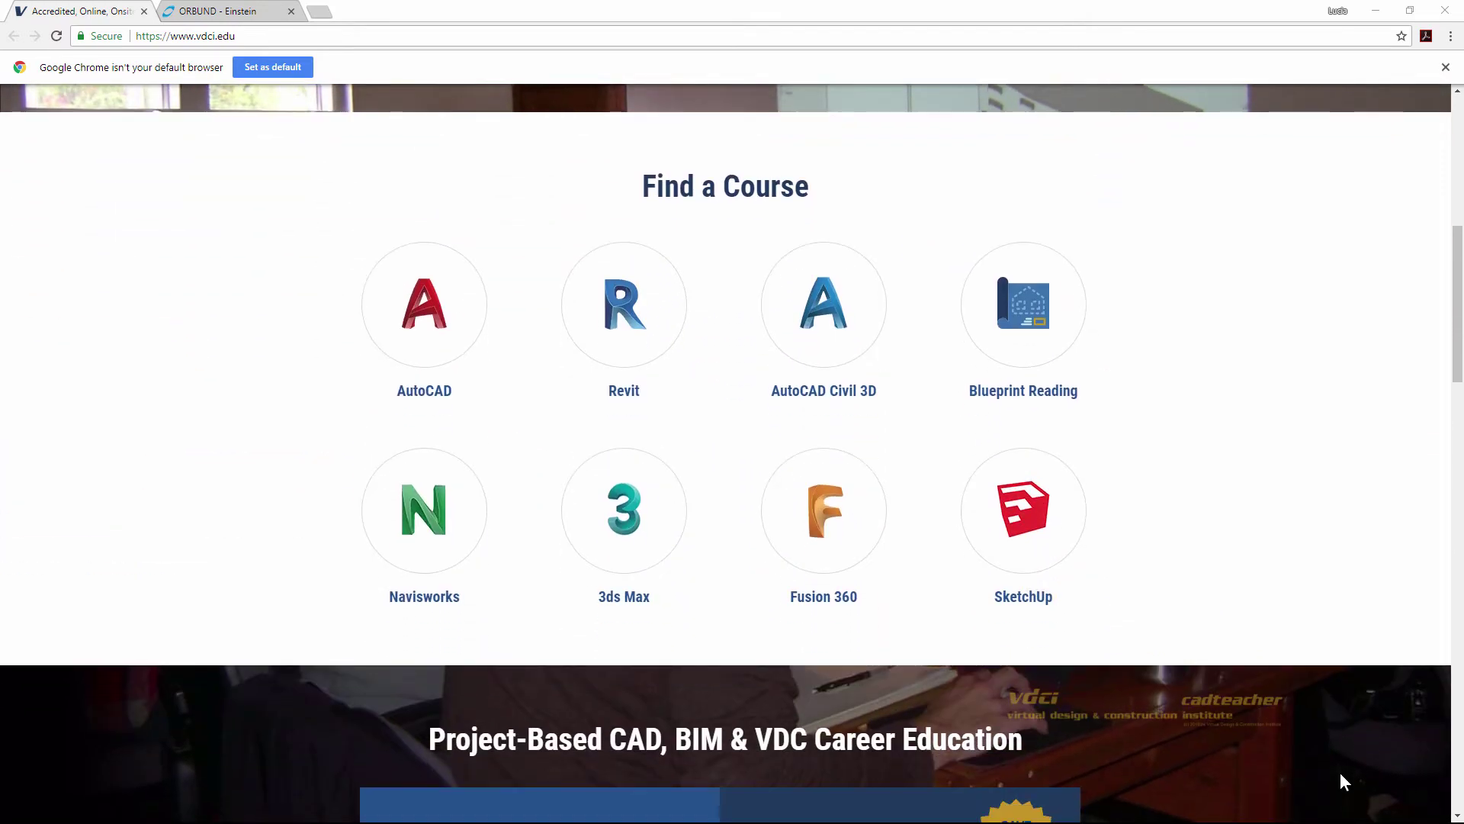
scroll(1341, 774, down, 1)
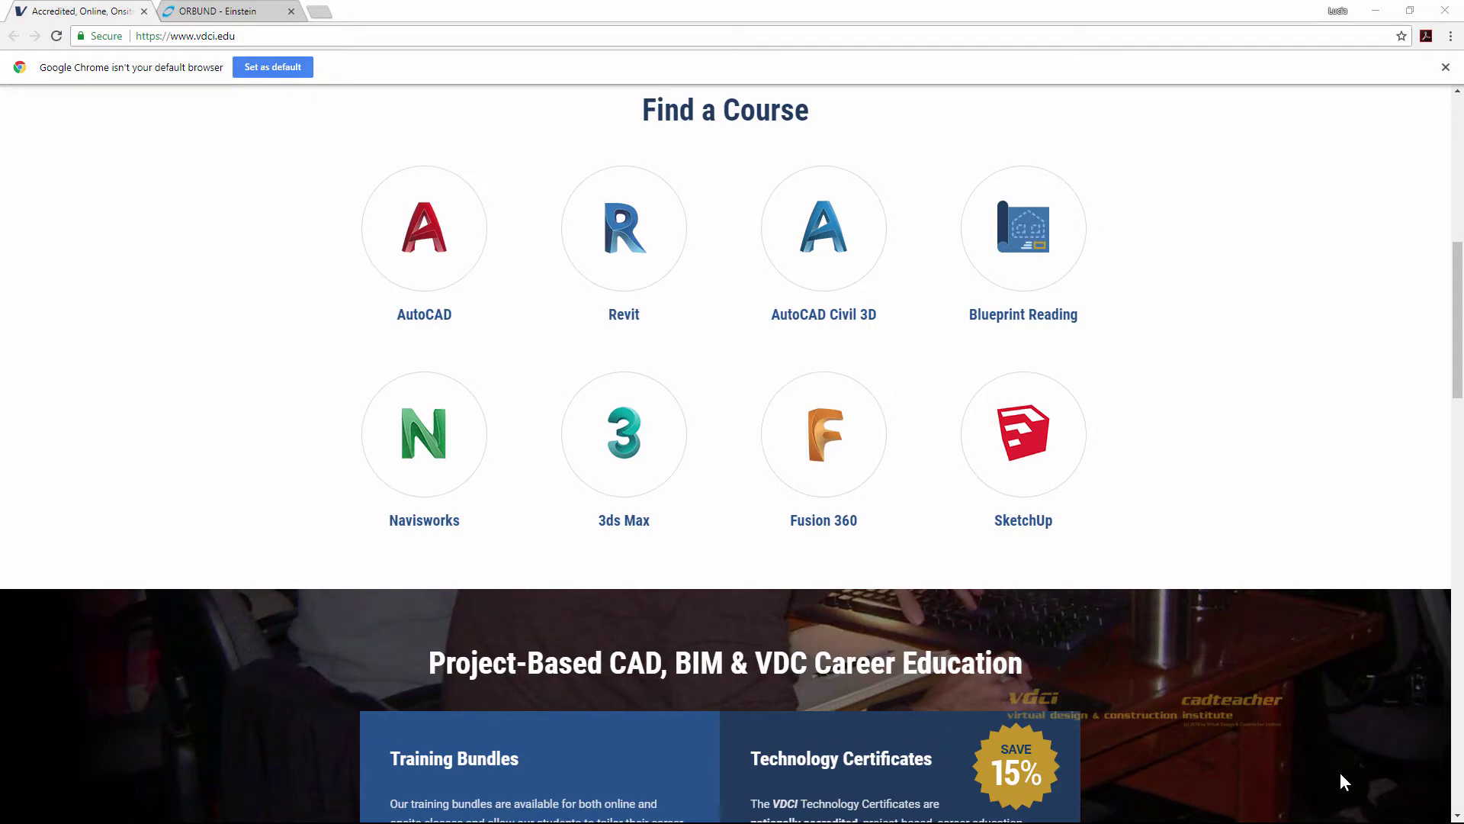
scroll(1340, 773, down, 2)
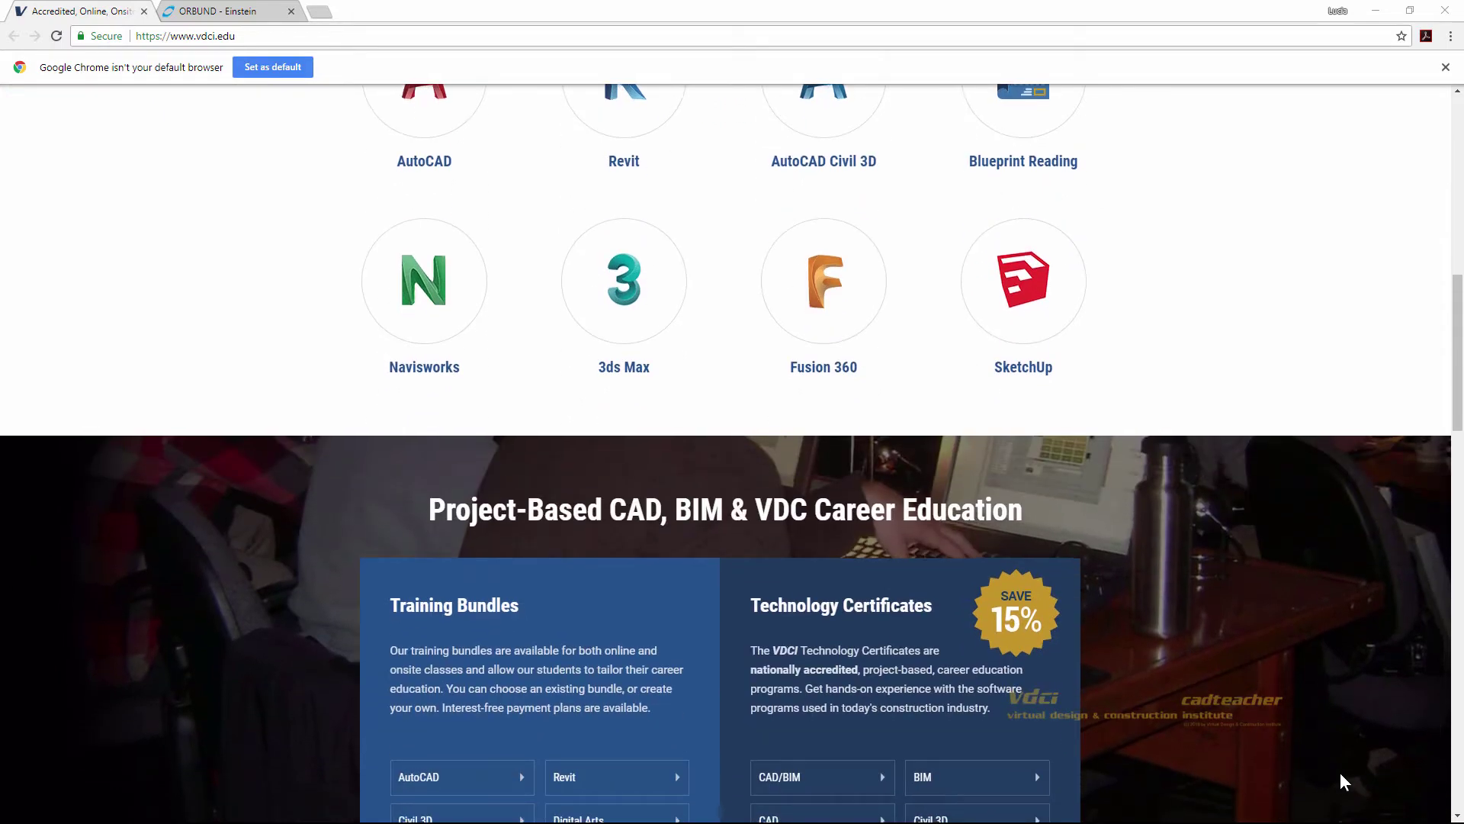
scroll(1340, 774, down, 3)
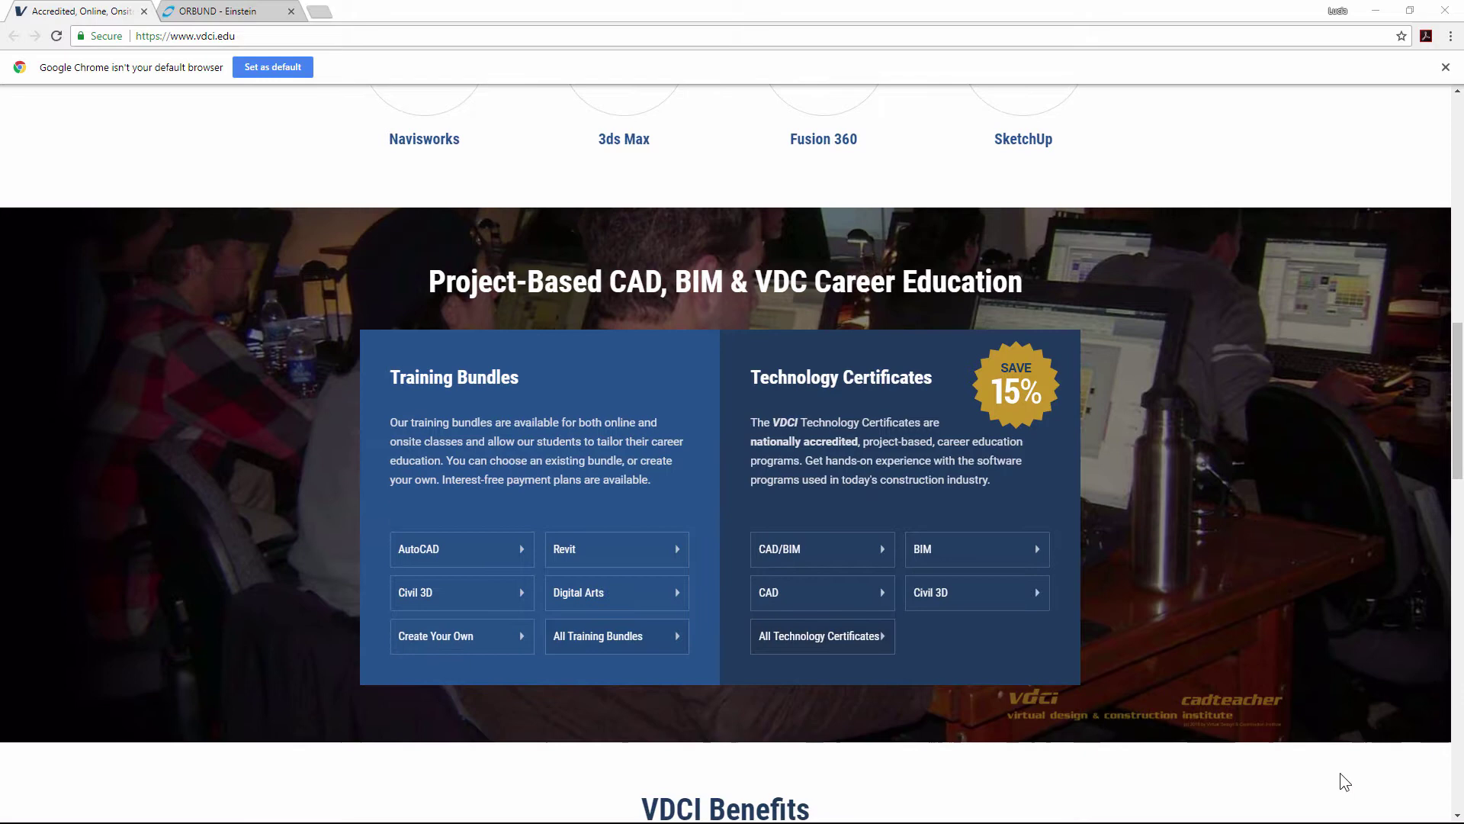
scroll(1339, 774, down, 1)
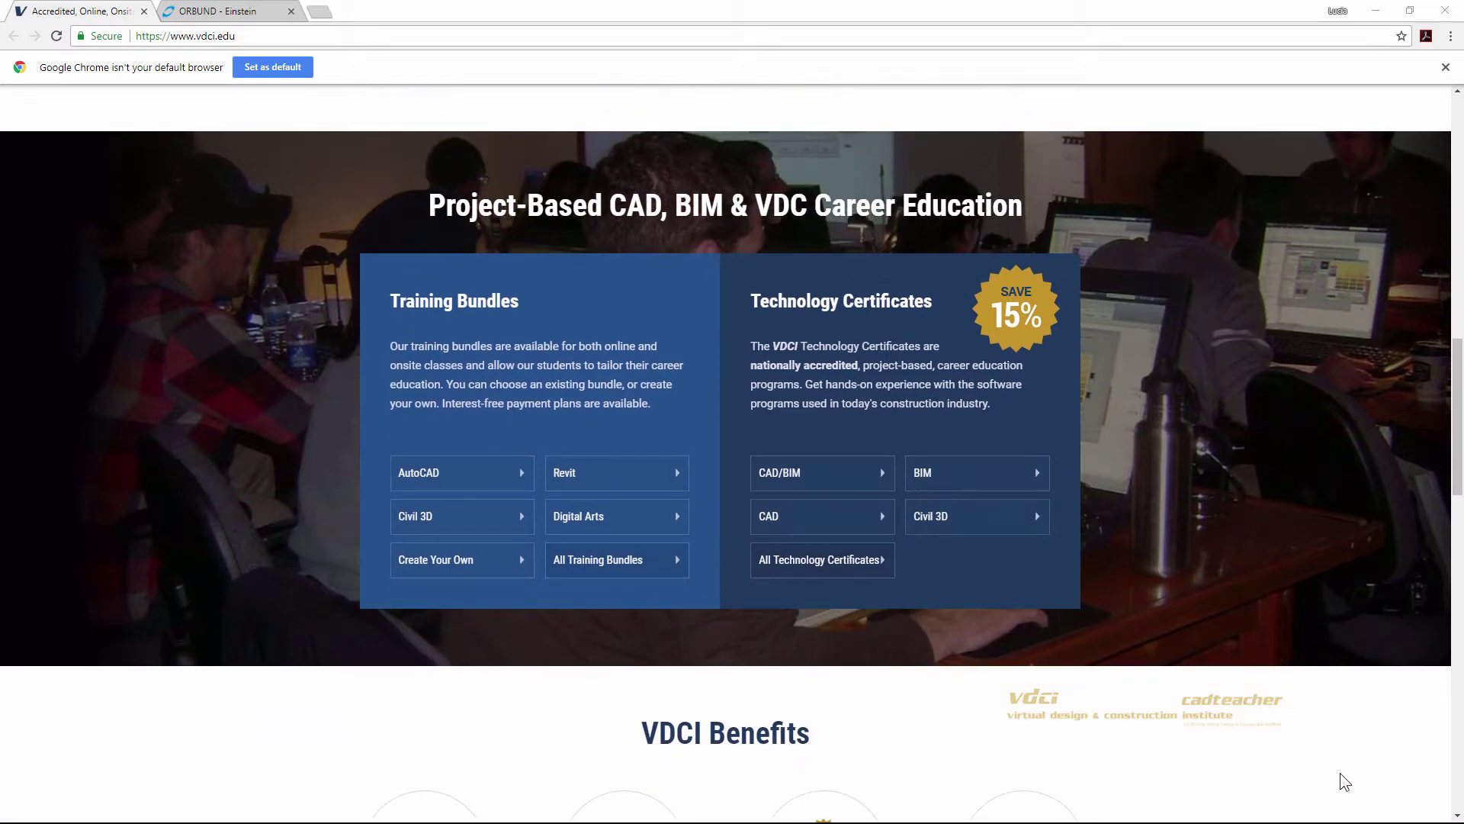
scroll(1339, 772, down, 1)
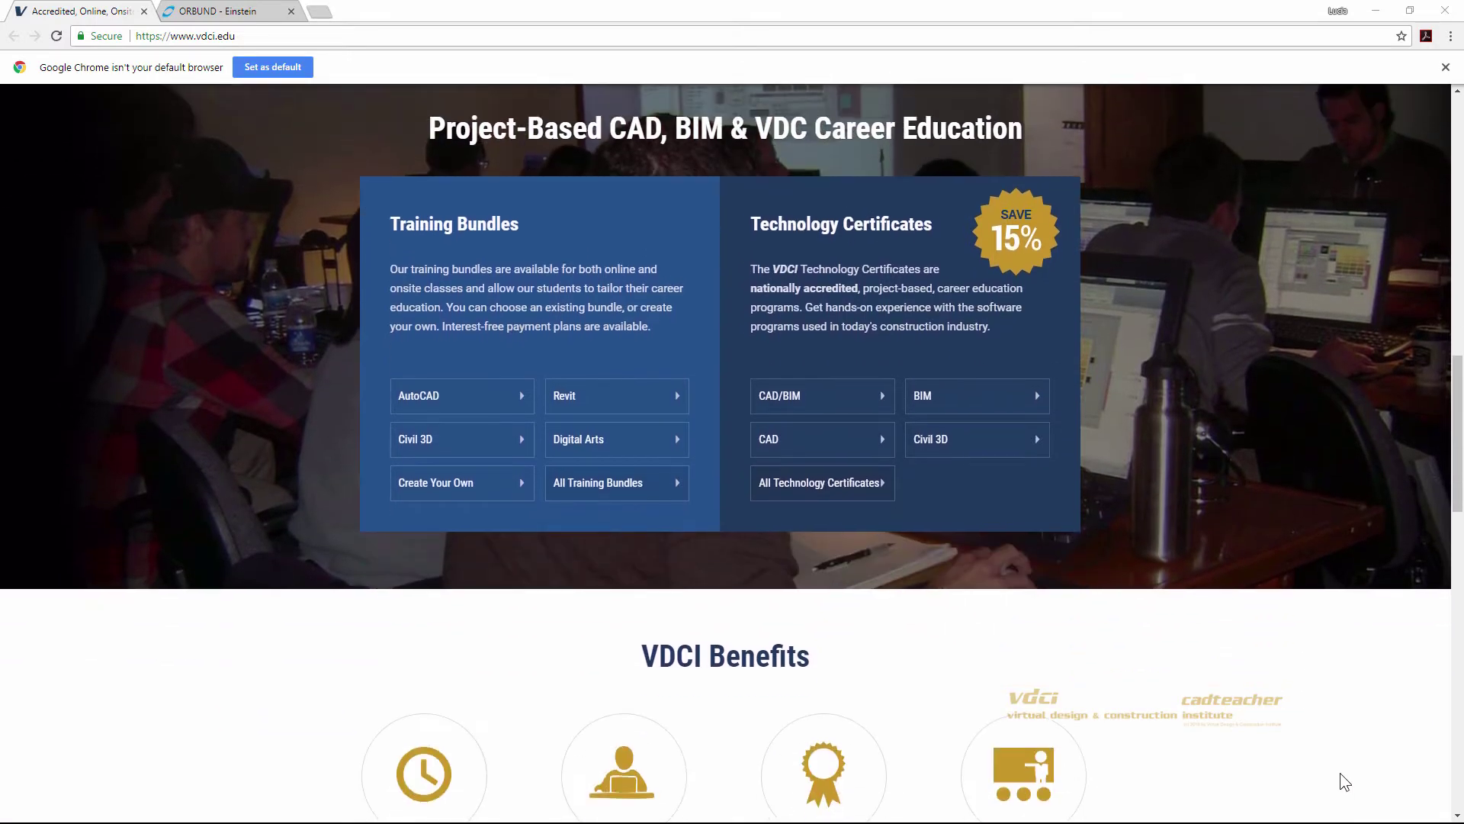
scroll(1340, 772, down, 2)
scroll(1339, 772, down, 1)
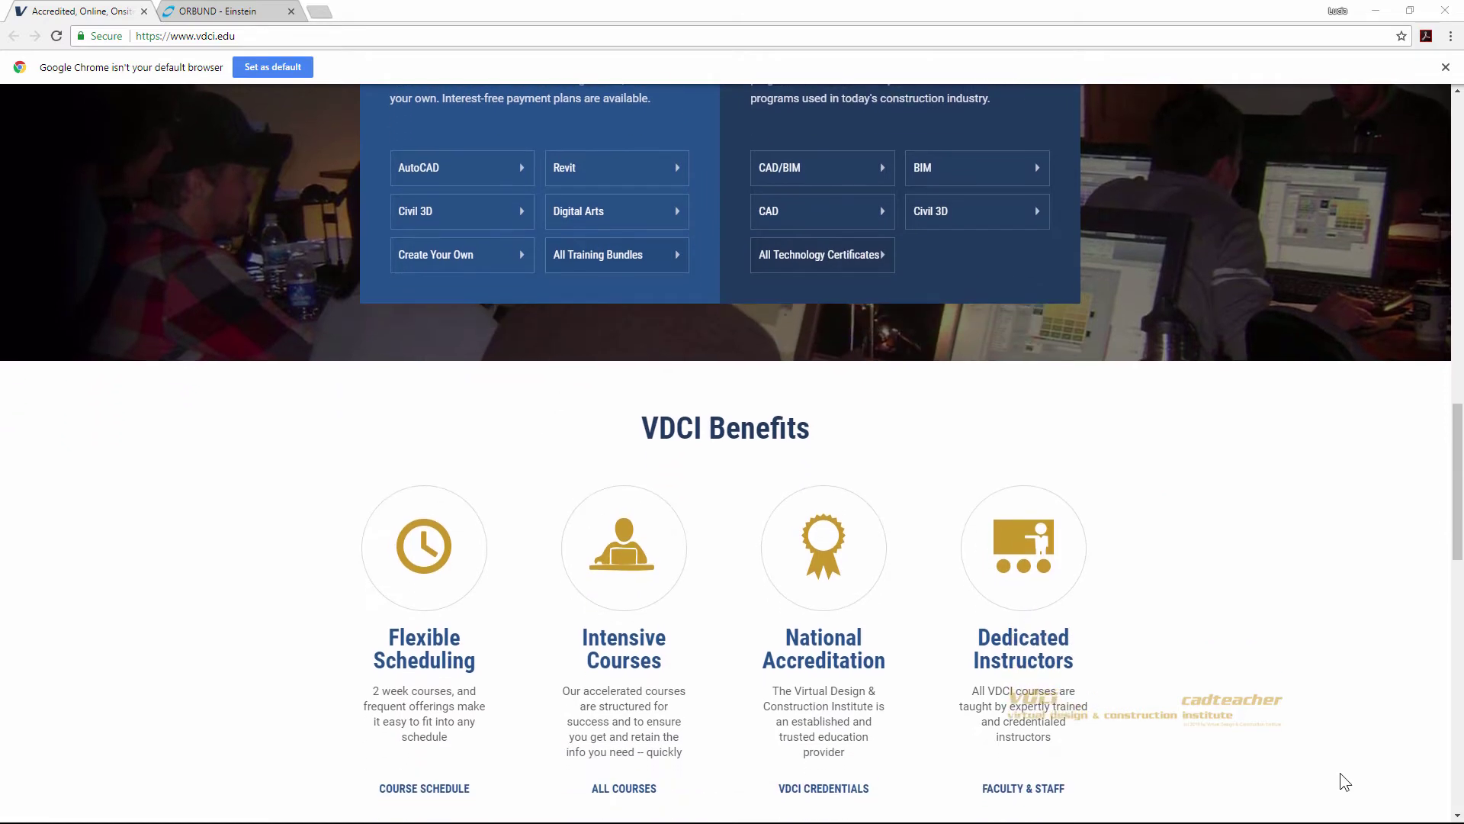
scroll(1344, 782, down, 2)
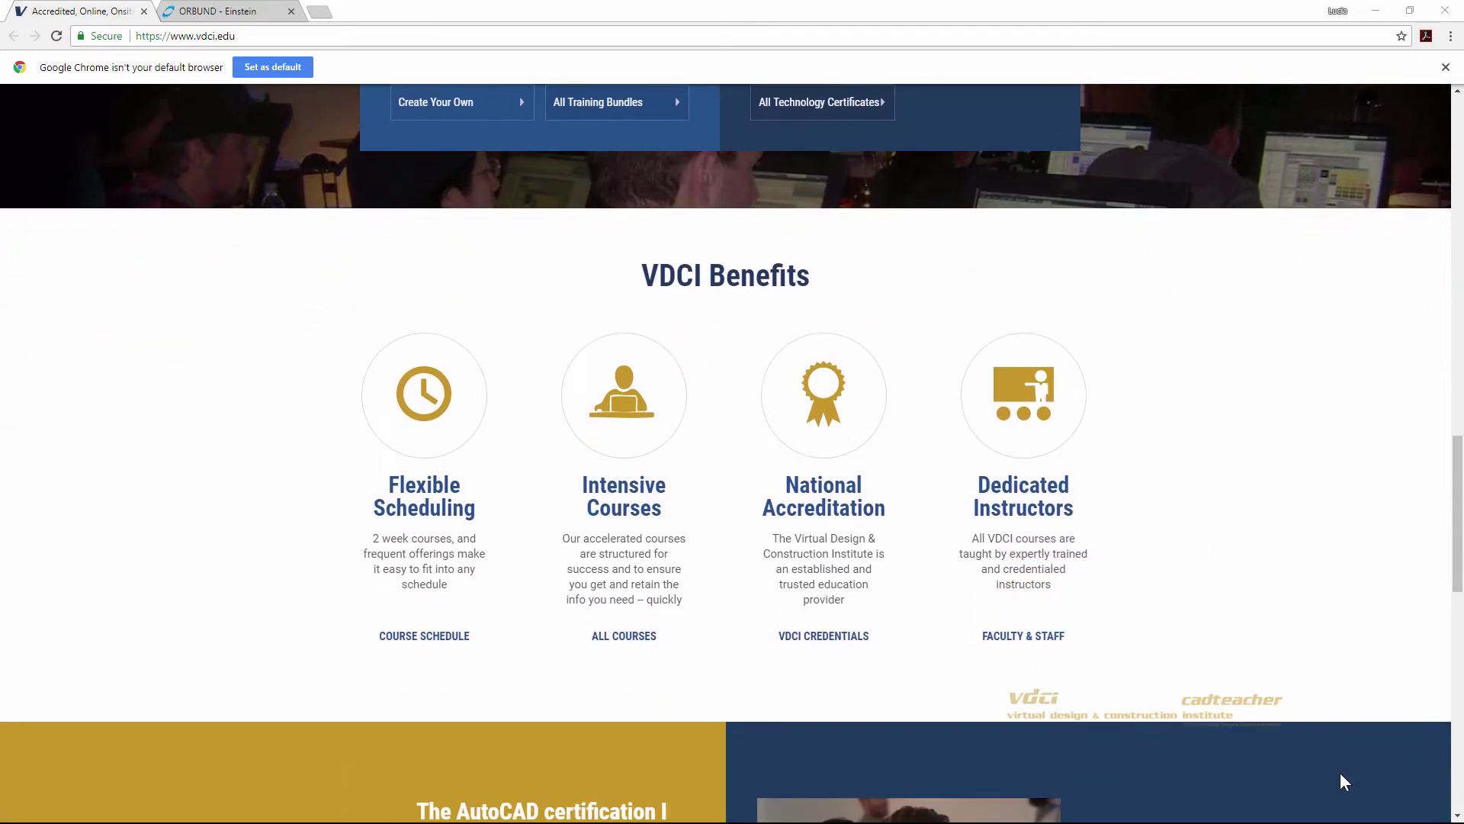
scroll(1344, 782, down, 1)
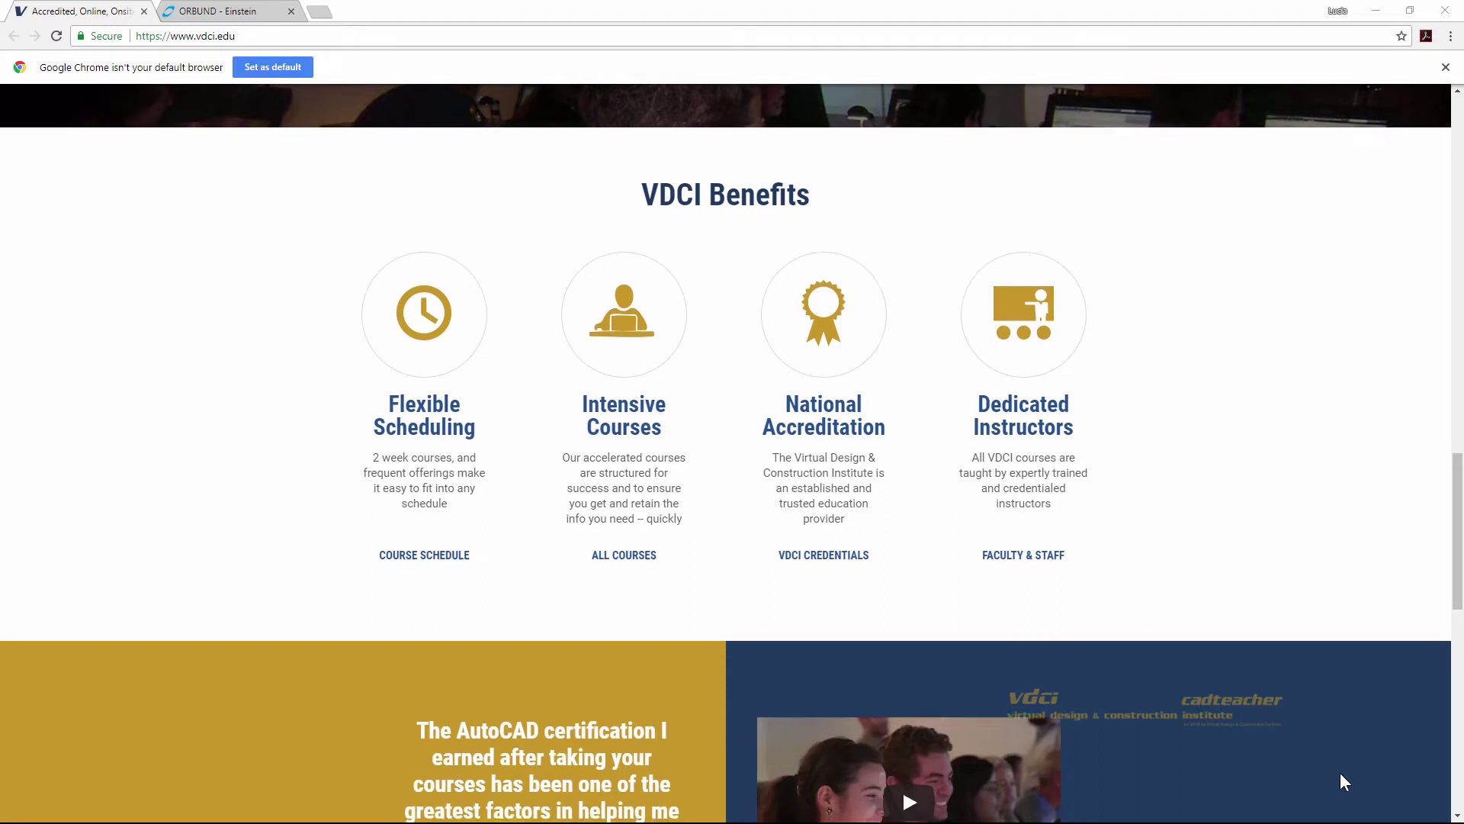
scroll(1342, 778, down, 2)
scroll(1341, 774, down, 2)
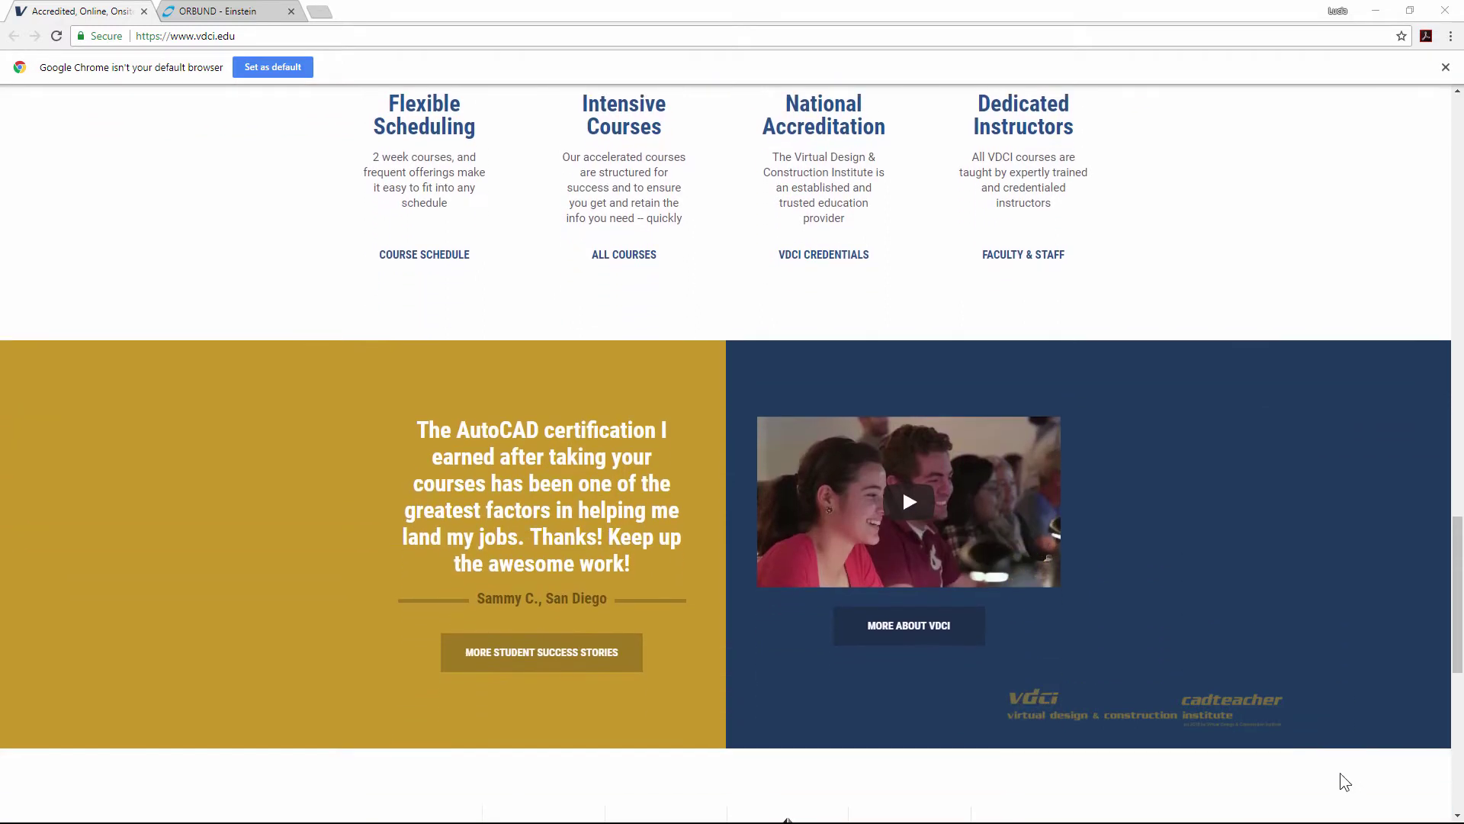
scroll(1339, 772, down, 1)
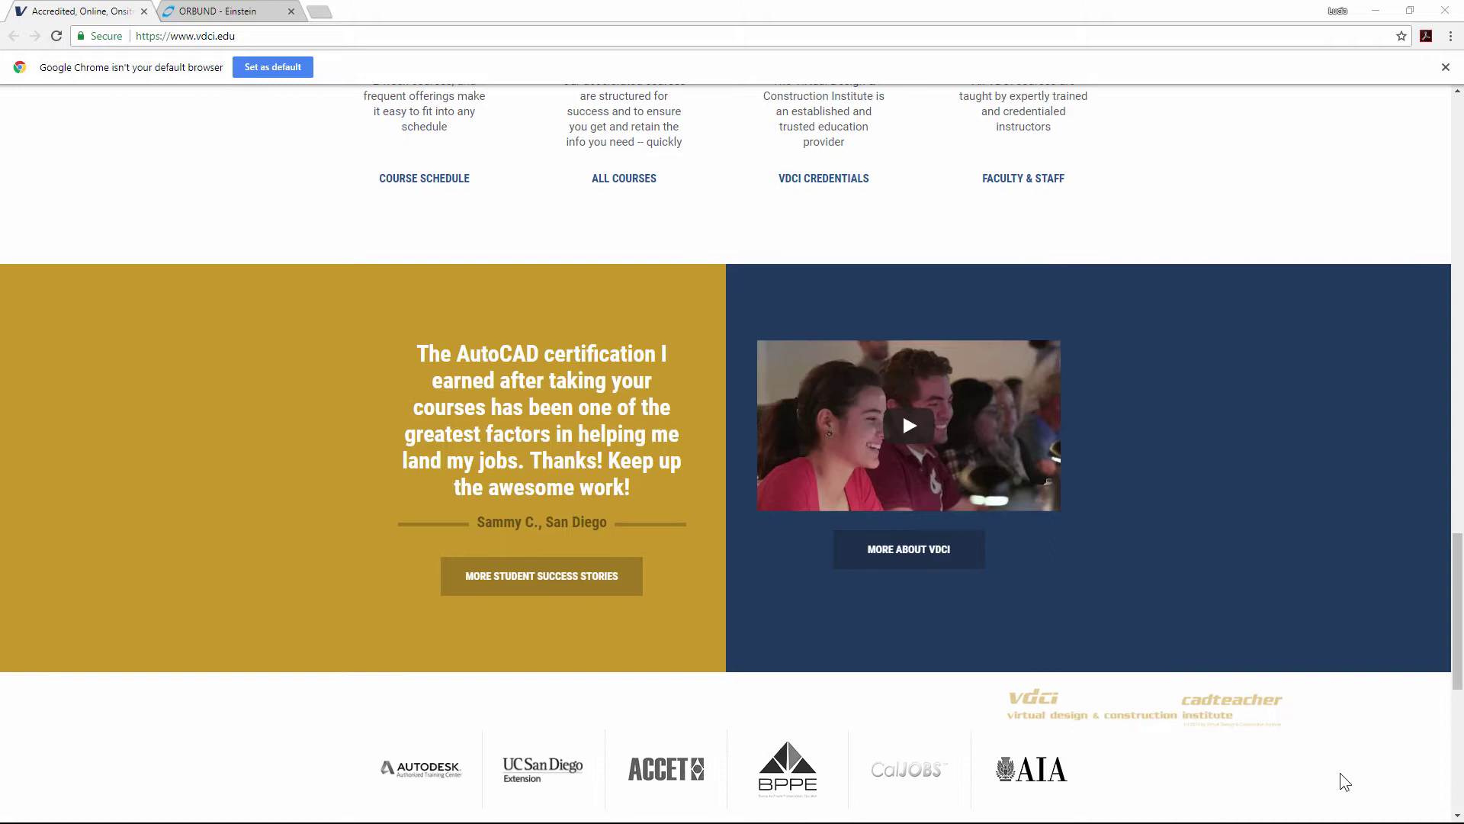
scroll(1339, 772, down, 1)
scroll(1340, 774, down, 1)
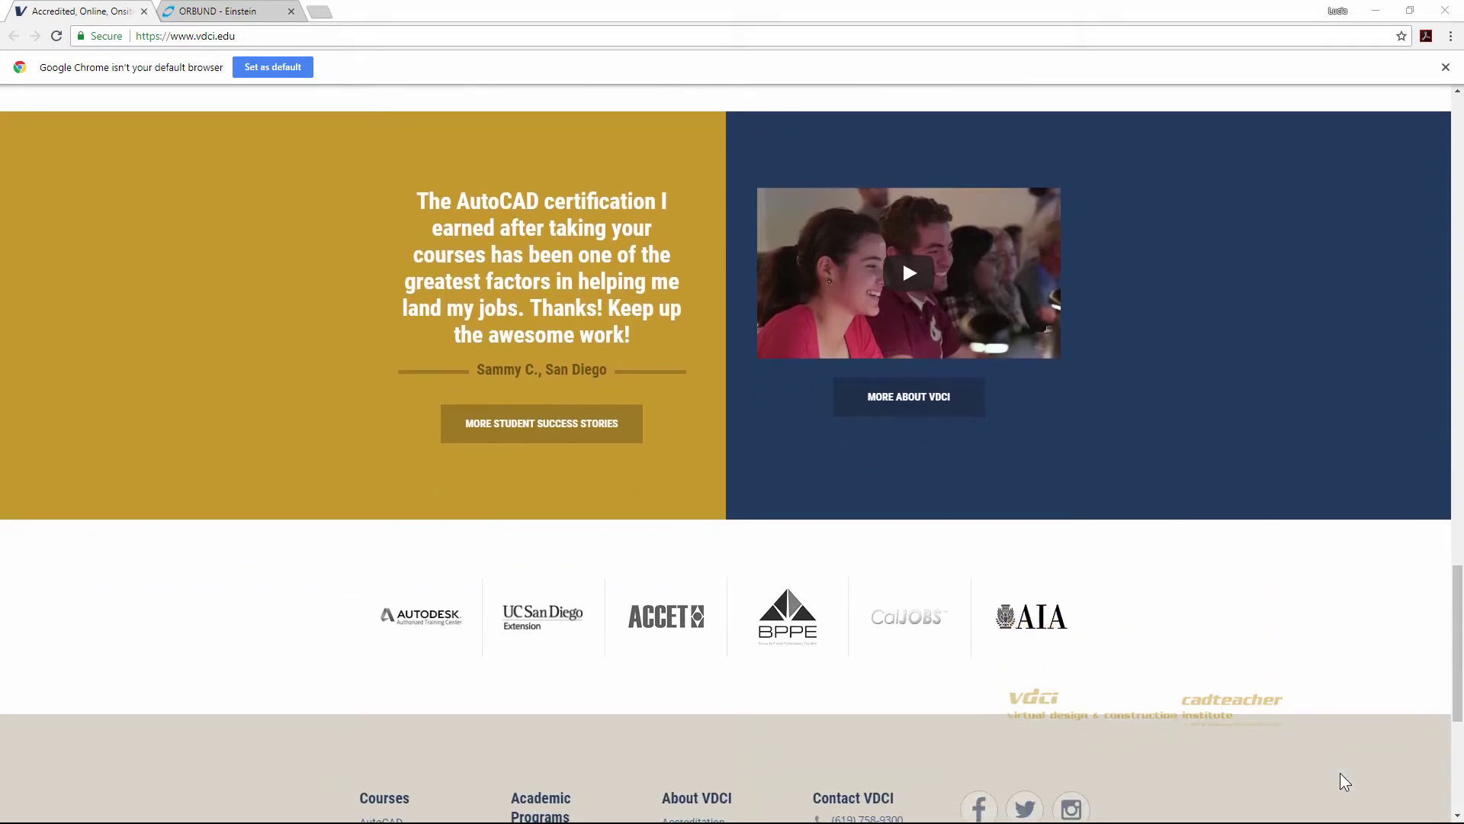
scroll(1339, 773, down, 2)
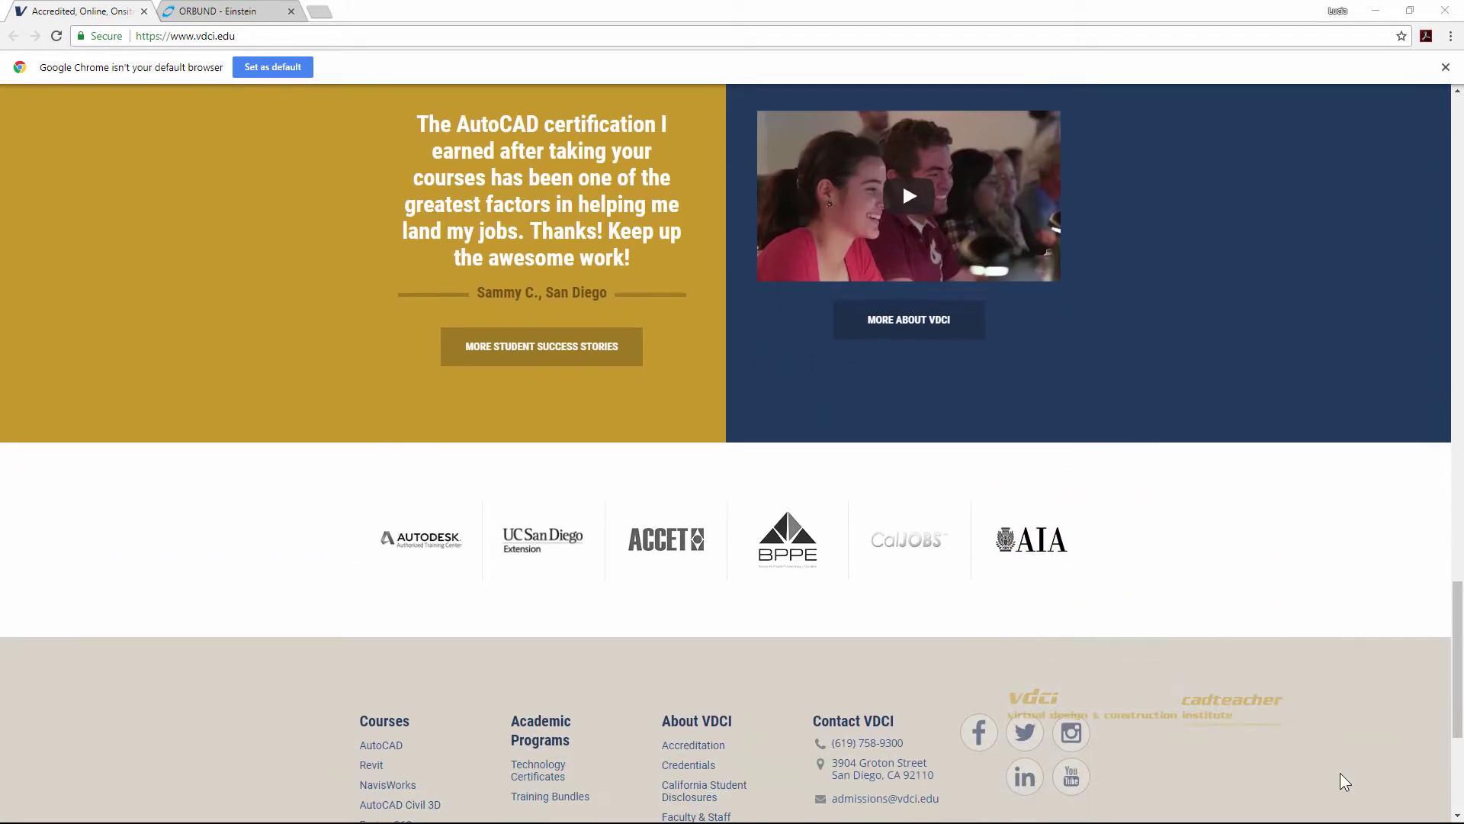
scroll(1341, 774, down, 3)
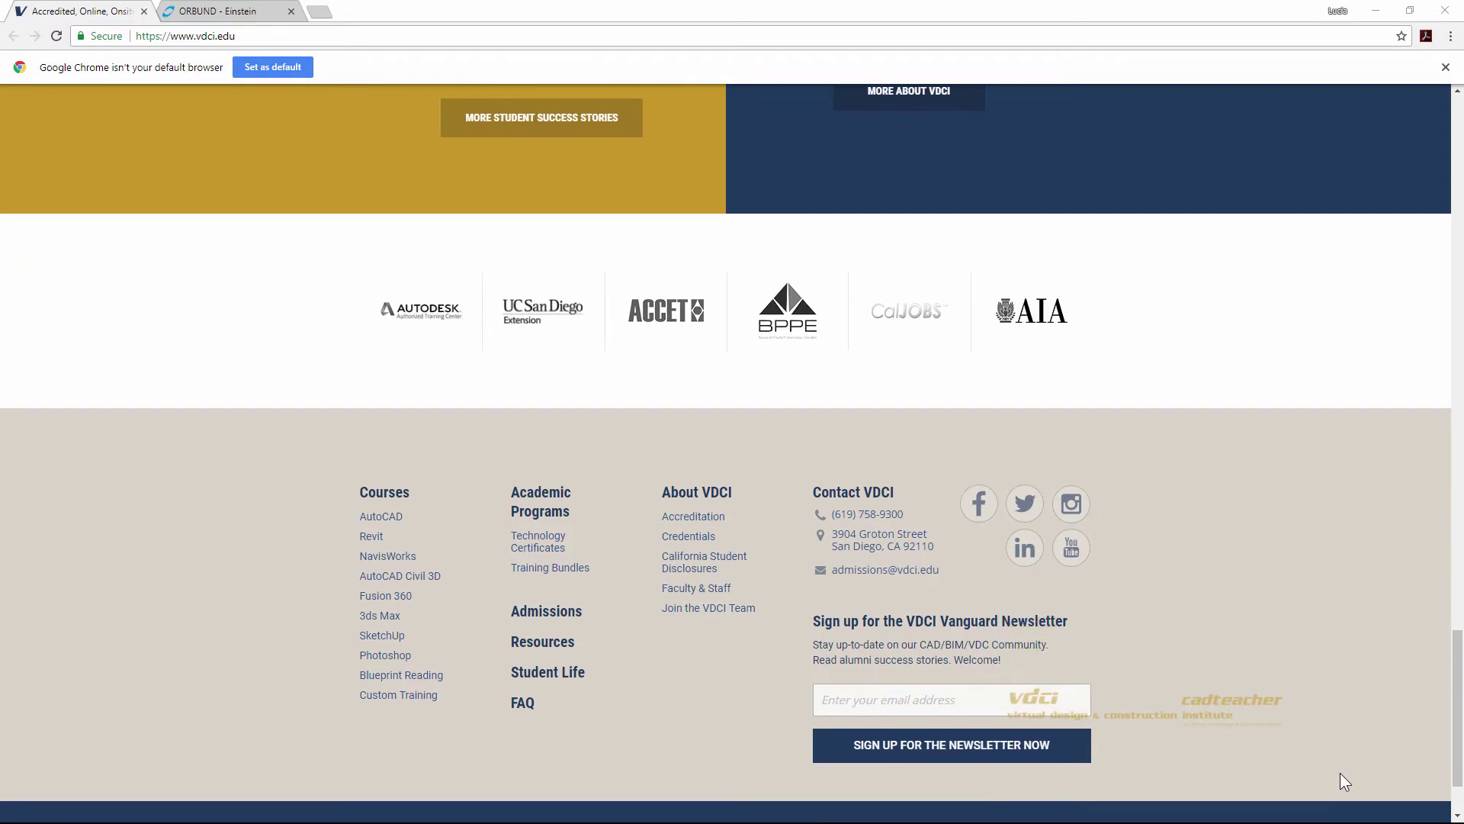
scroll(1340, 772, down, 1)
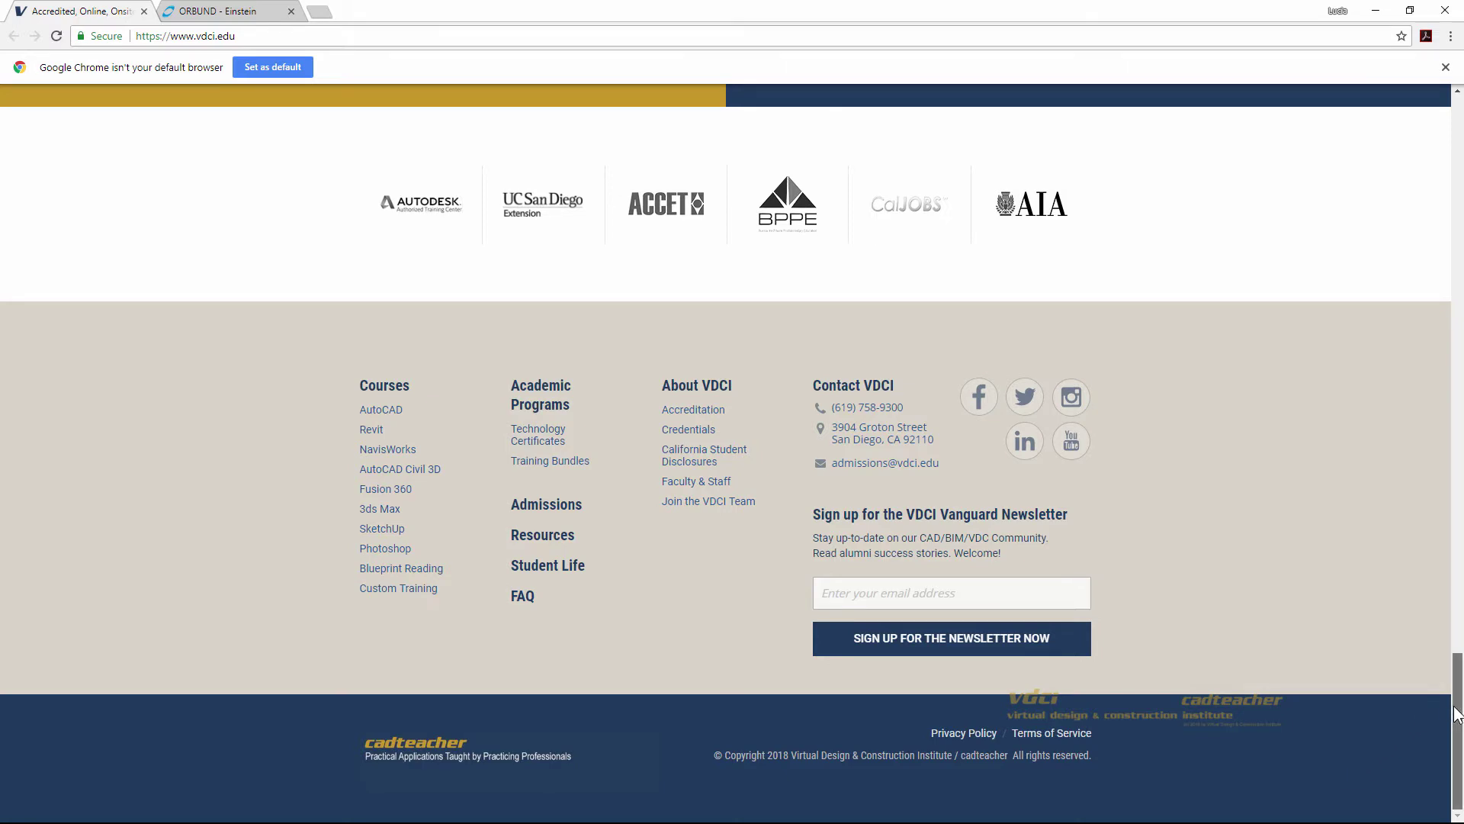
drag(1457, 717, 1457, 289)
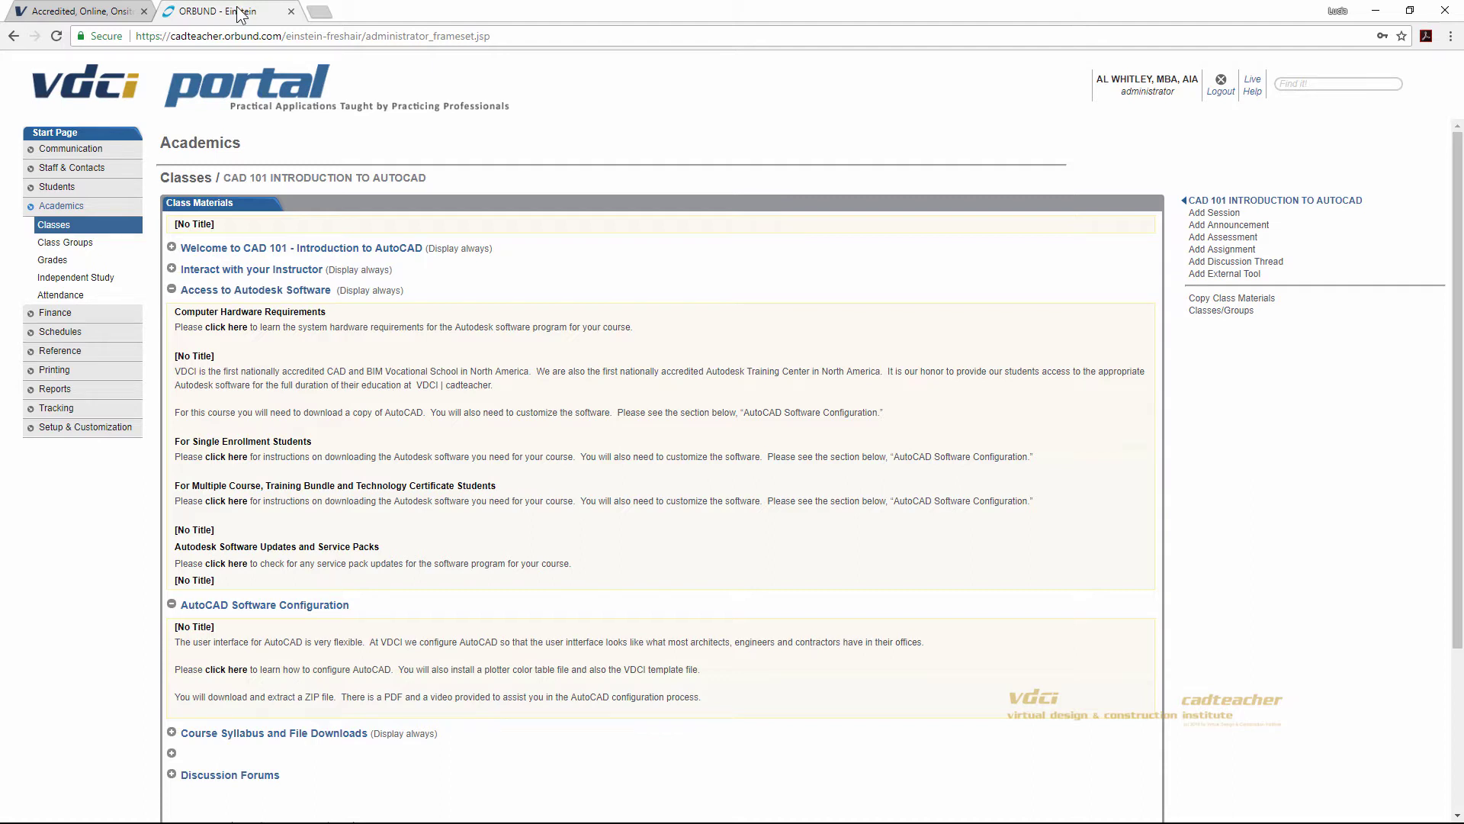
mouse_move(286, 294)
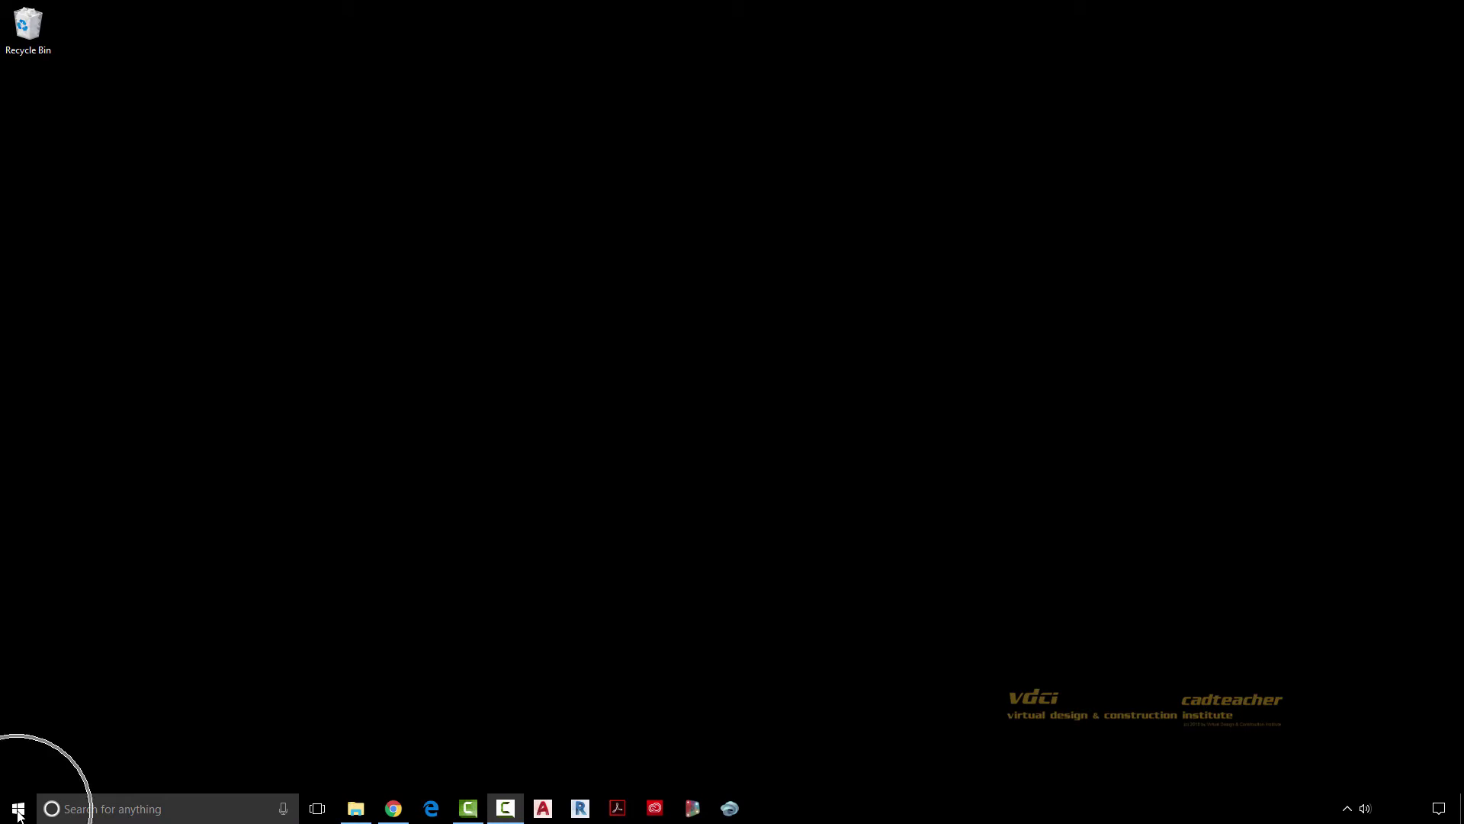
Step: Set 'Put the computer to sleep' to Never in the Balanced power plan via Power Options
right_click(18, 810)
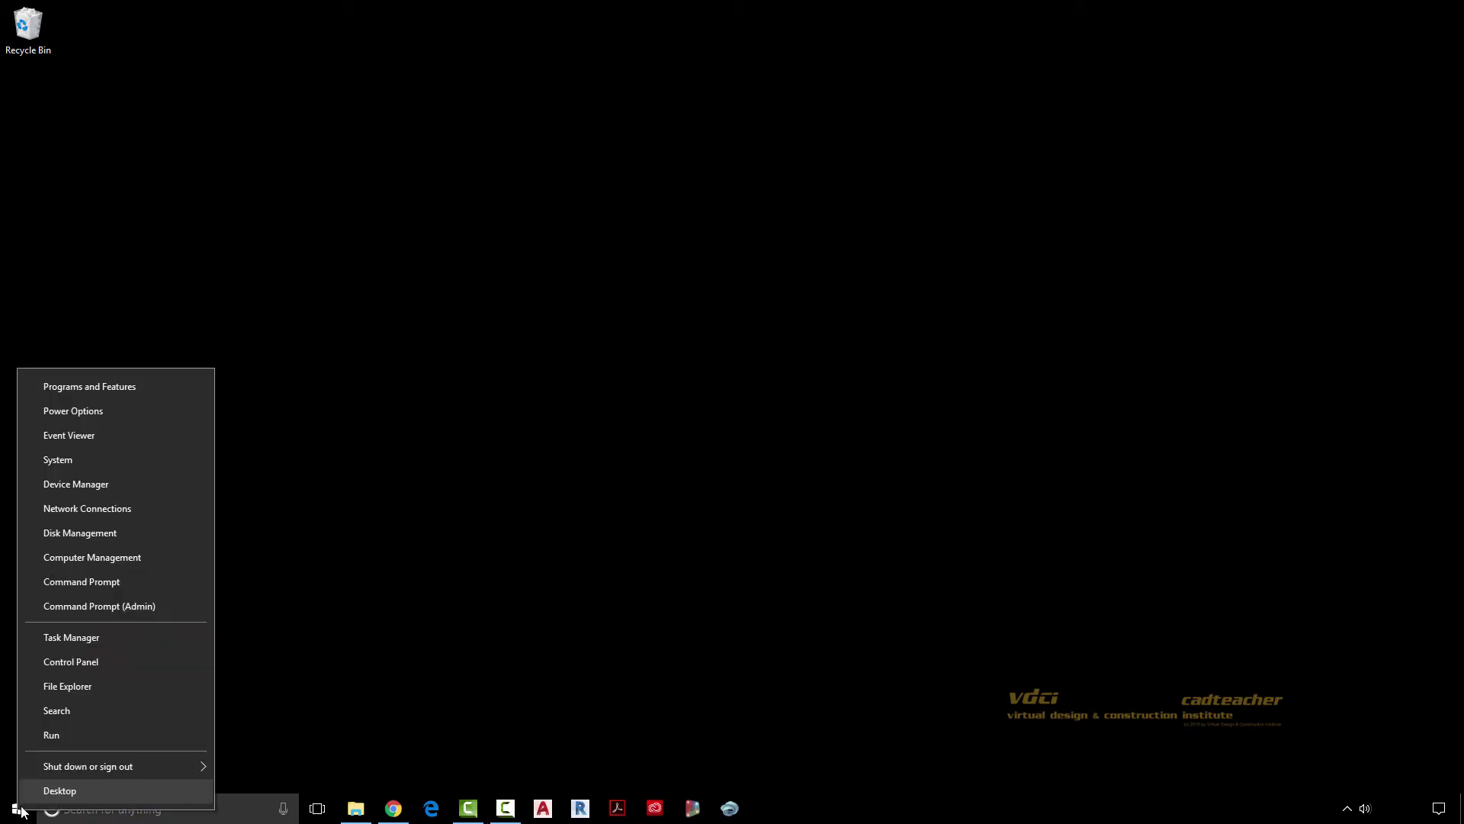
click(74, 412)
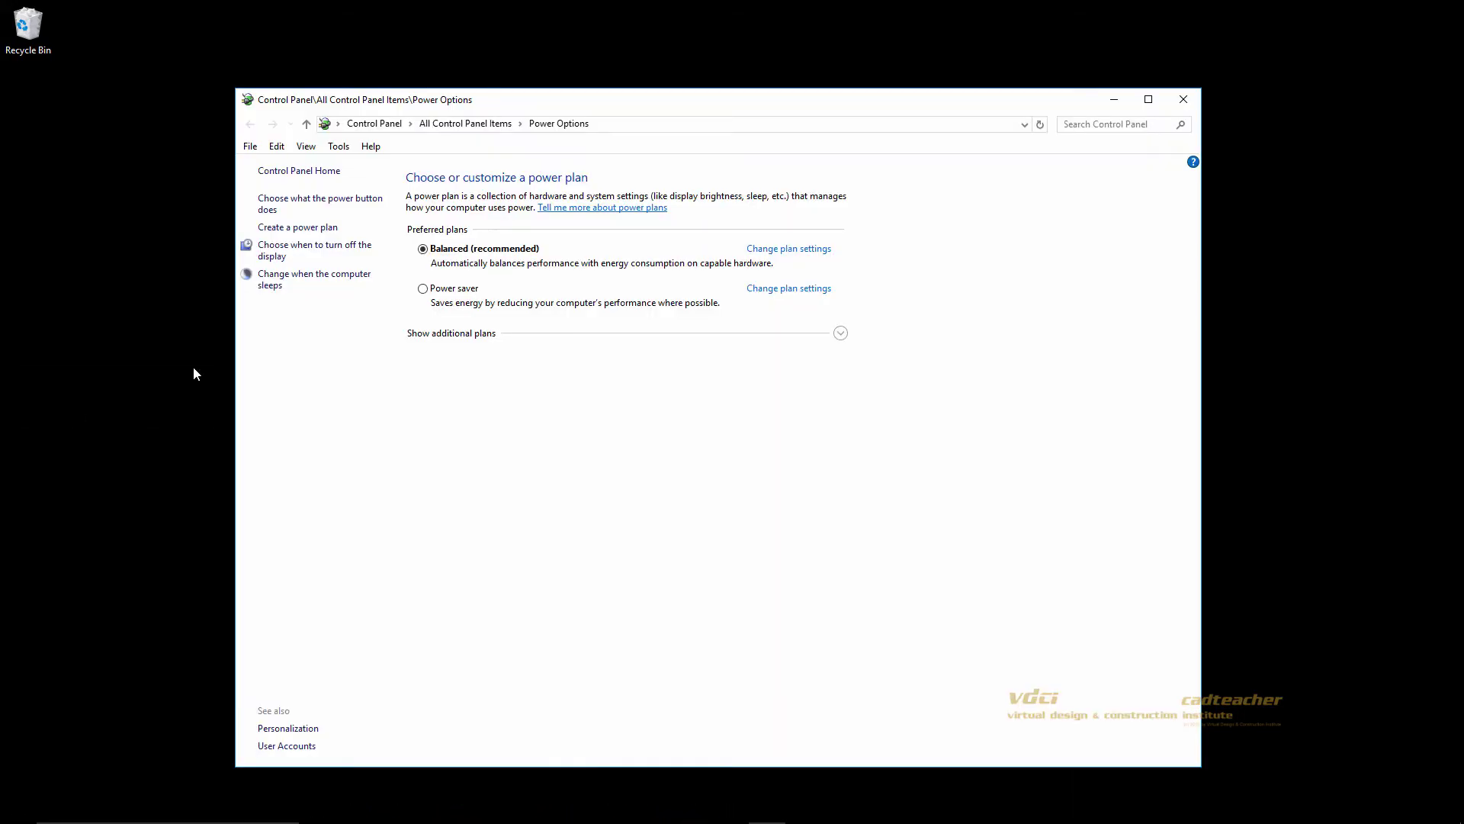
click(272, 286)
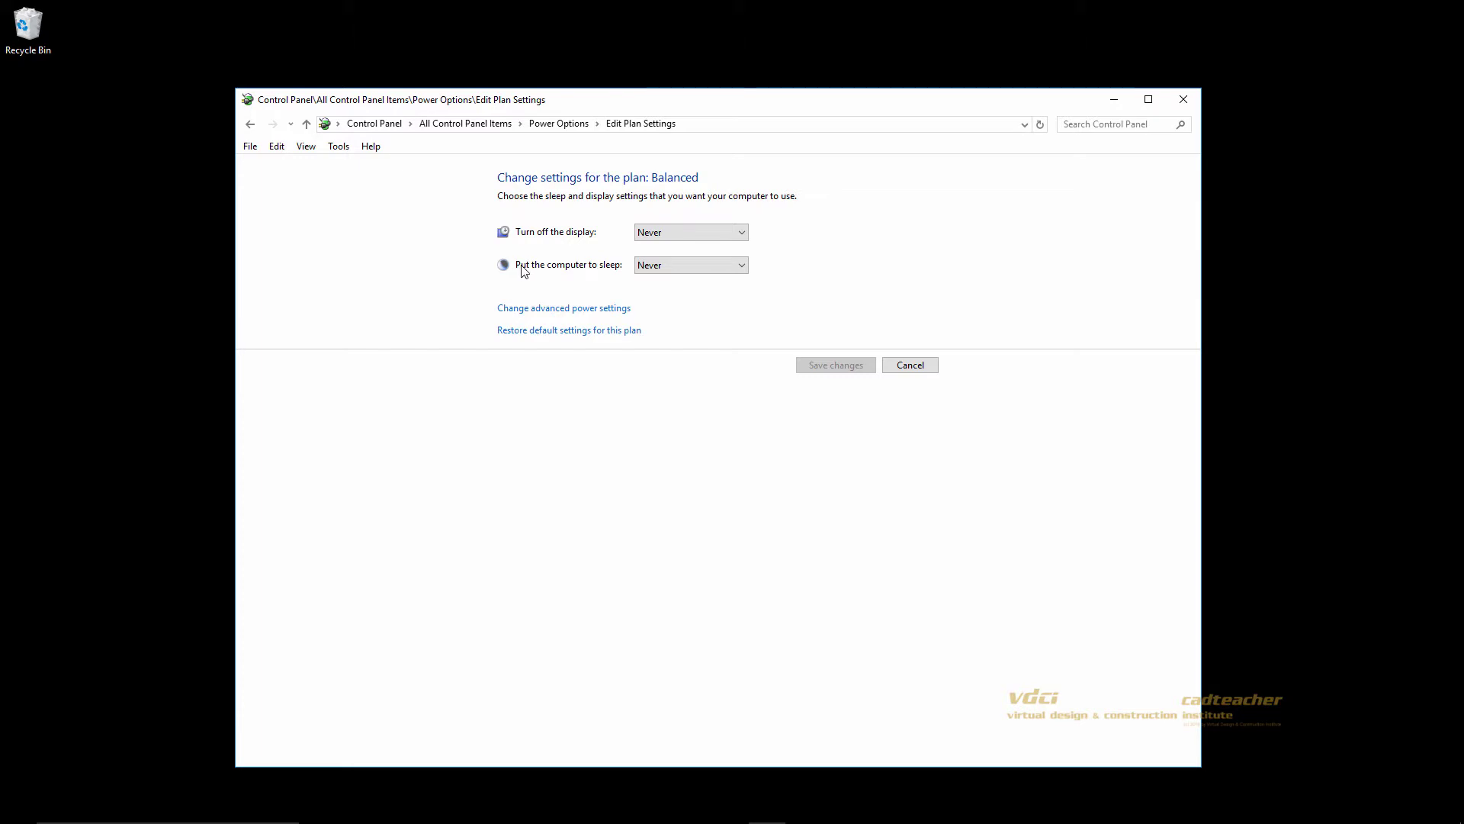
click(743, 267)
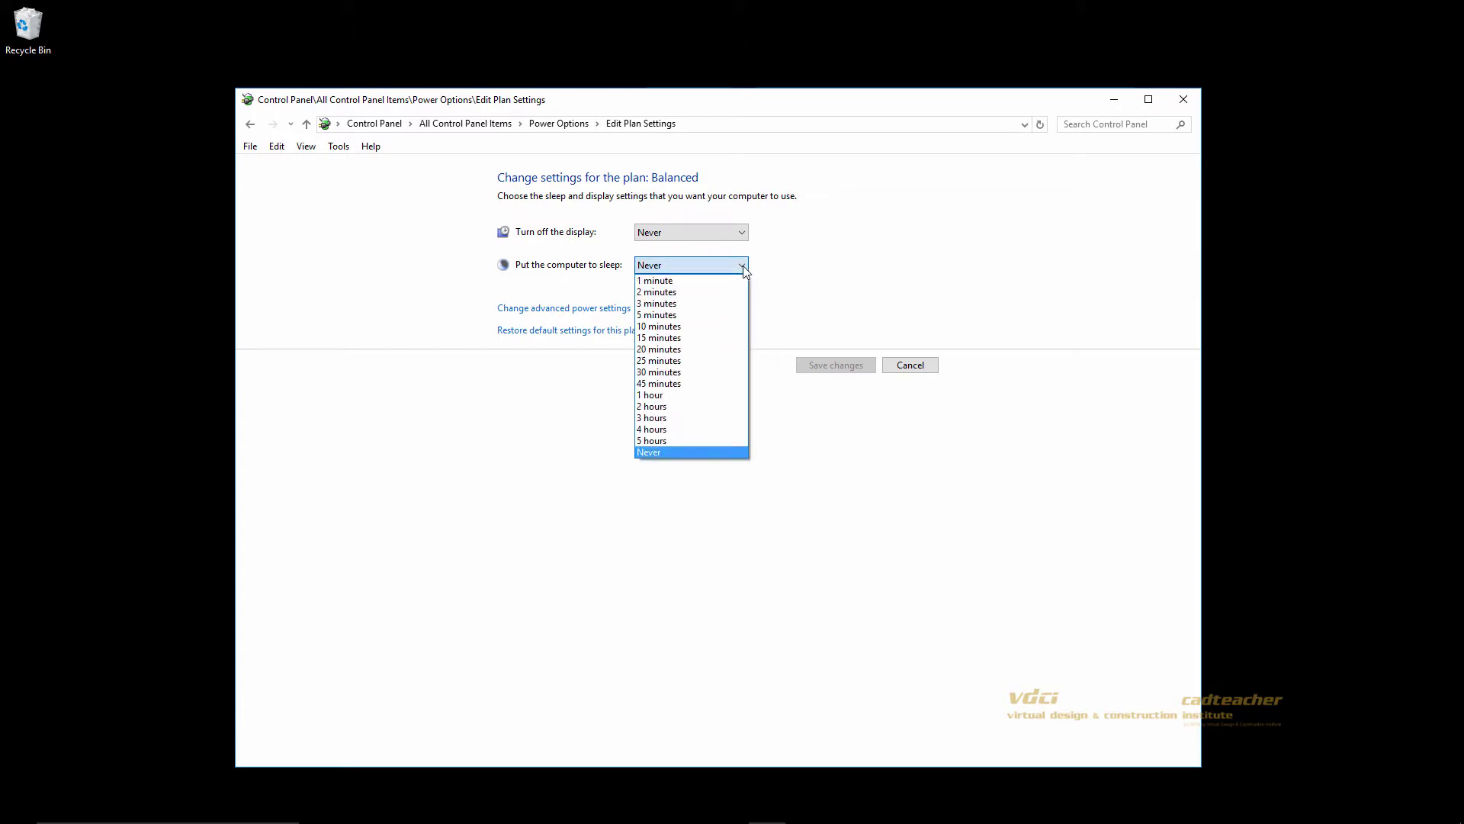
click(714, 452)
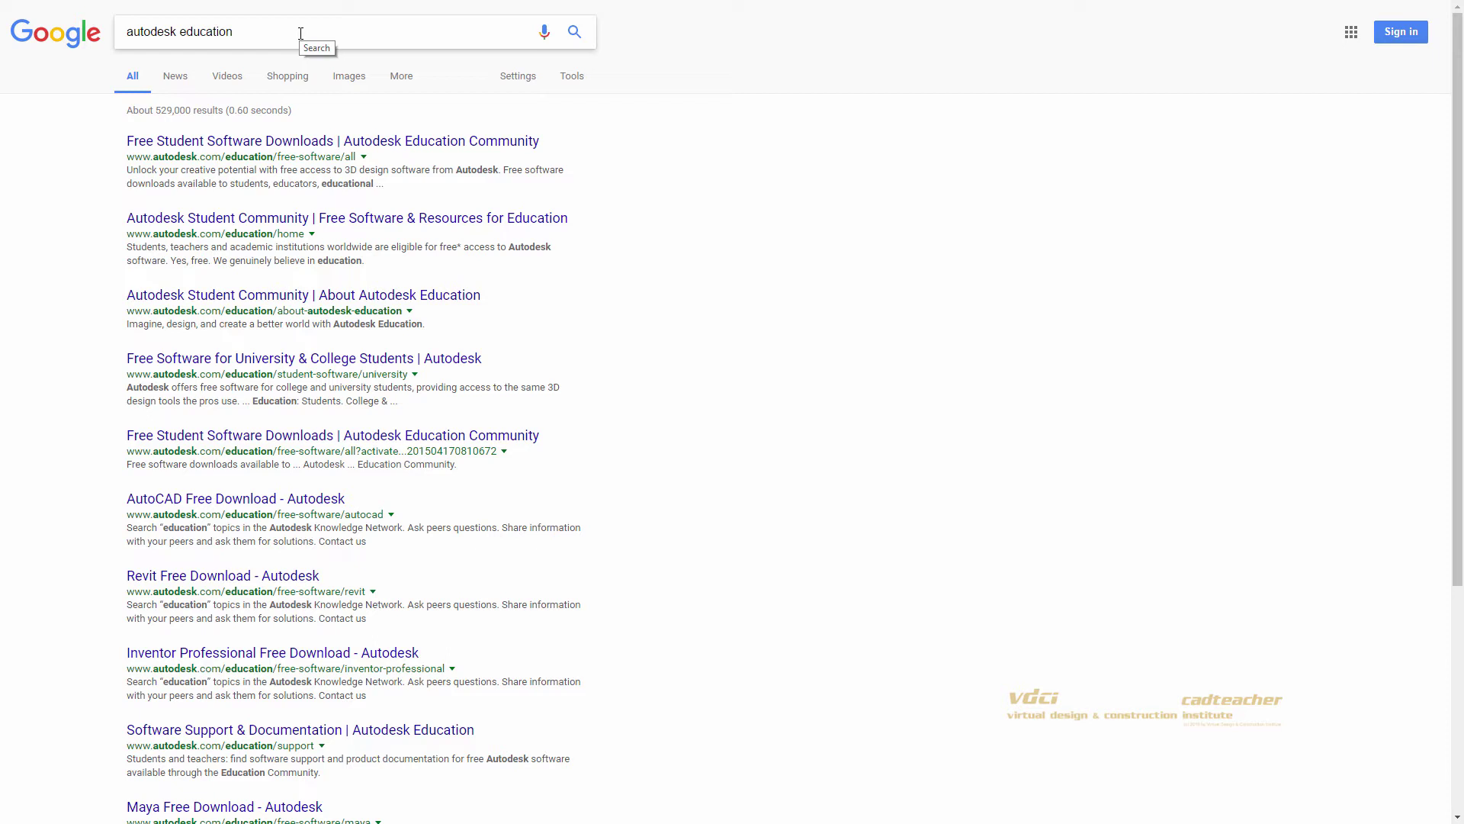
Step: Open the 'Free Student Software Downloads | Autodesk Education Community' result
click(300, 34)
click(282, 34)
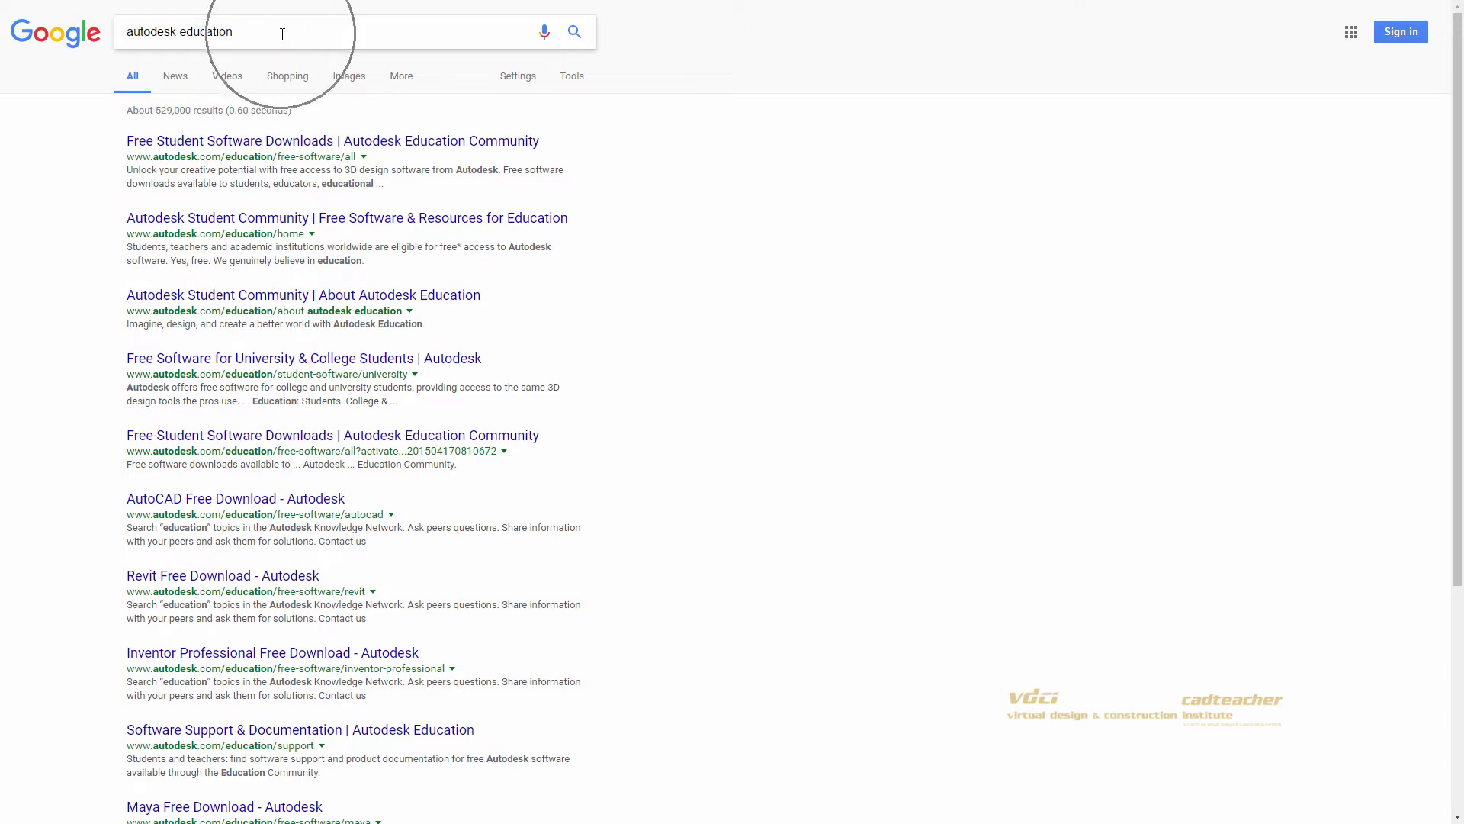
click(282, 33)
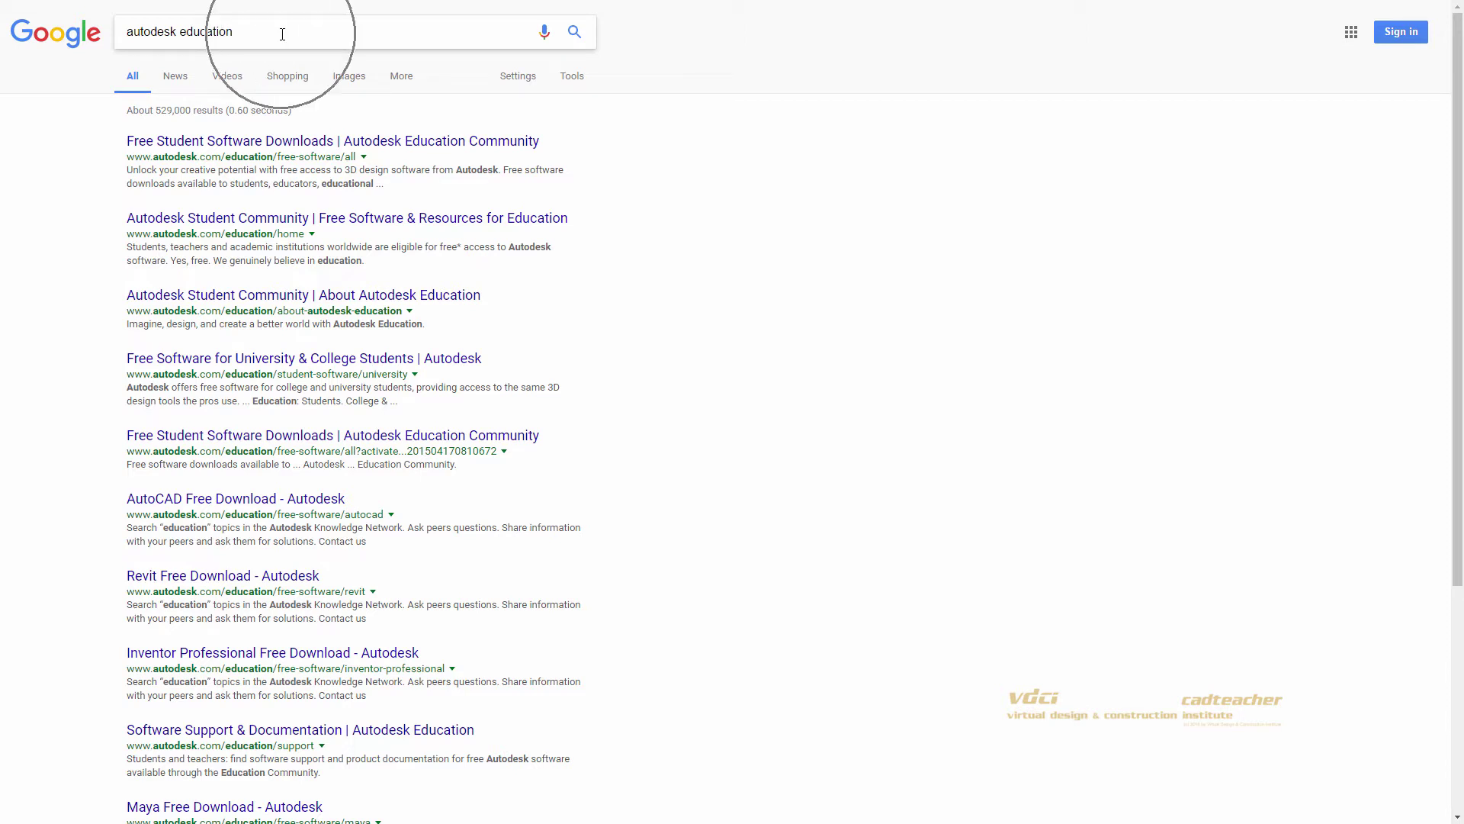
click(257, 147)
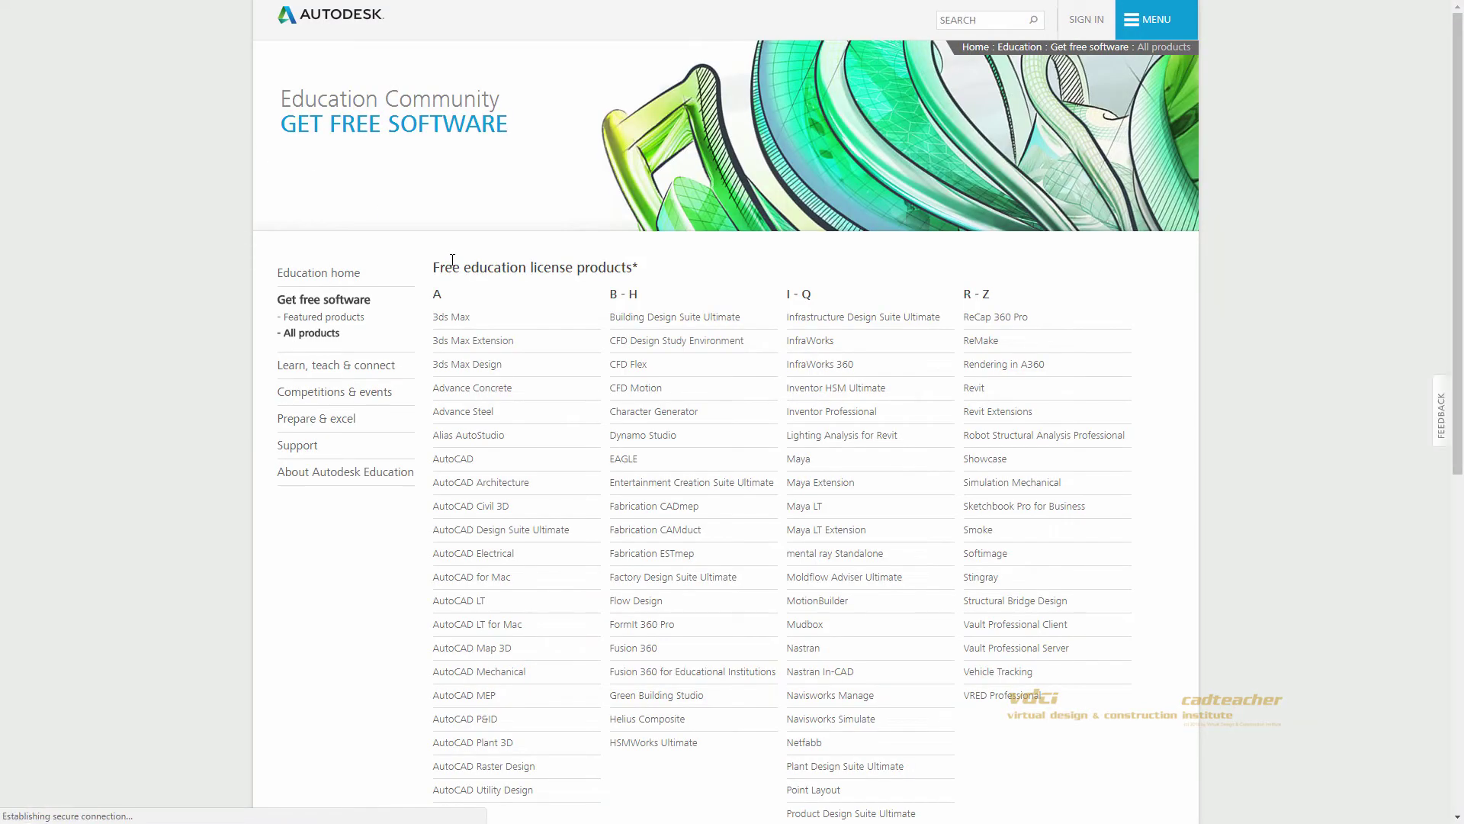
Step: Browse the All products list and open the AutoCAD free software page
scroll(452, 260, down, 2)
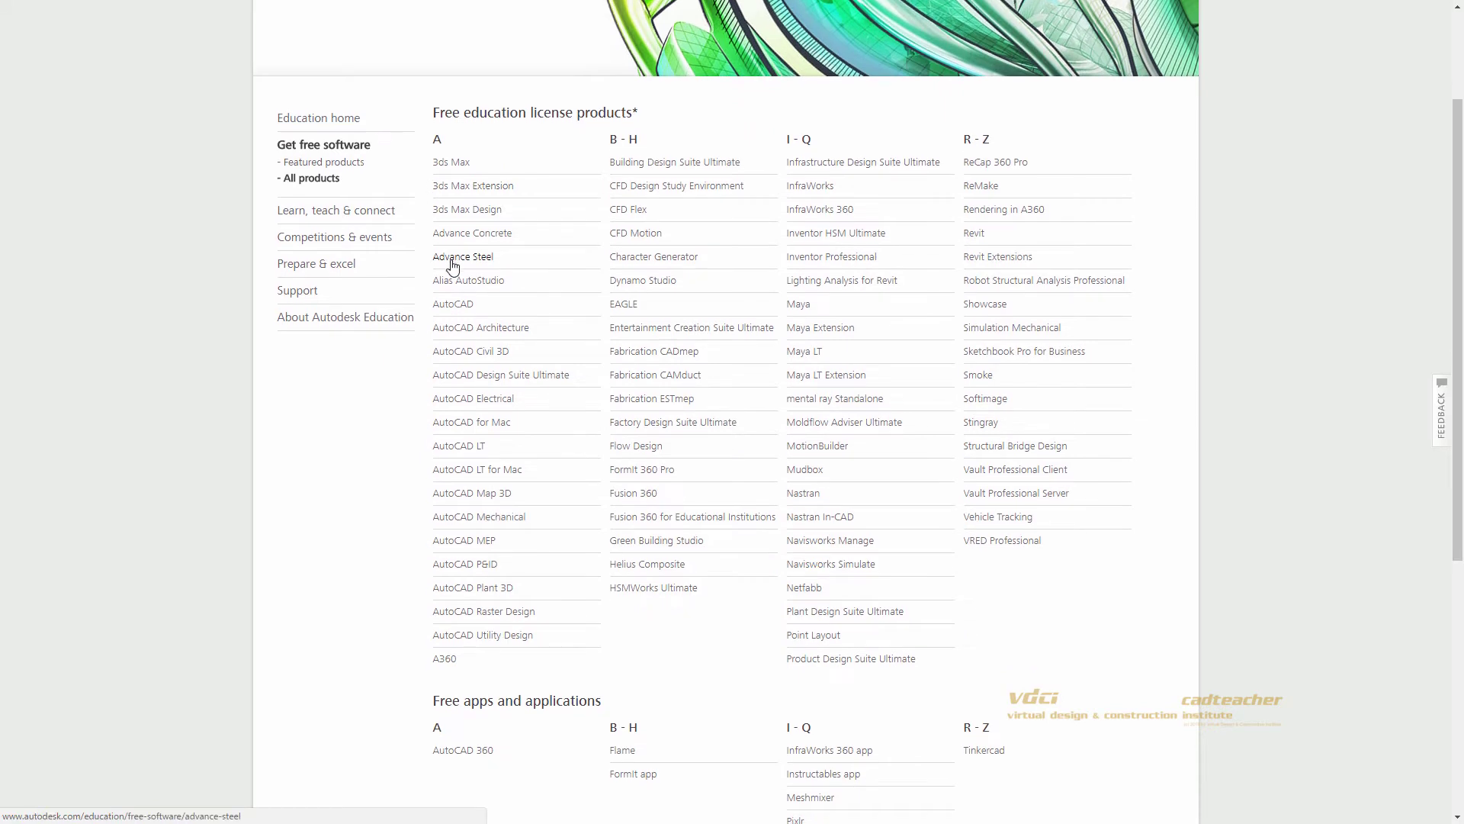
scroll(452, 265, down, 2)
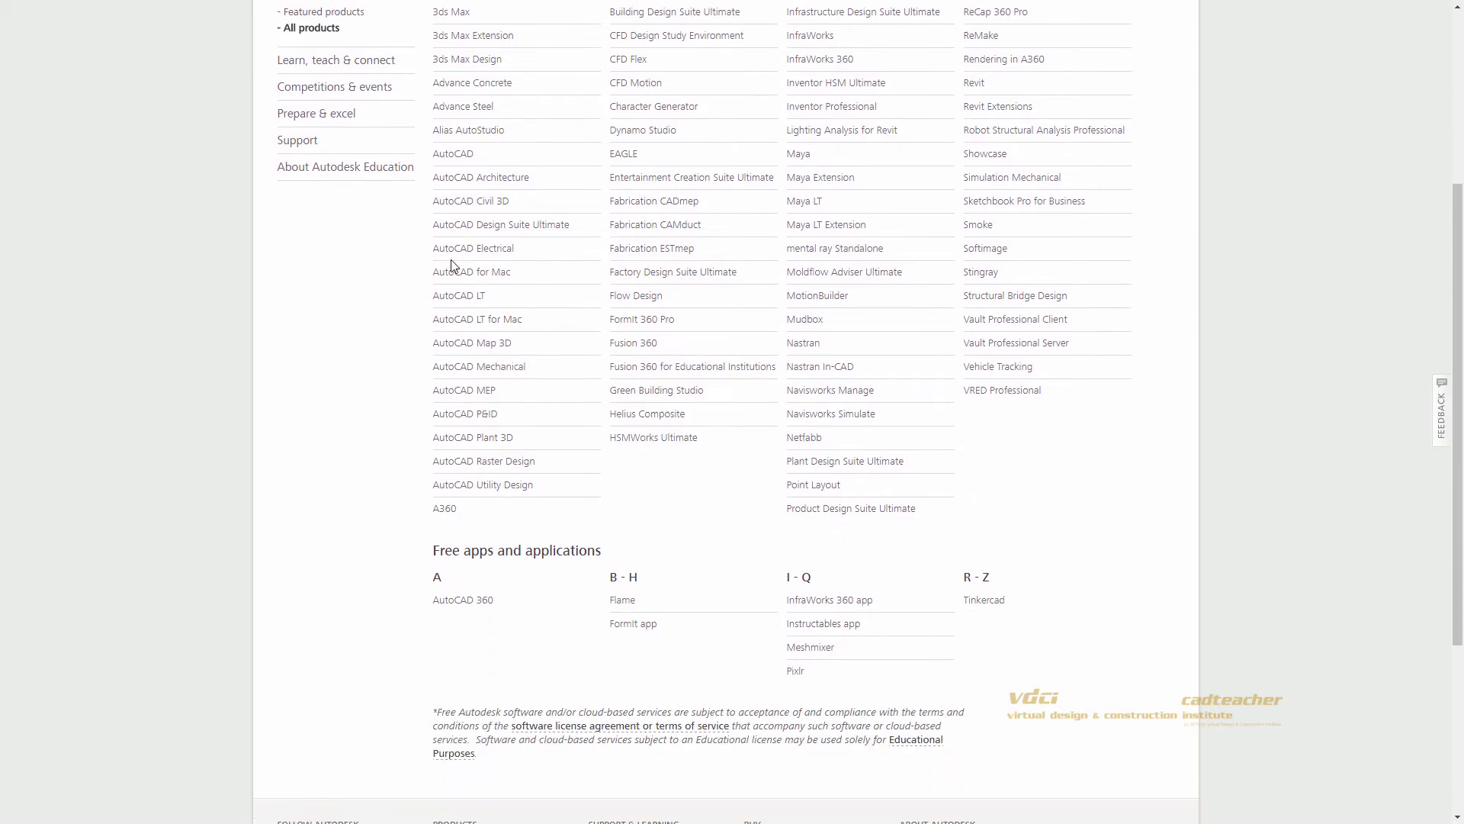
scroll(452, 265, up, 2)
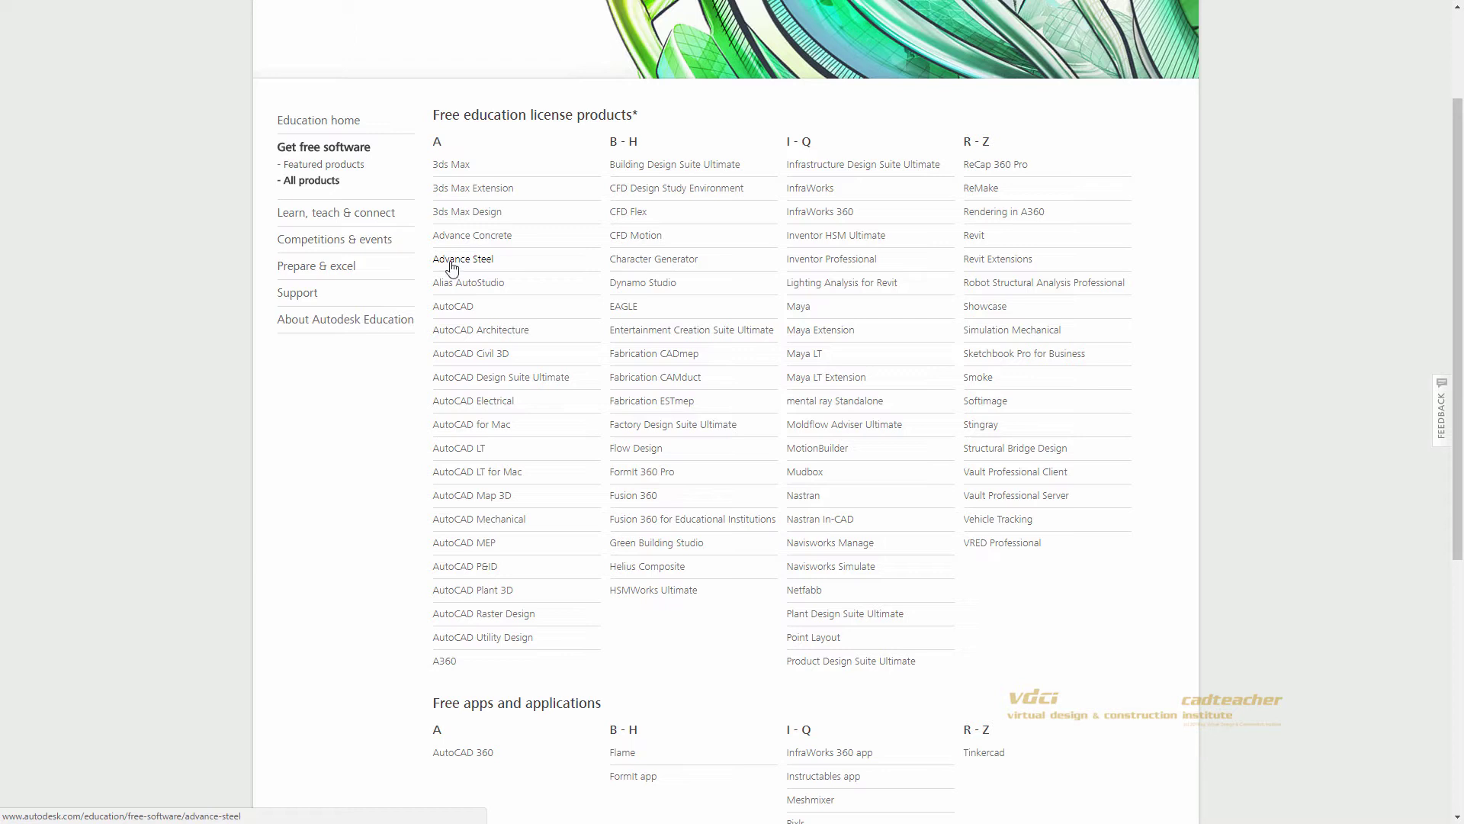
click(450, 309)
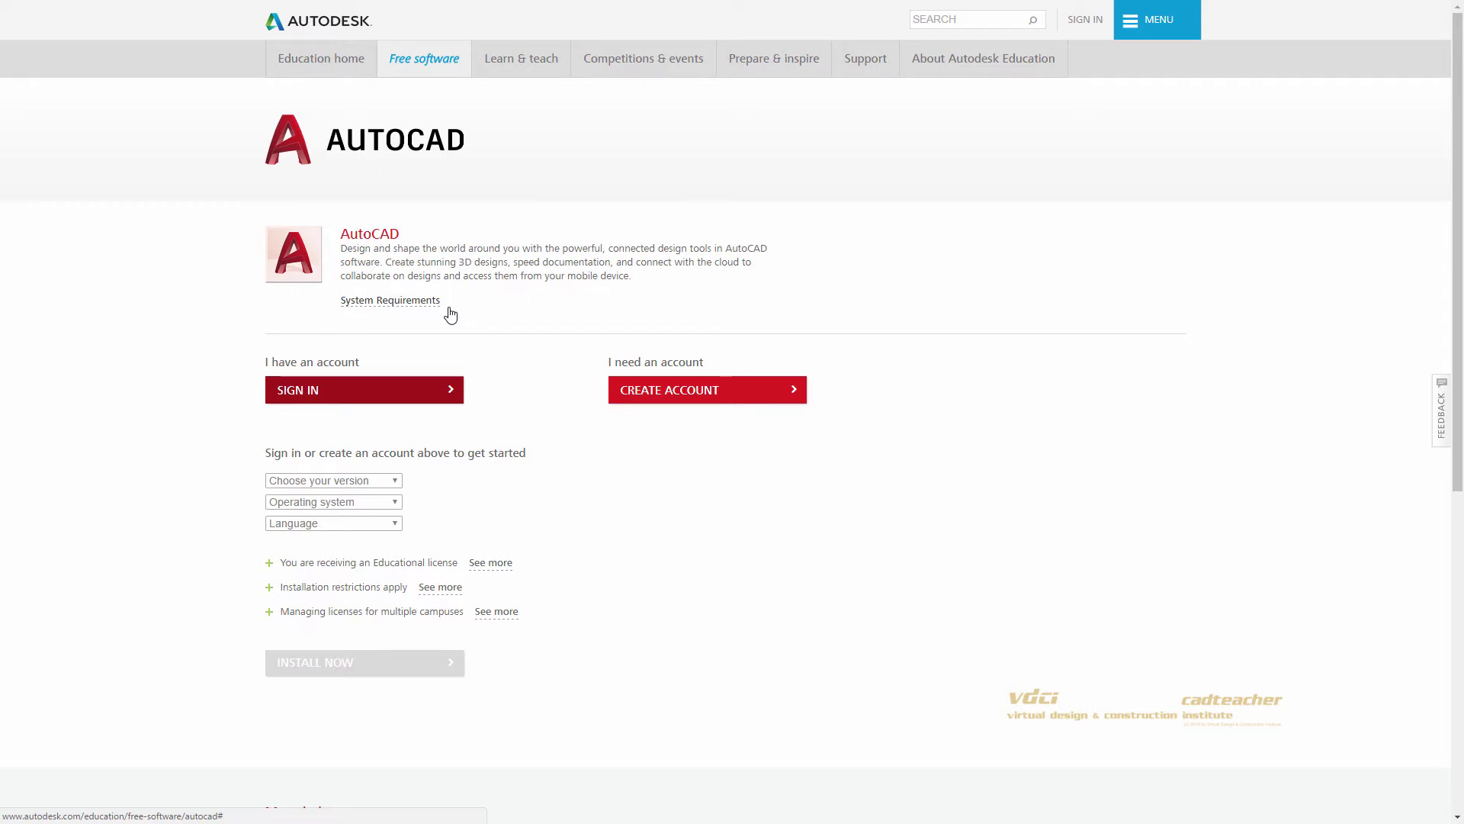
Step: Choose CREATE ACCOUNT under 'I need an account' to start a new education account
click(364, 392)
click(363, 388)
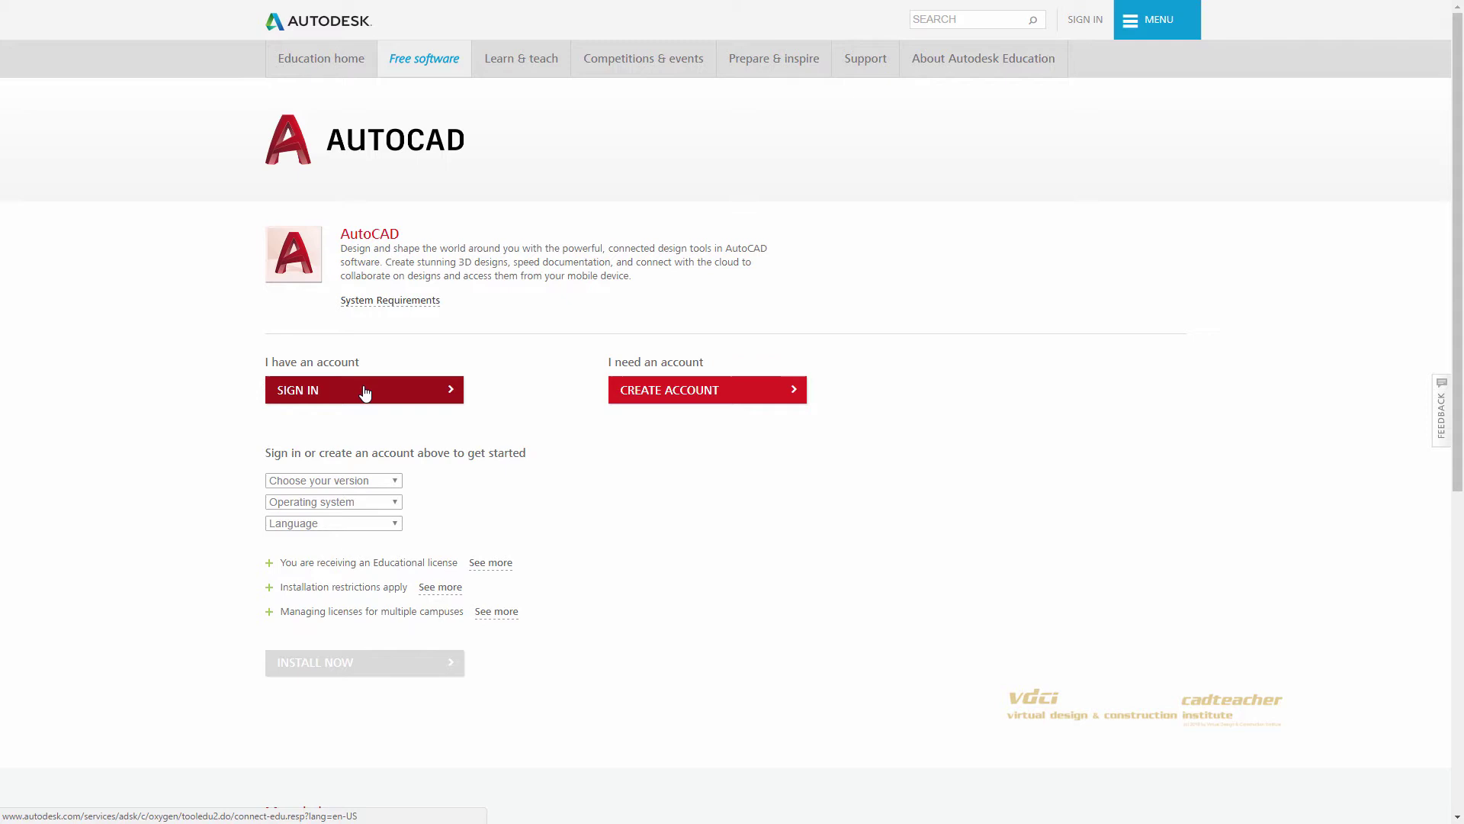
click(365, 393)
click(646, 408)
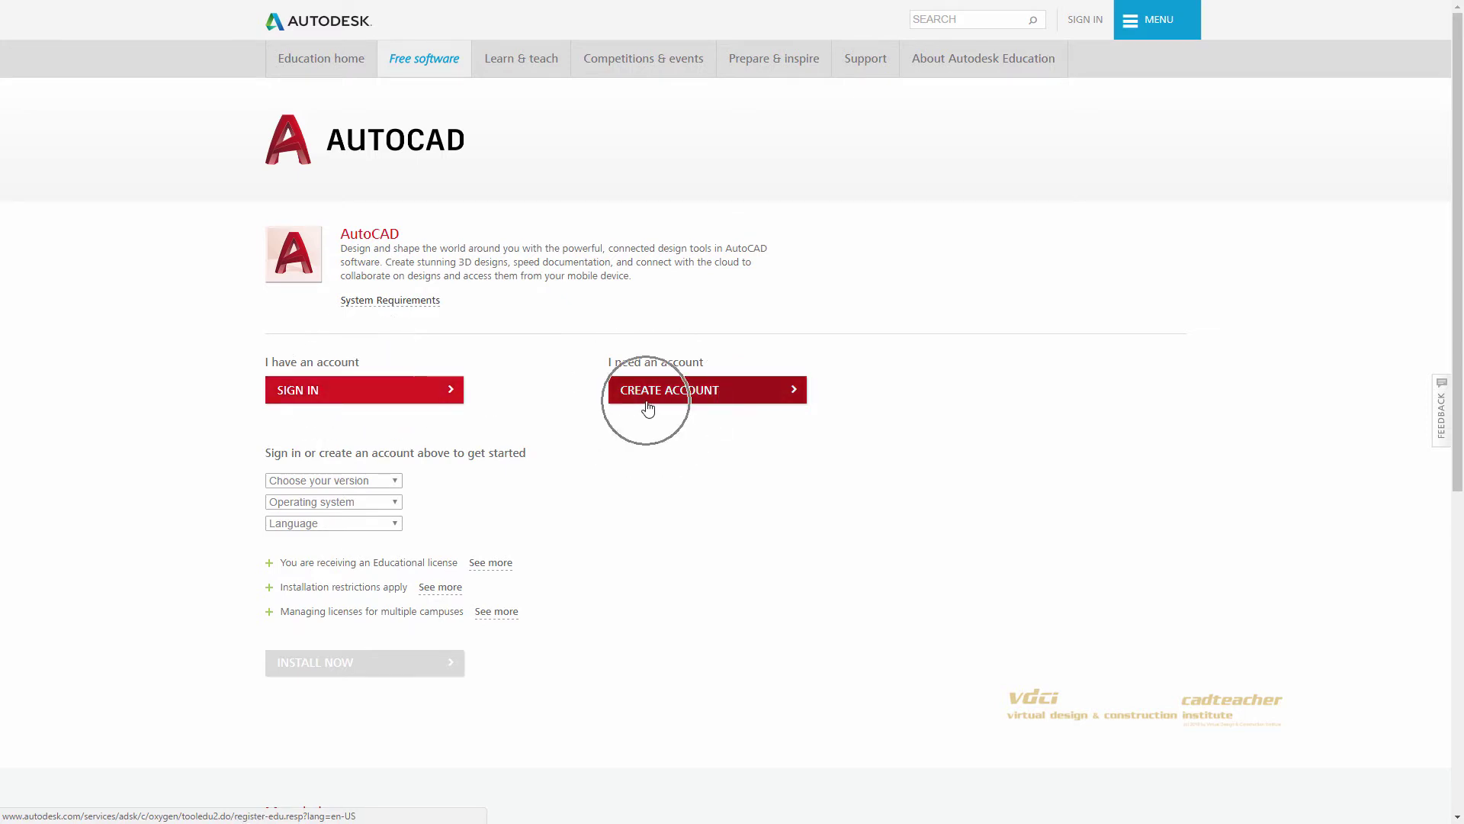
click(648, 408)
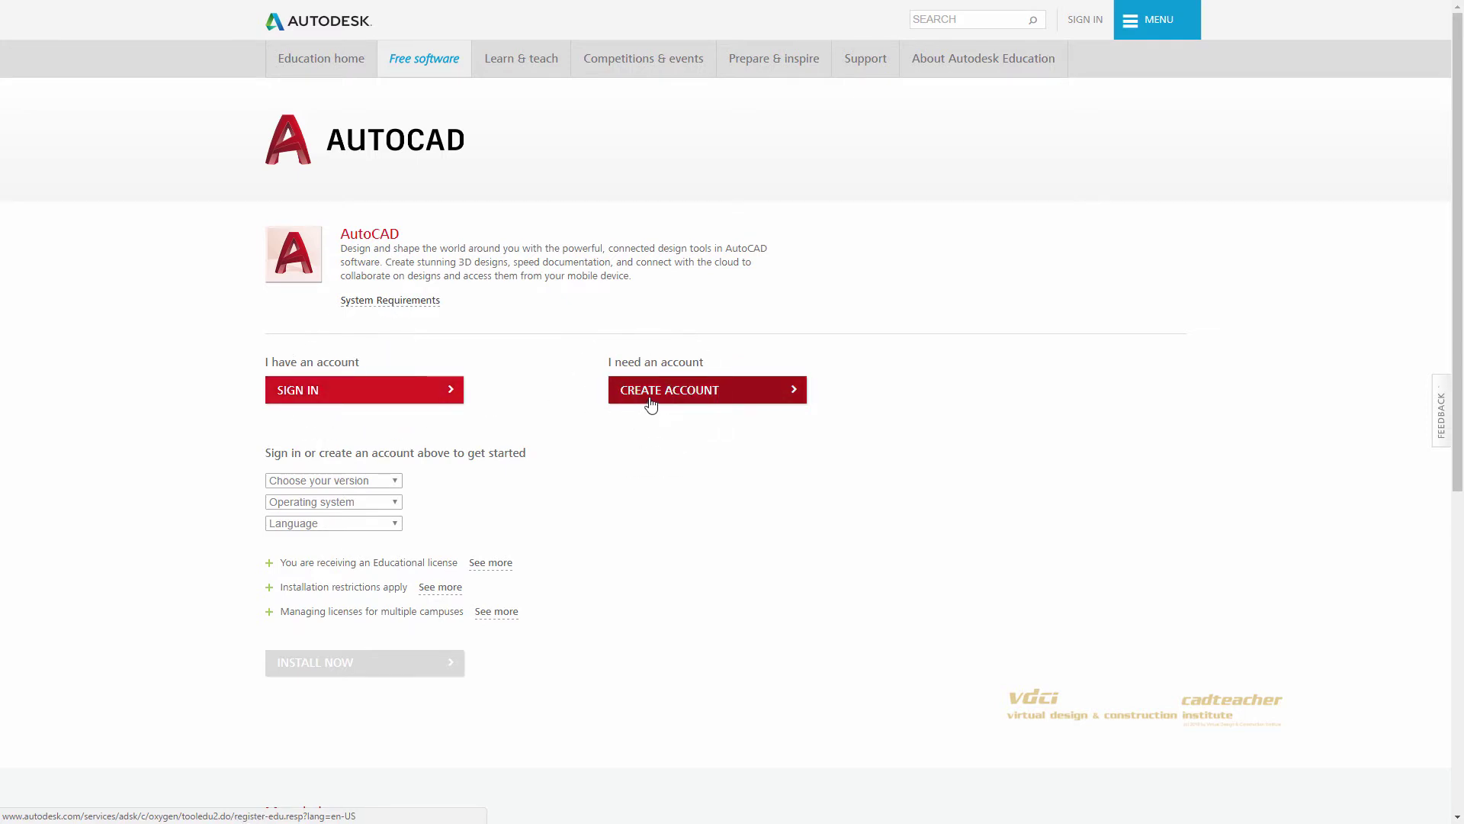
click(650, 404)
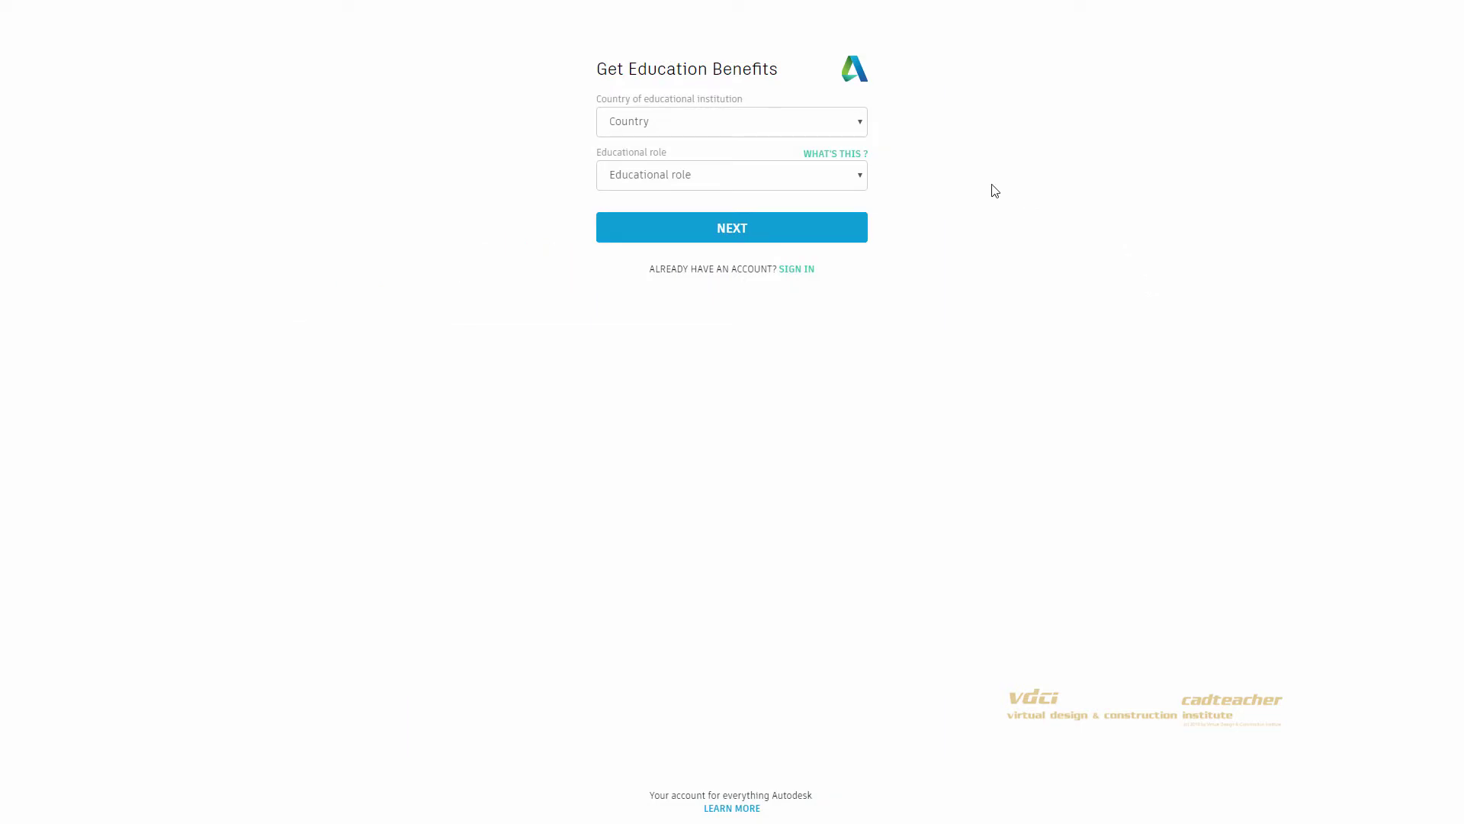
Step: Choose United States as the institution's country and Student as the educational role
click(852, 132)
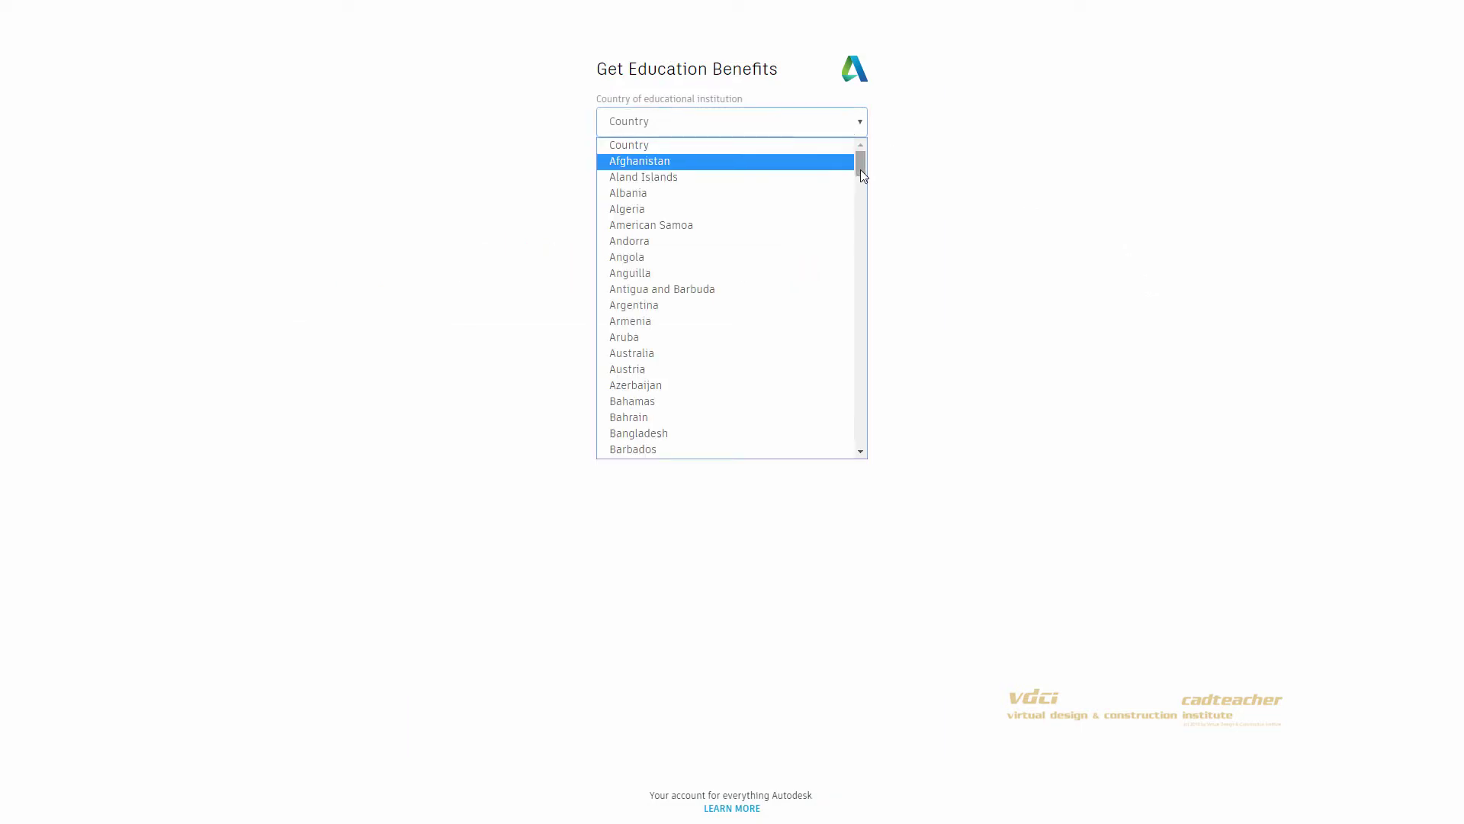
drag(860, 169, 869, 428)
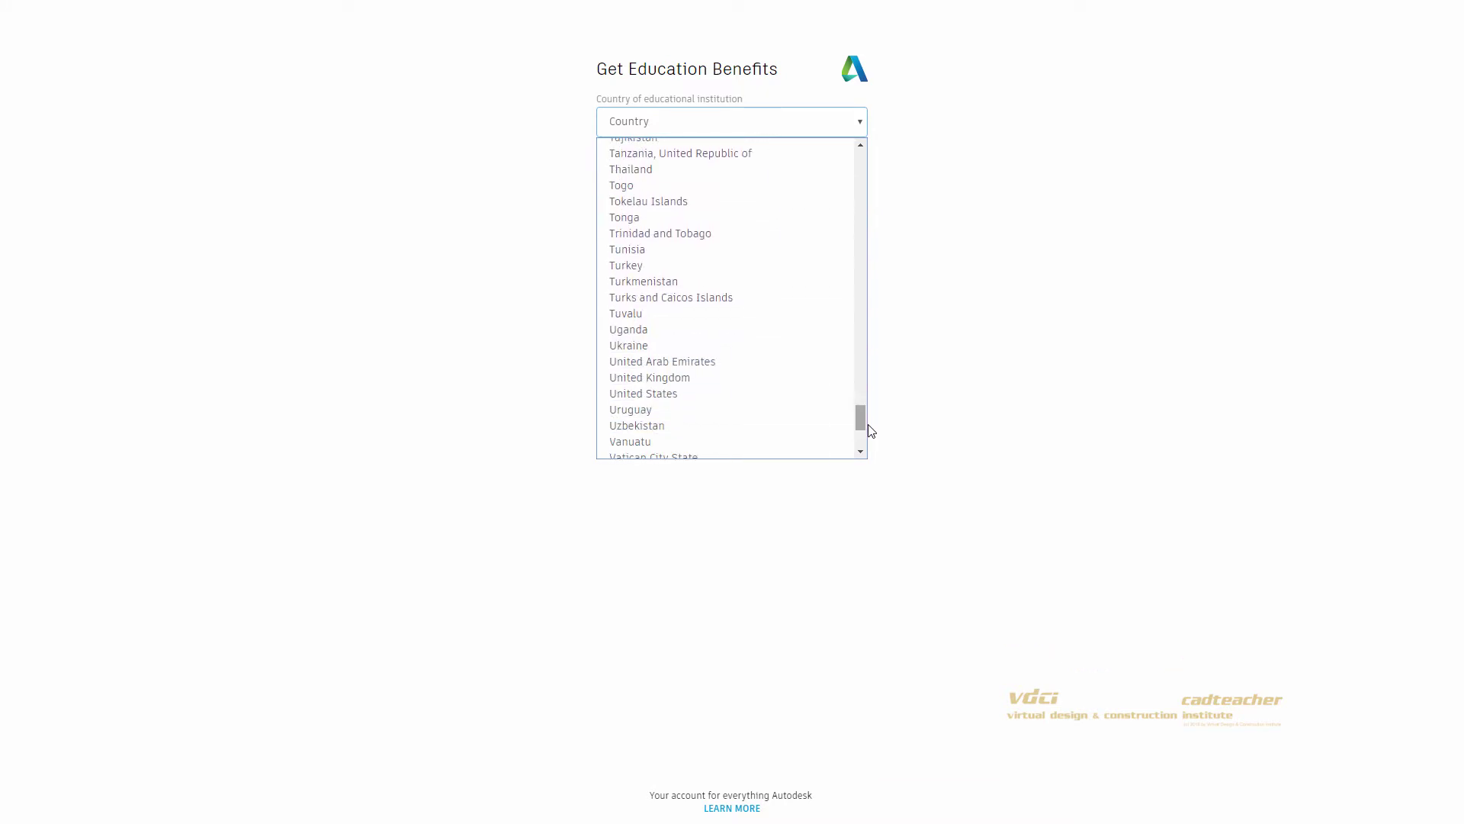
click(700, 400)
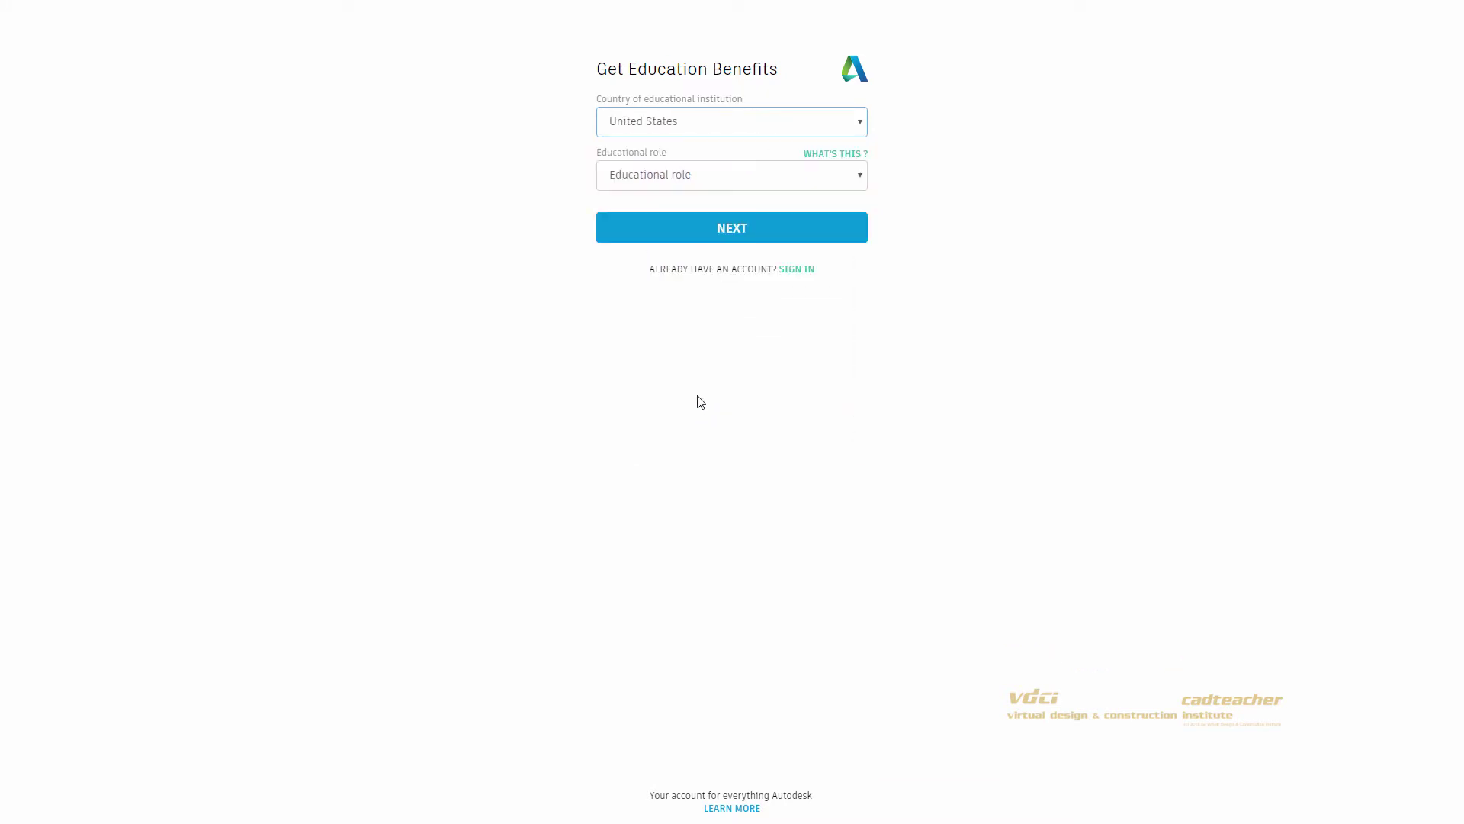
click(856, 182)
click(627, 216)
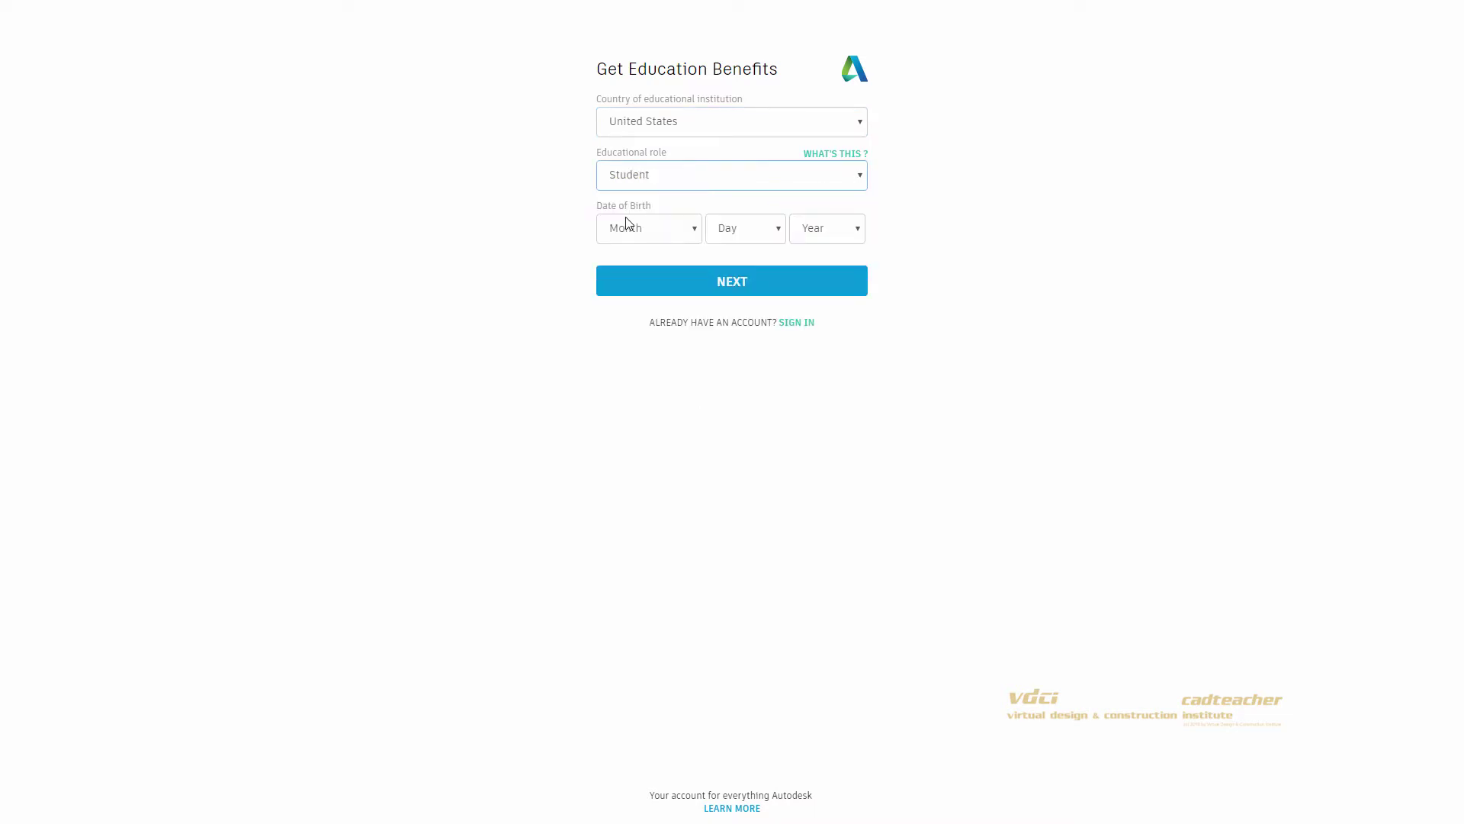
Step: Enter the birth month, day and year, then submit the education benefits form
click(695, 232)
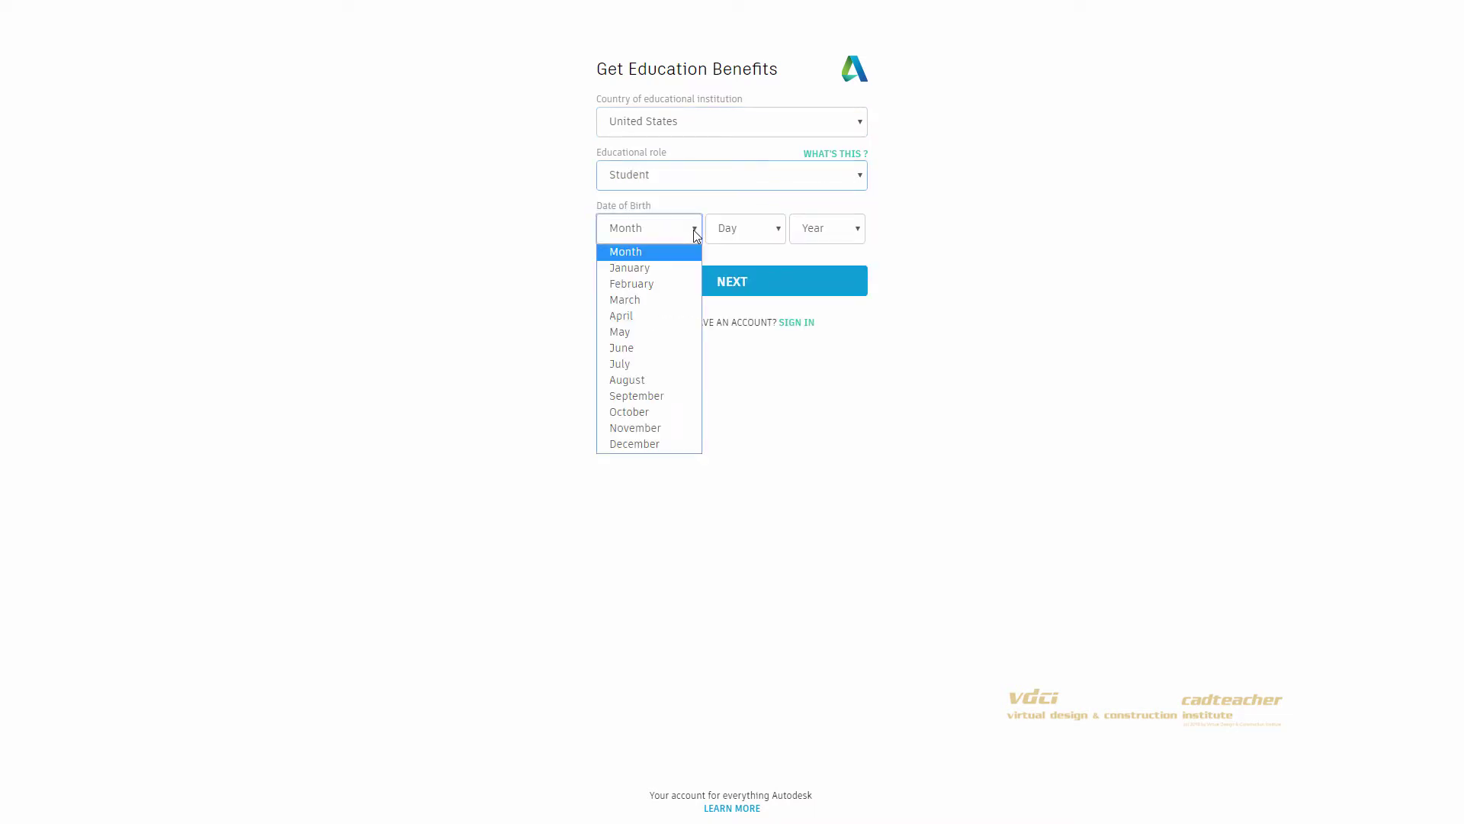
click(654, 356)
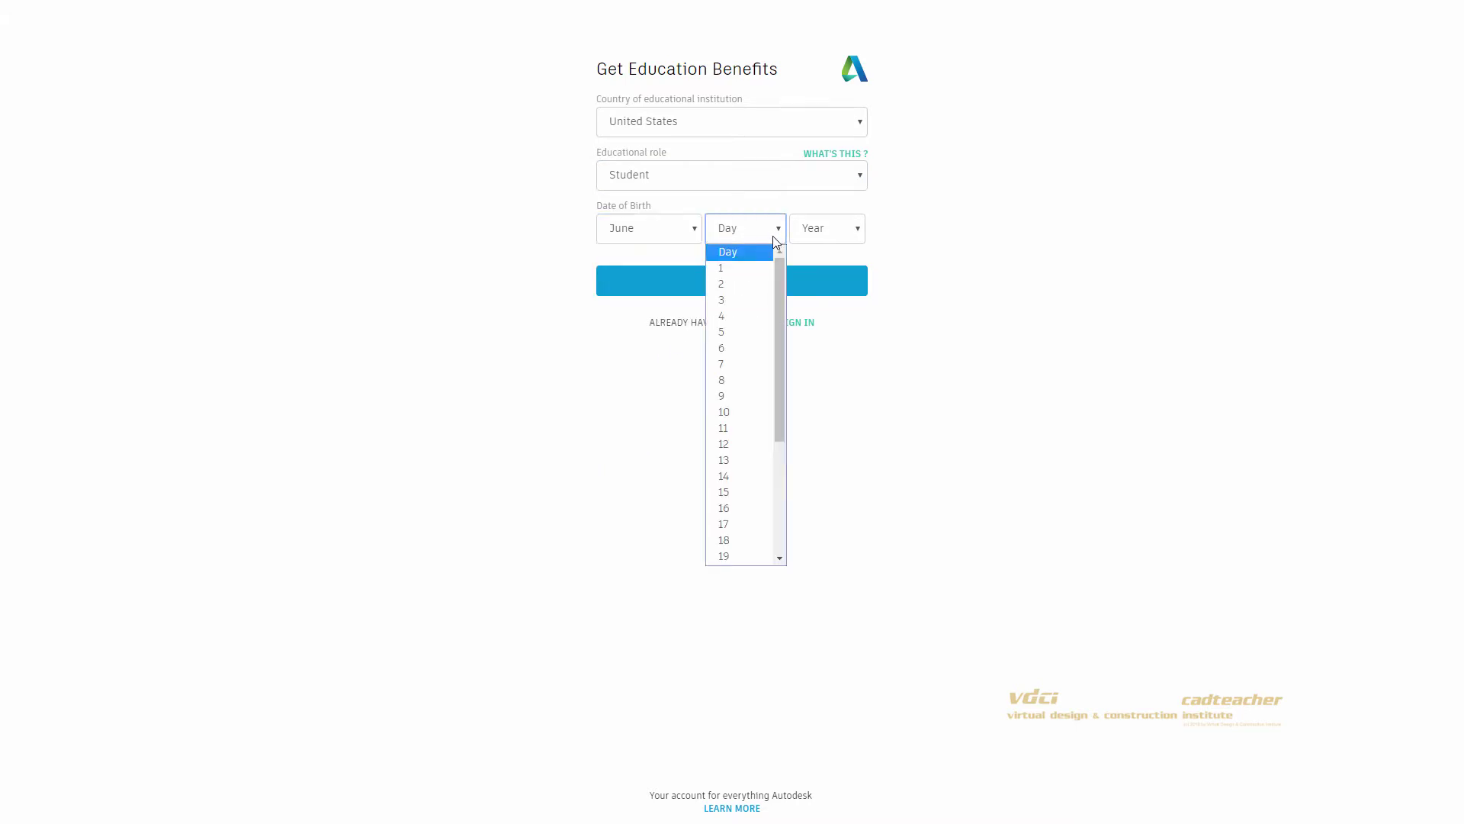
click(755, 444)
click(858, 233)
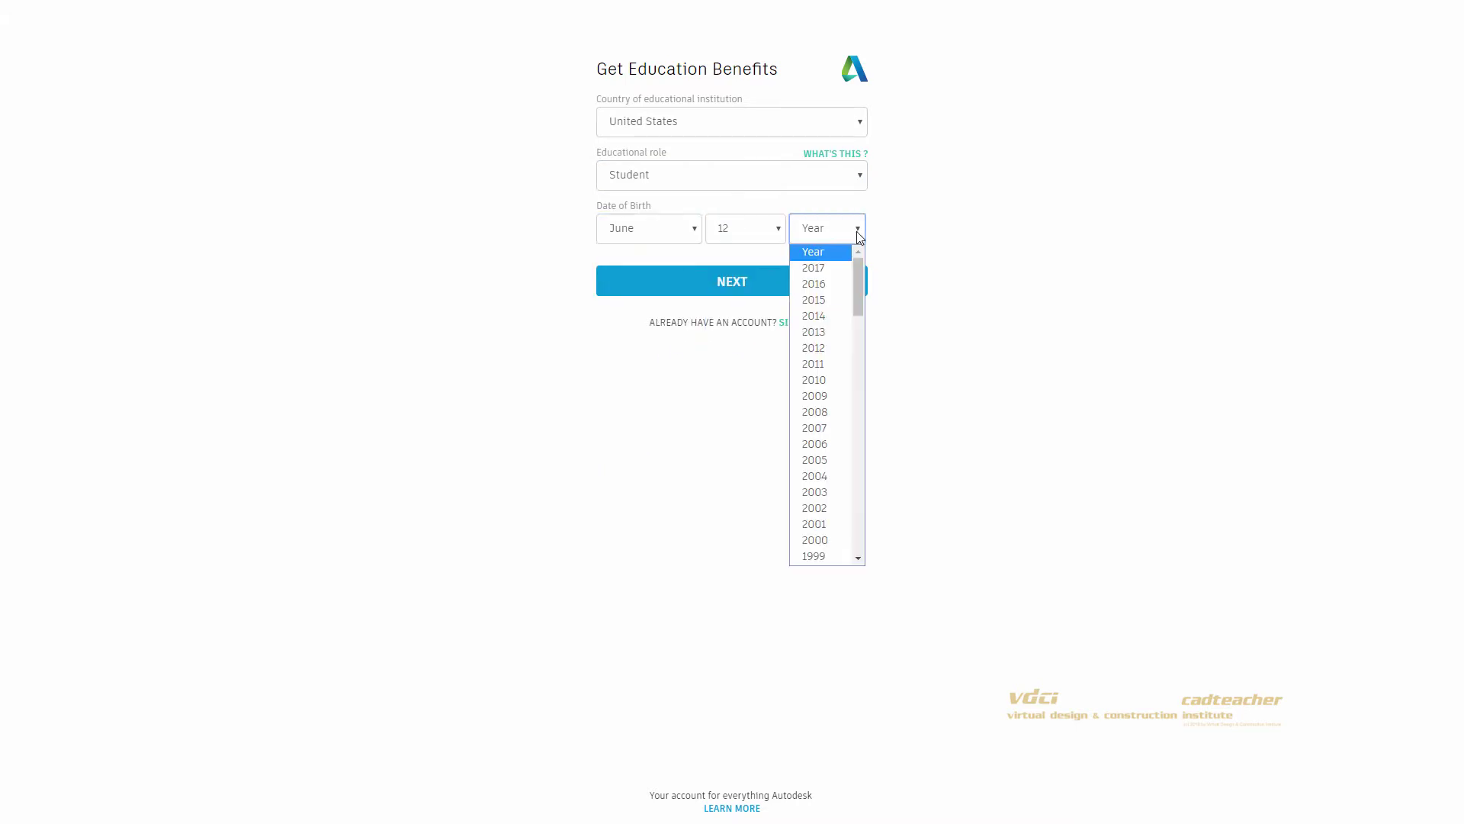
drag(862, 274, 866, 329)
click(830, 410)
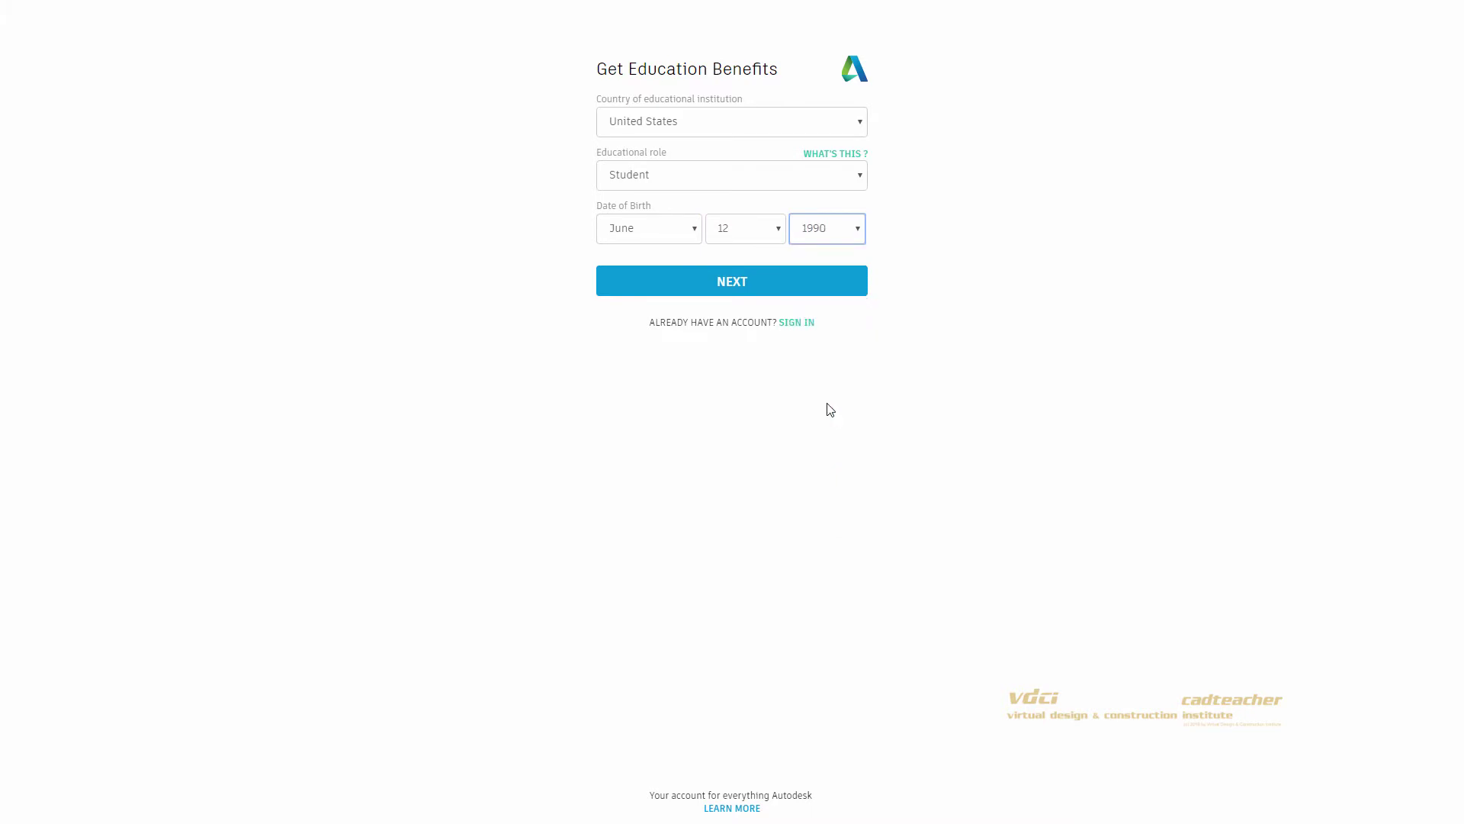
click(737, 282)
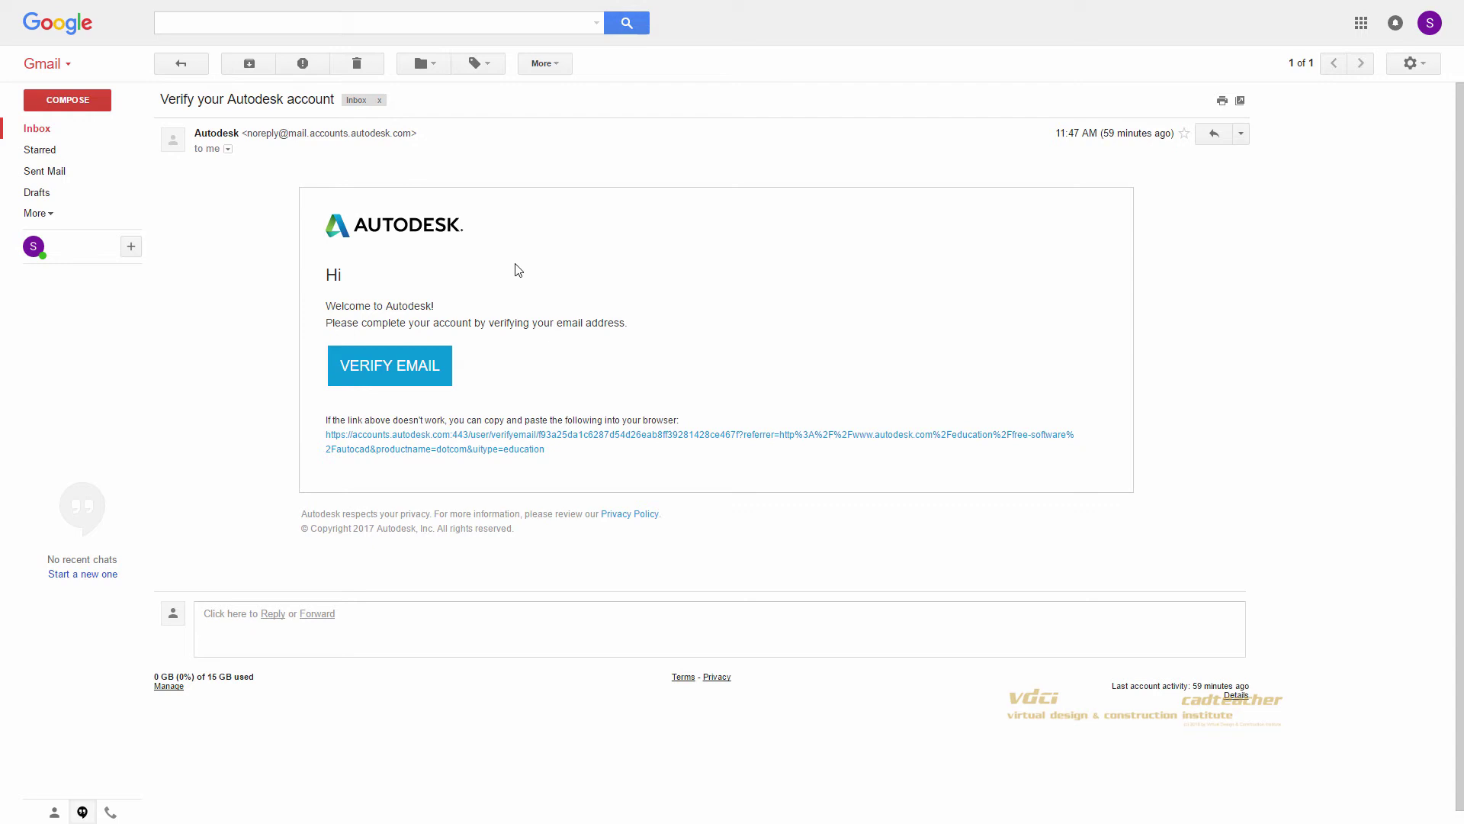
Step: Verify the Autodesk account's e-mail and confirm with DONE on the Account verified page
click(425, 367)
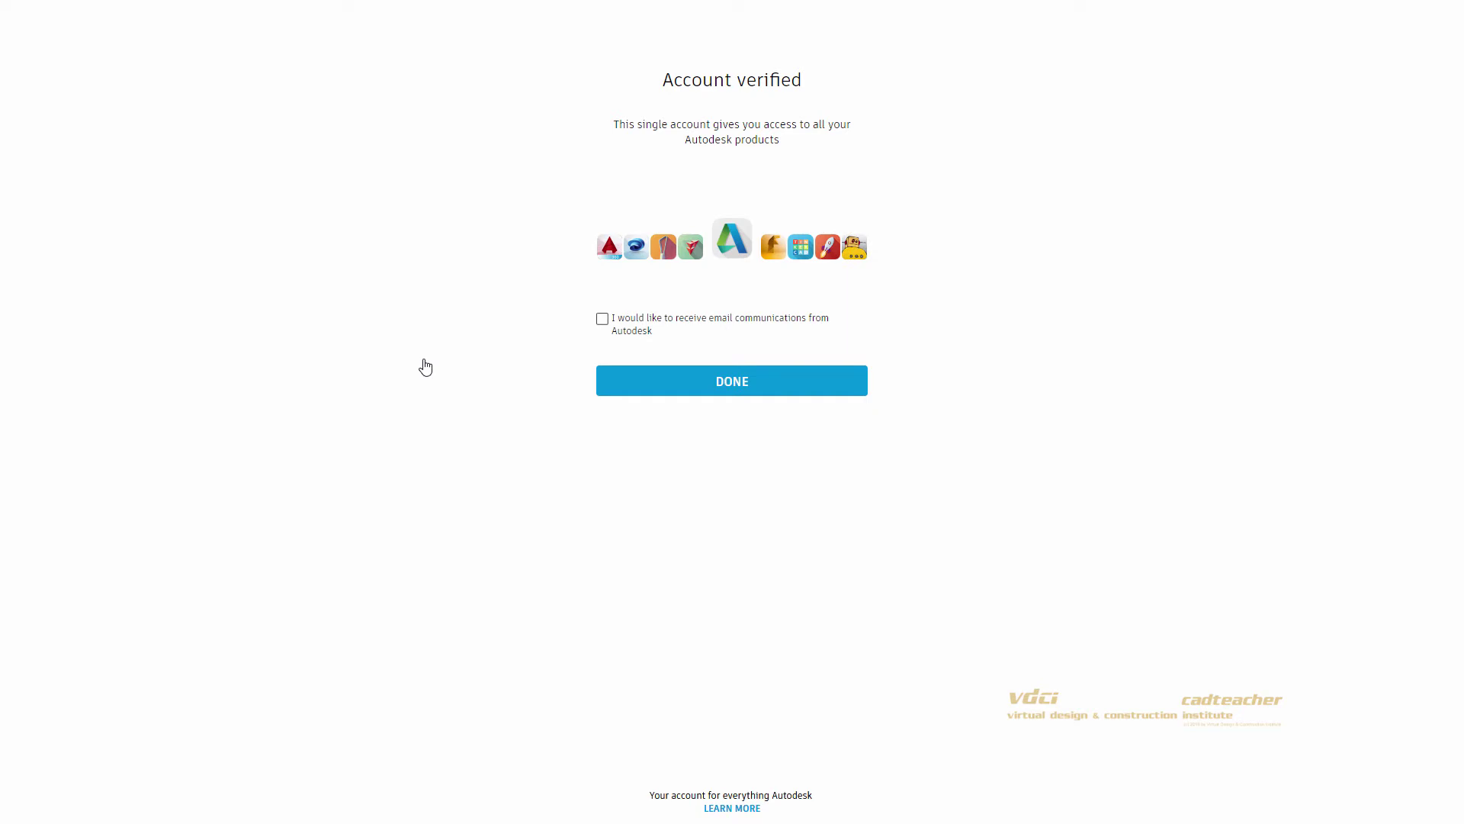
click(735, 393)
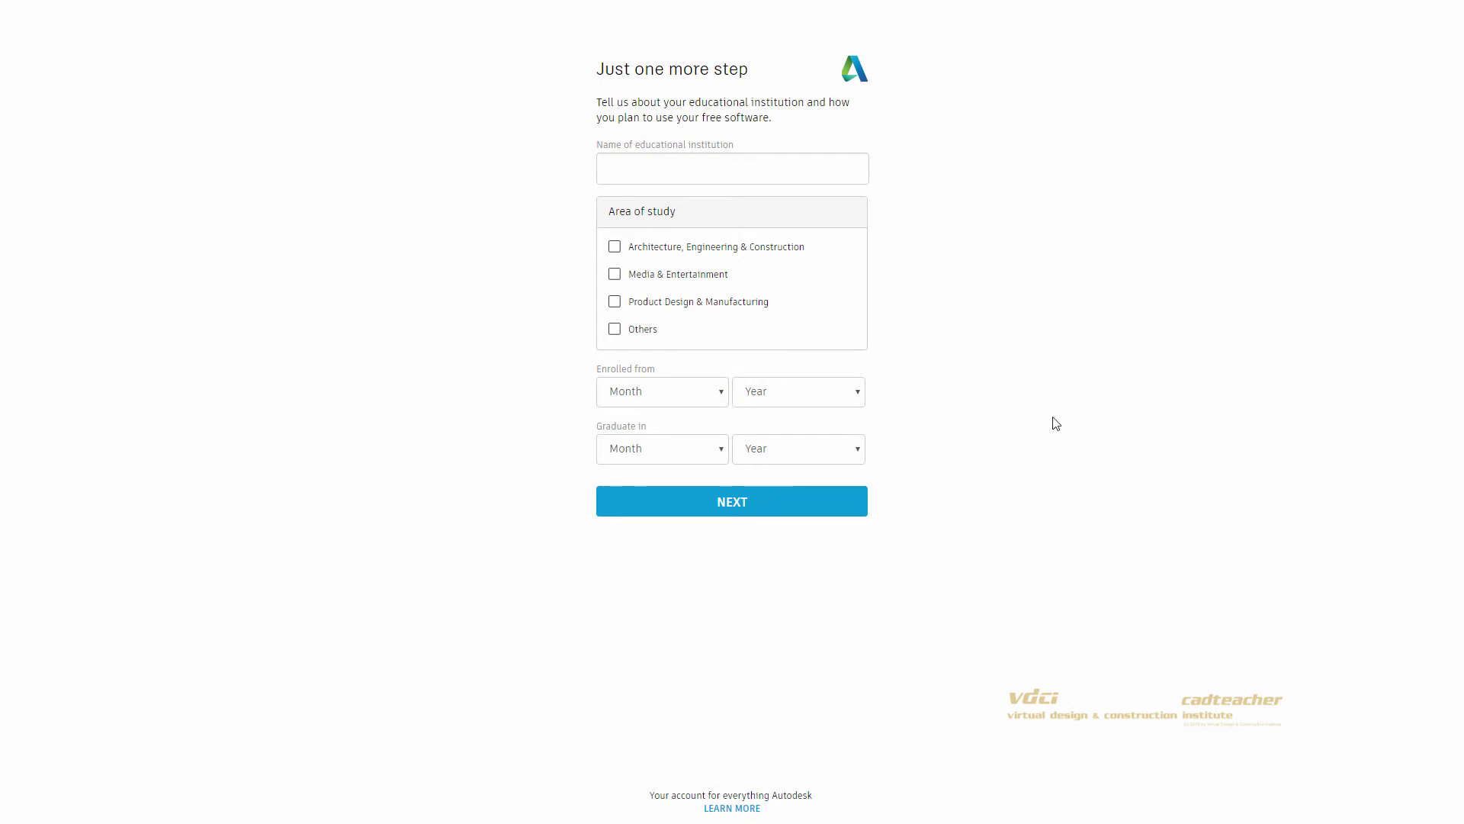
Step: Enter 'cadteacher' as the educational institution name, replacing the VDCI and UC San Diego attempts
click(626, 166)
text(cadteacher)
key(BackSpace)
key(BackSpace)
key(BackSpace)
key(BackSpace)
key(BackSpace)
key(BackSpace)
key(BackSpace)
key(BackSpace)
key(BackSpace)
key(BackSpace)
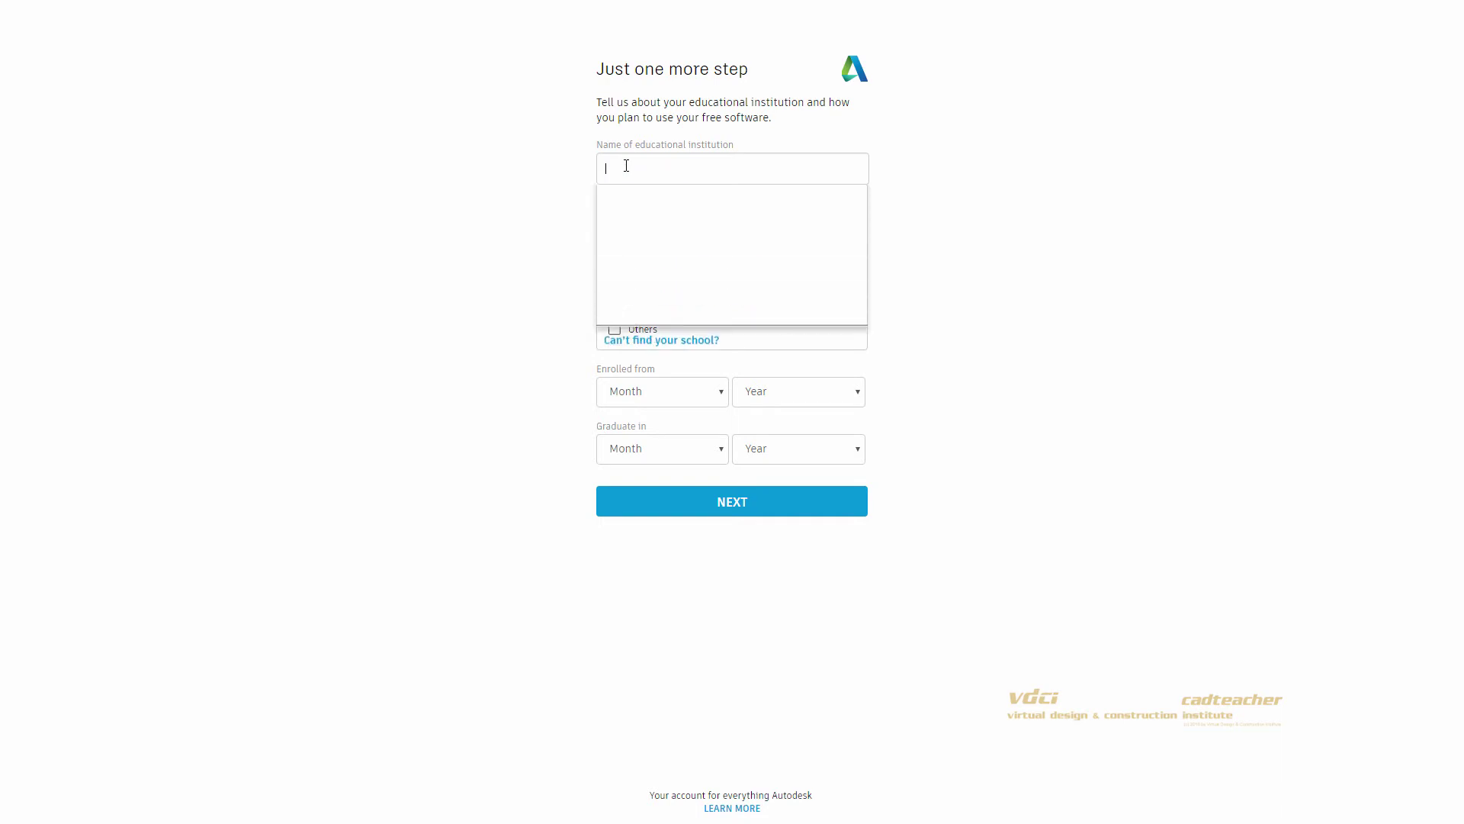
text(VDCI)
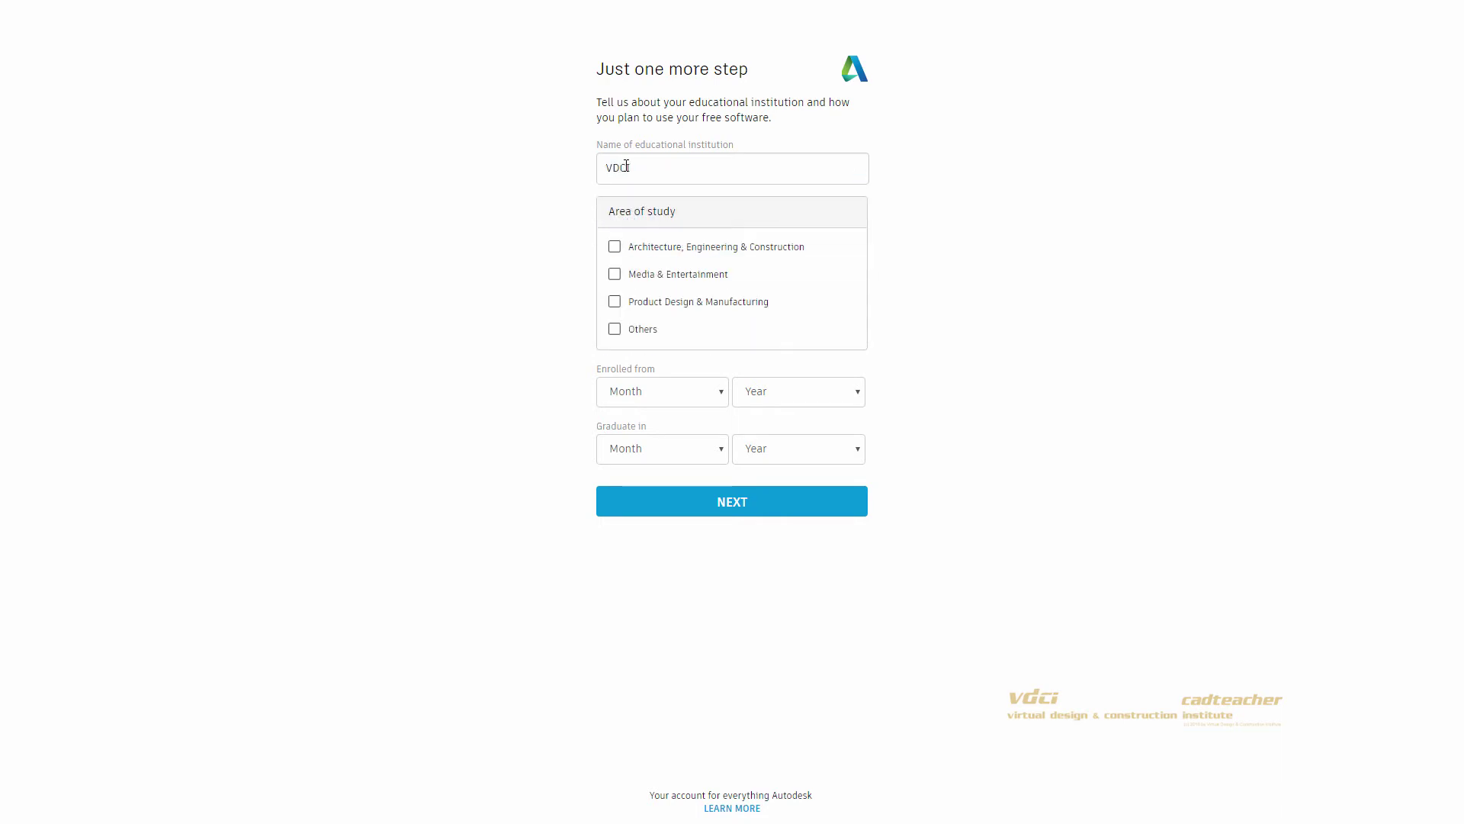
key(BackSpace)
key(BackSpace)
key(BackSpace)
key(BackSpace)
text(cad)
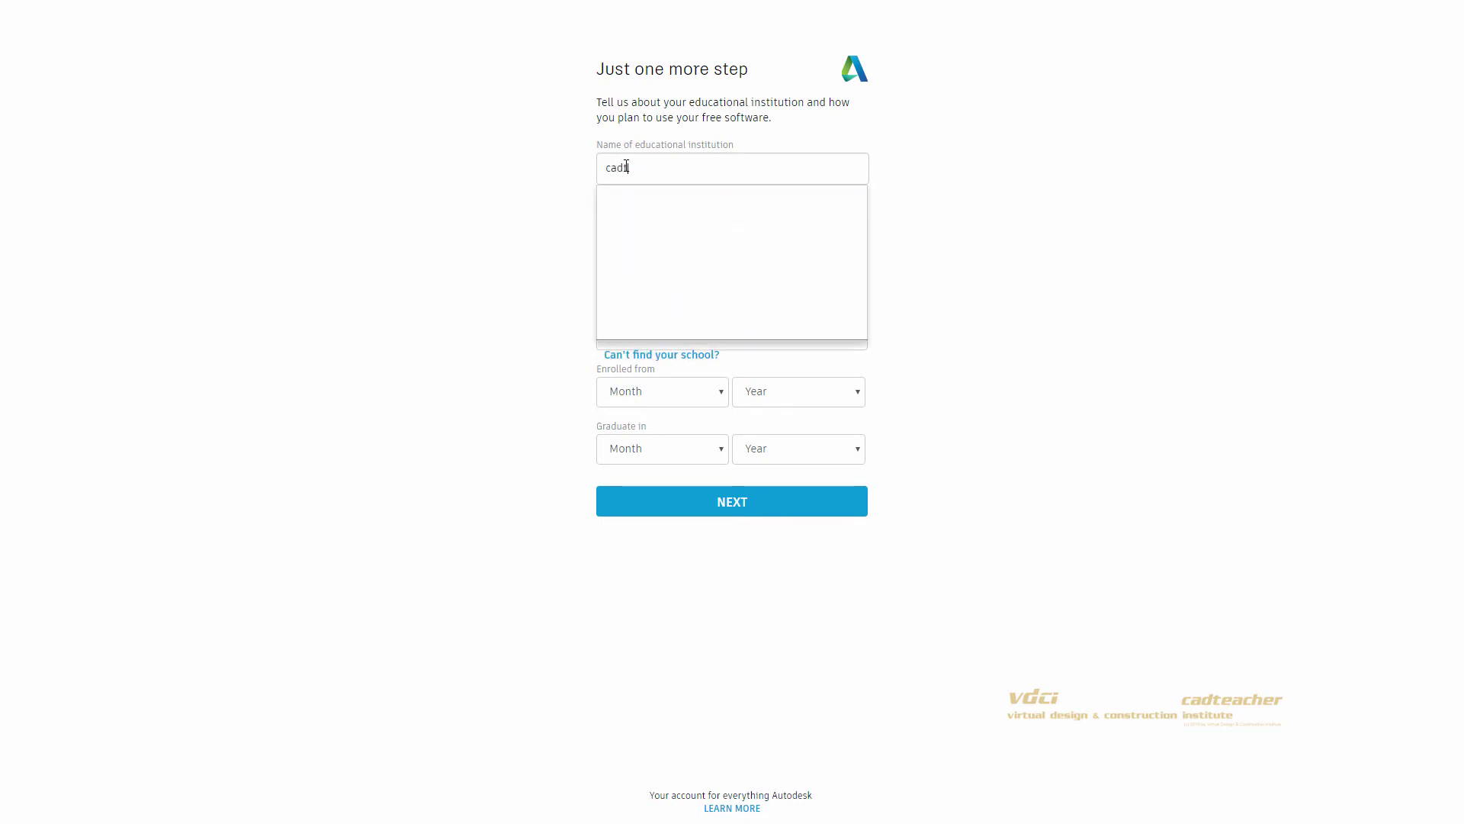
text(teacher)
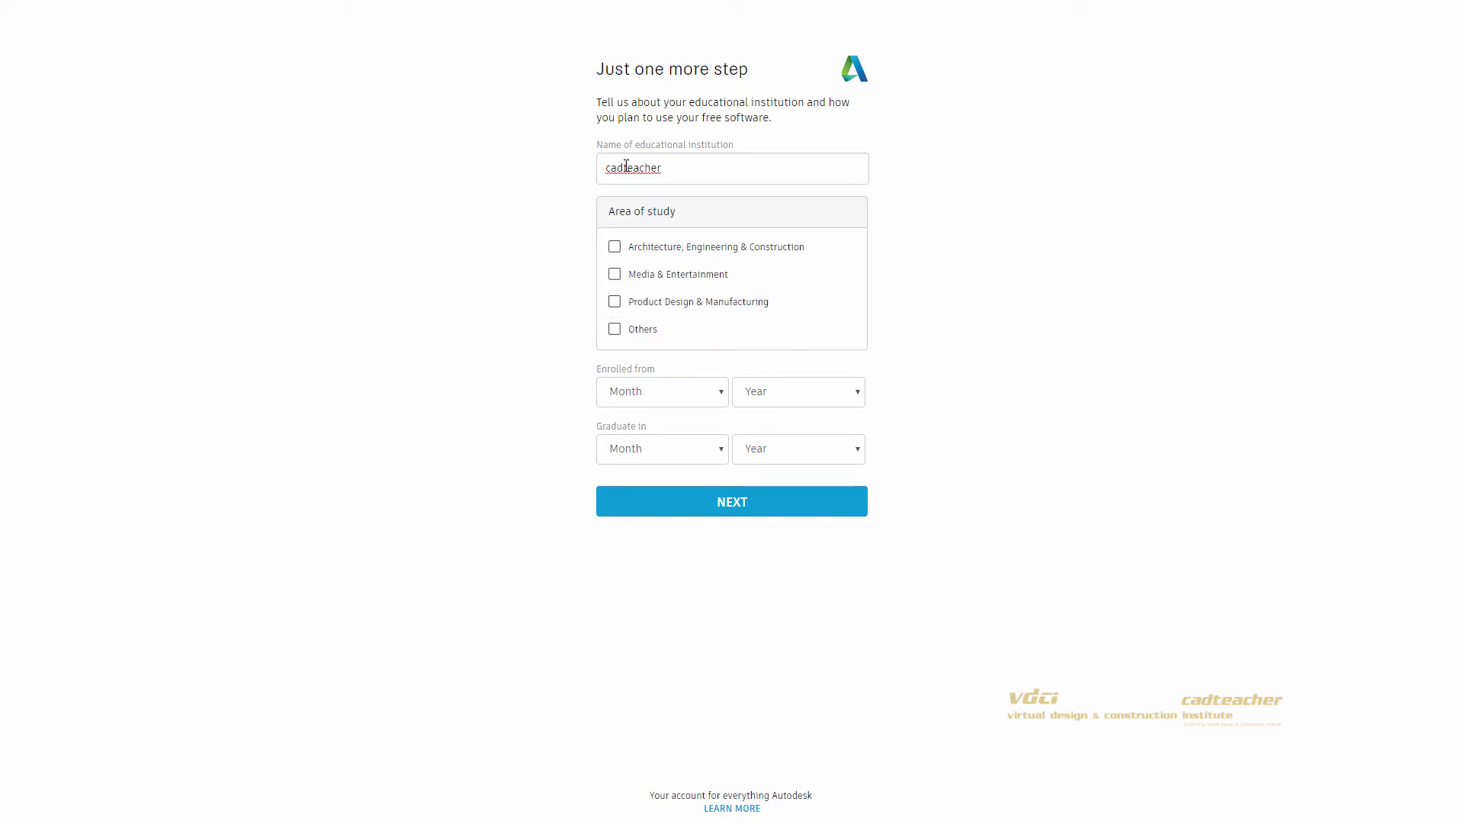
text( VDC)
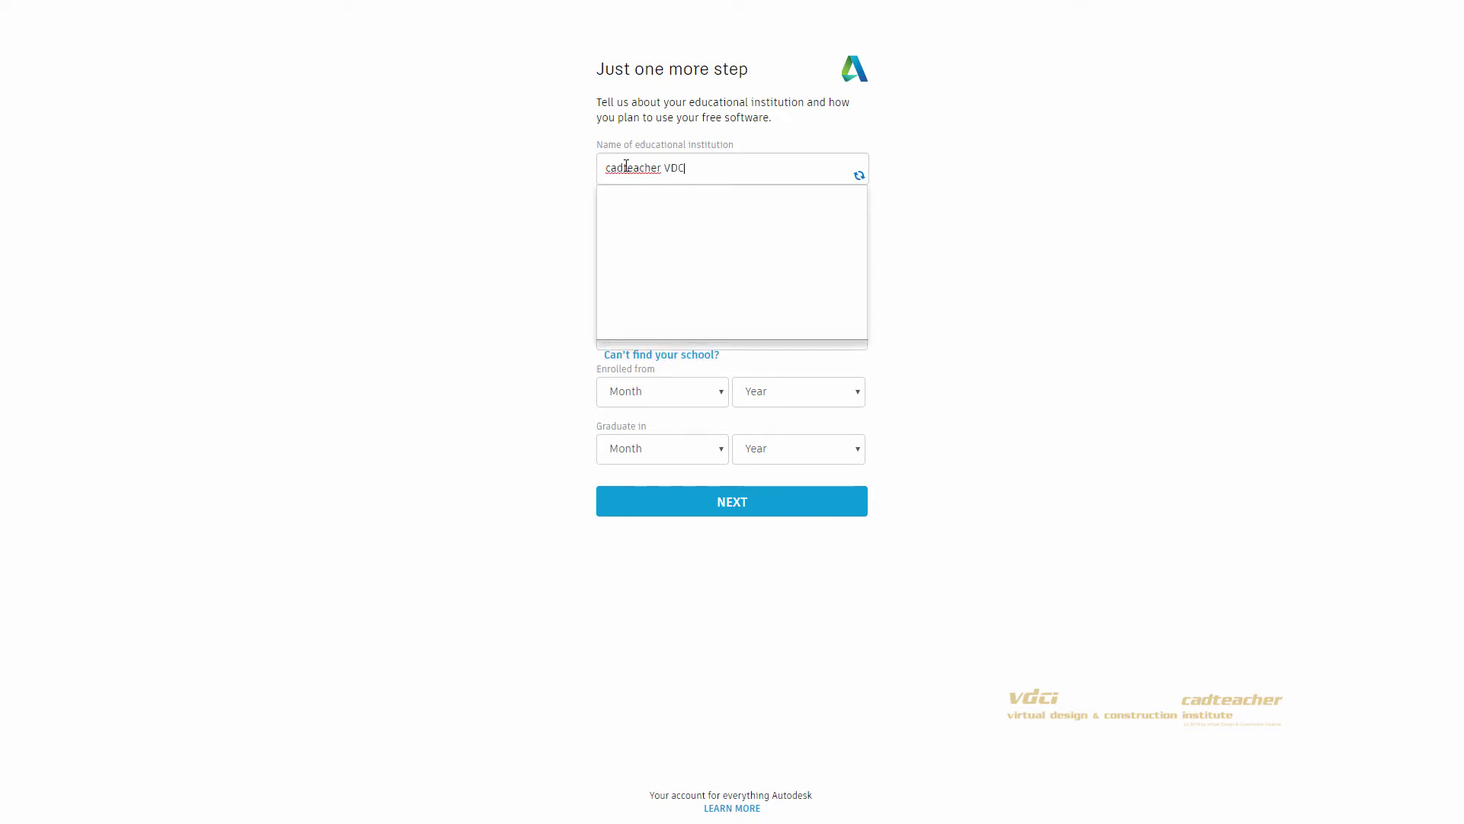
key(BackSpace)
key(BackSpace)
key(BackSpace)
key(BackSpace)
key(BackSpace)
key(BackSpace)
key(BackSpace)
key(BackSpace)
key(BackSpace)
key(BackSpace)
key(BackSpace)
key(BackSpace)
key(BackSpace)
key(BackSpace)
text(uc)
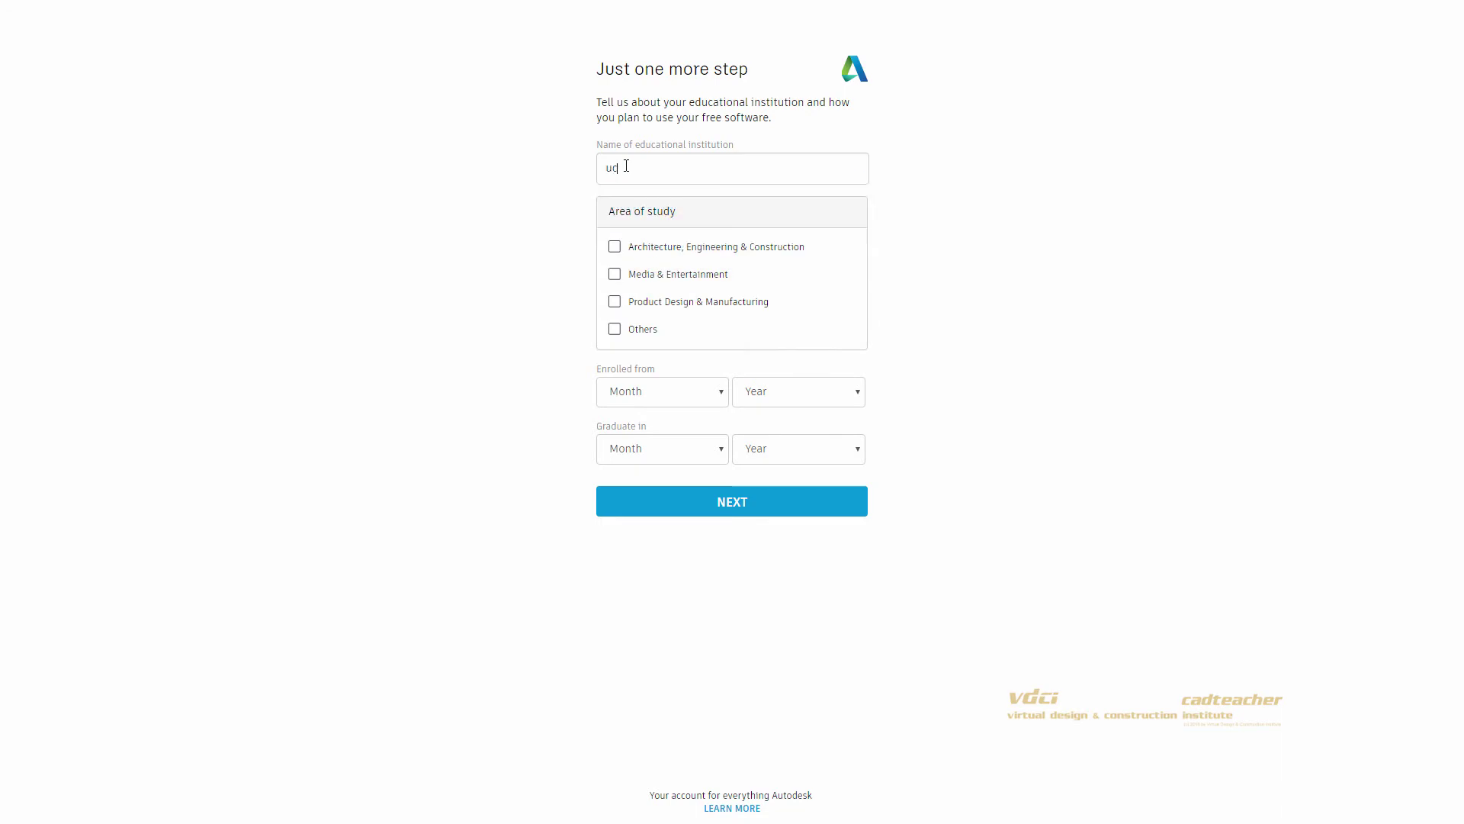
text( san diego)
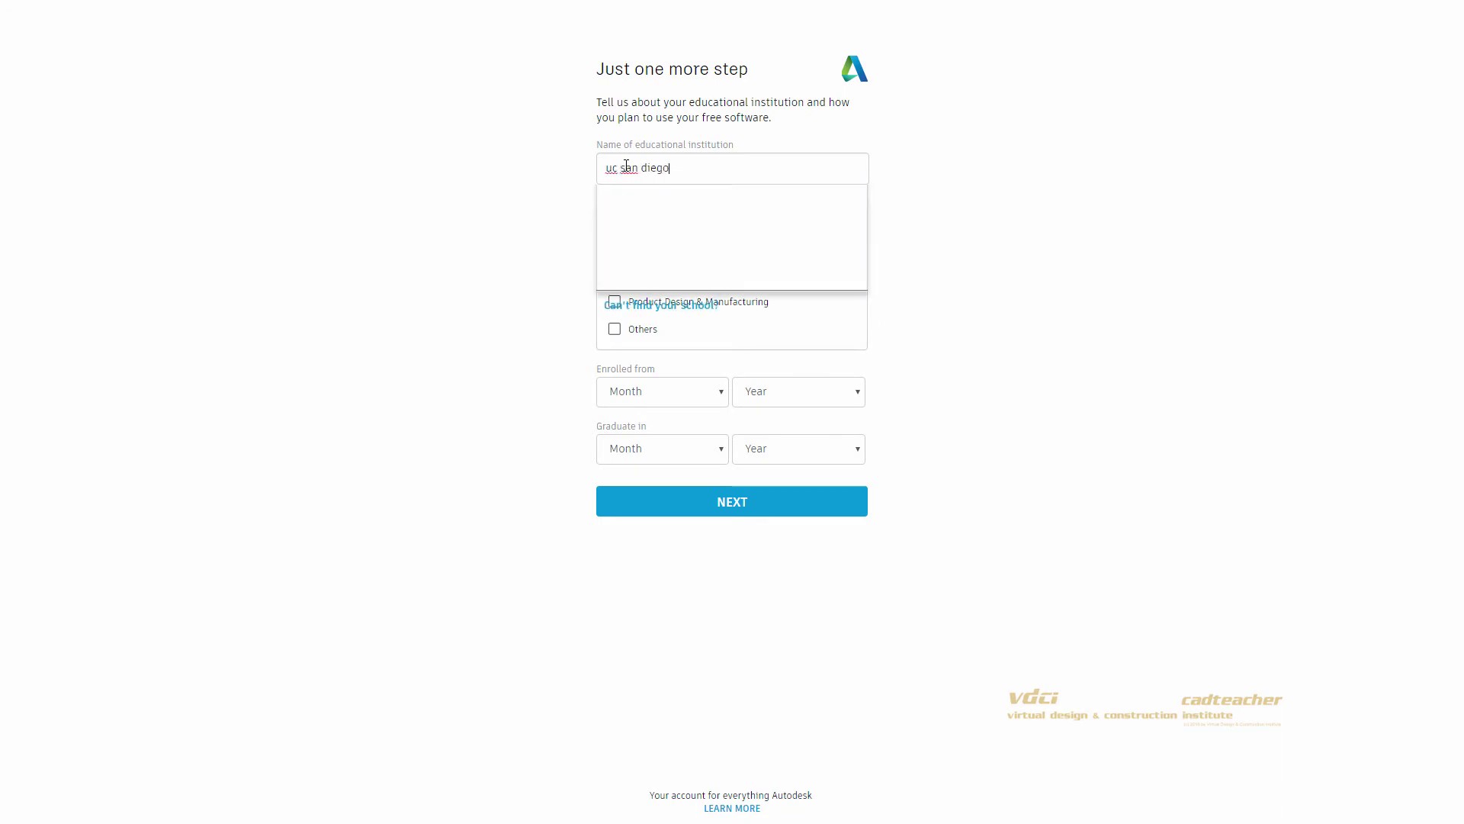
key(BackSpace)
key(BackSpace)
key(BackSpace)
key(BackSpace)
key(BackSpace)
key(BackSpace)
key(BackSpace)
key(BackSpace)
key(BackSpace)
key(BackSpace)
key(BackSpace)
text(cad)
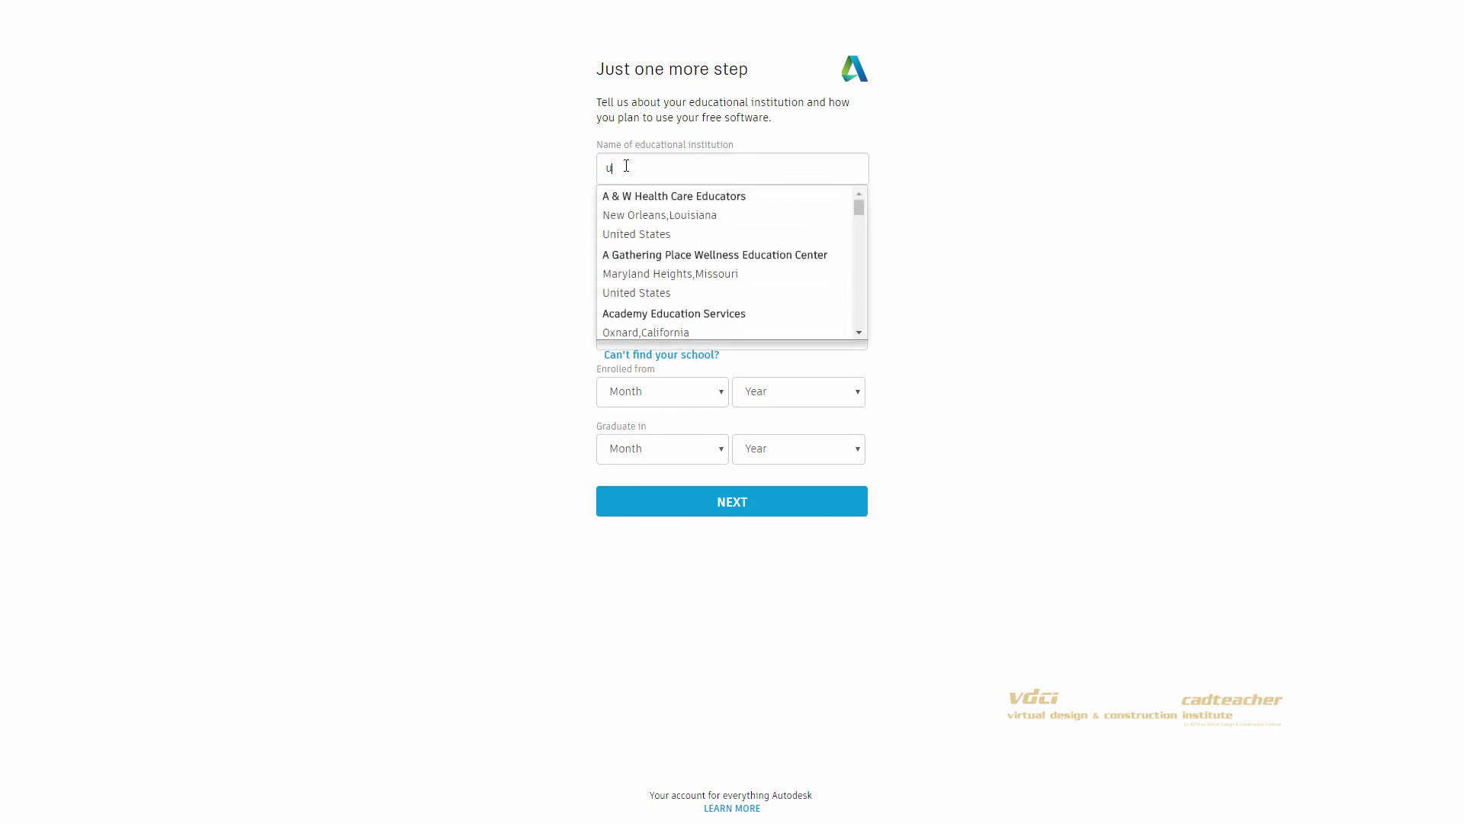
text(teacher)
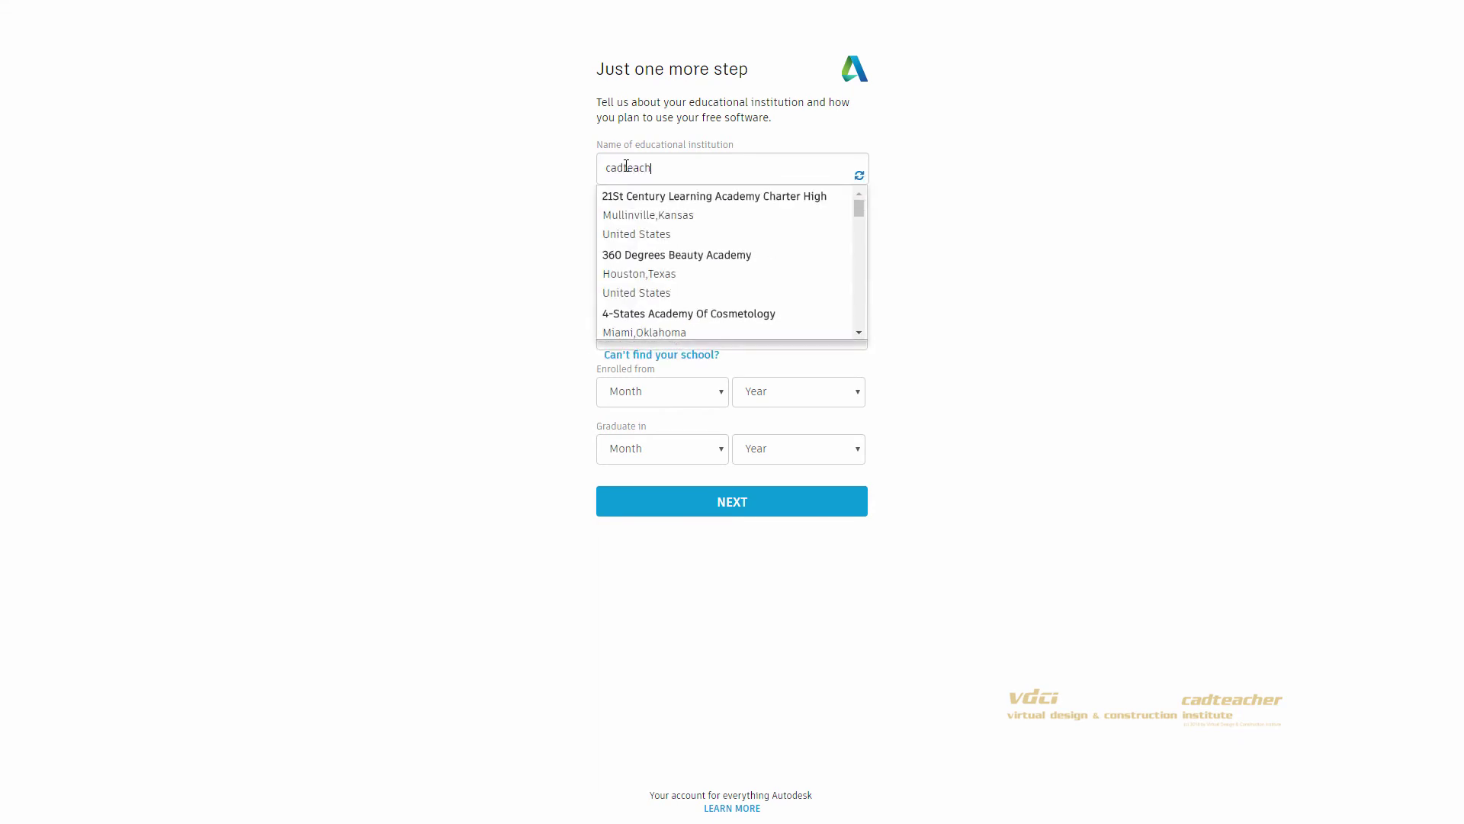
Step: Select Architecture, Engineering & Construction as study area and June 2016 as enrolment start
click(962, 305)
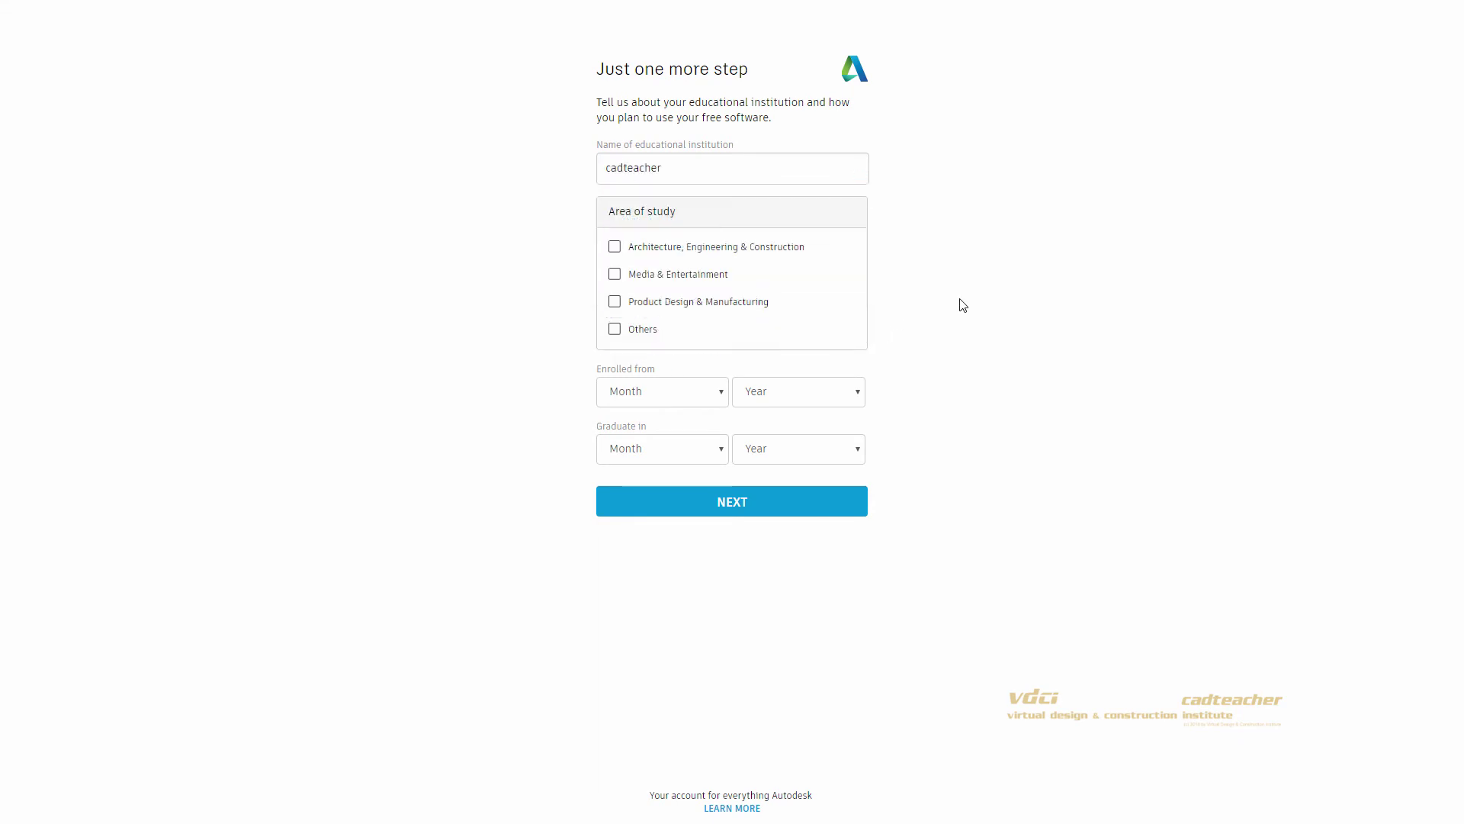
click(616, 249)
click(718, 394)
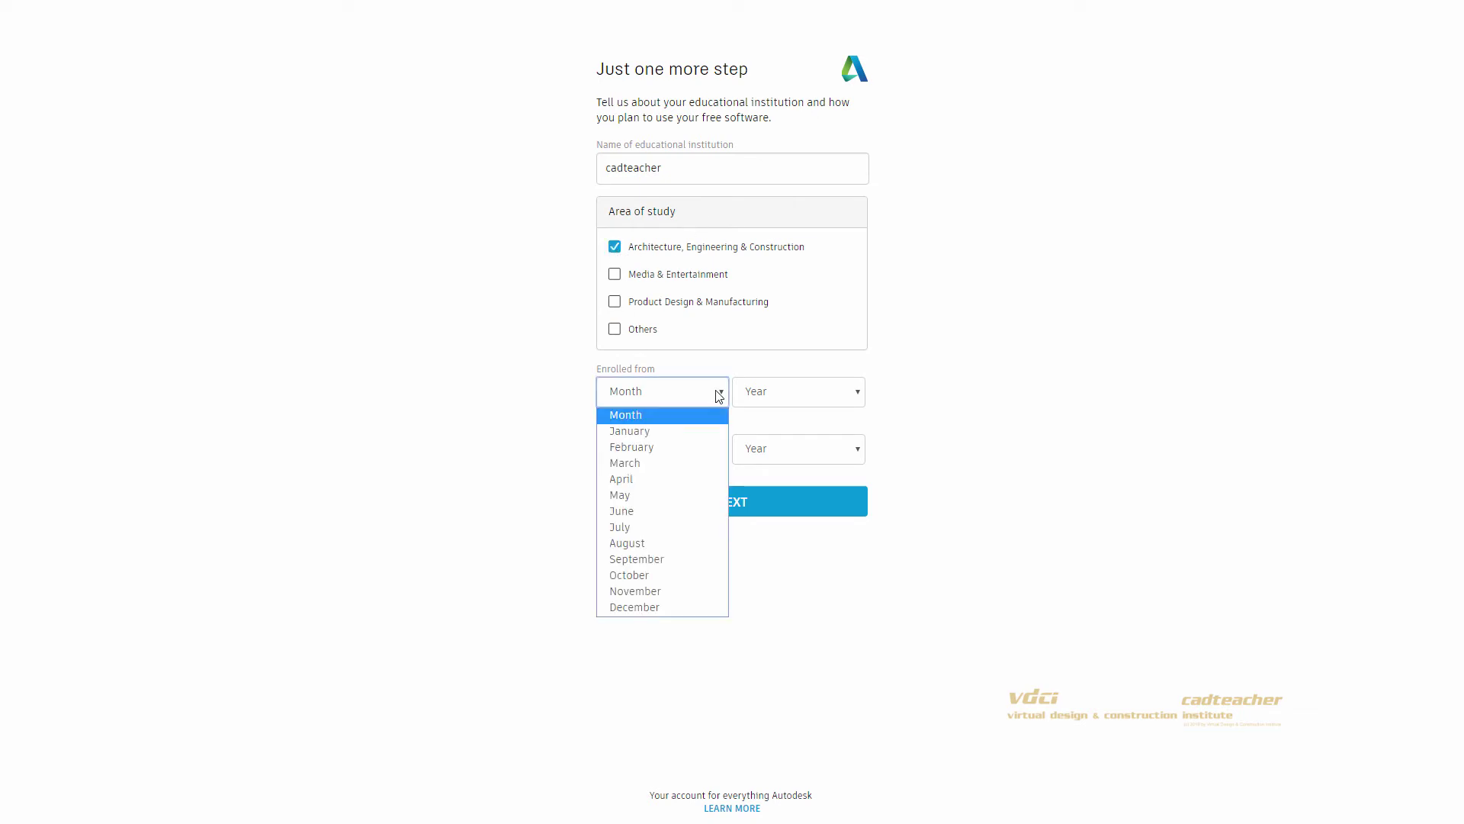
click(657, 510)
click(855, 392)
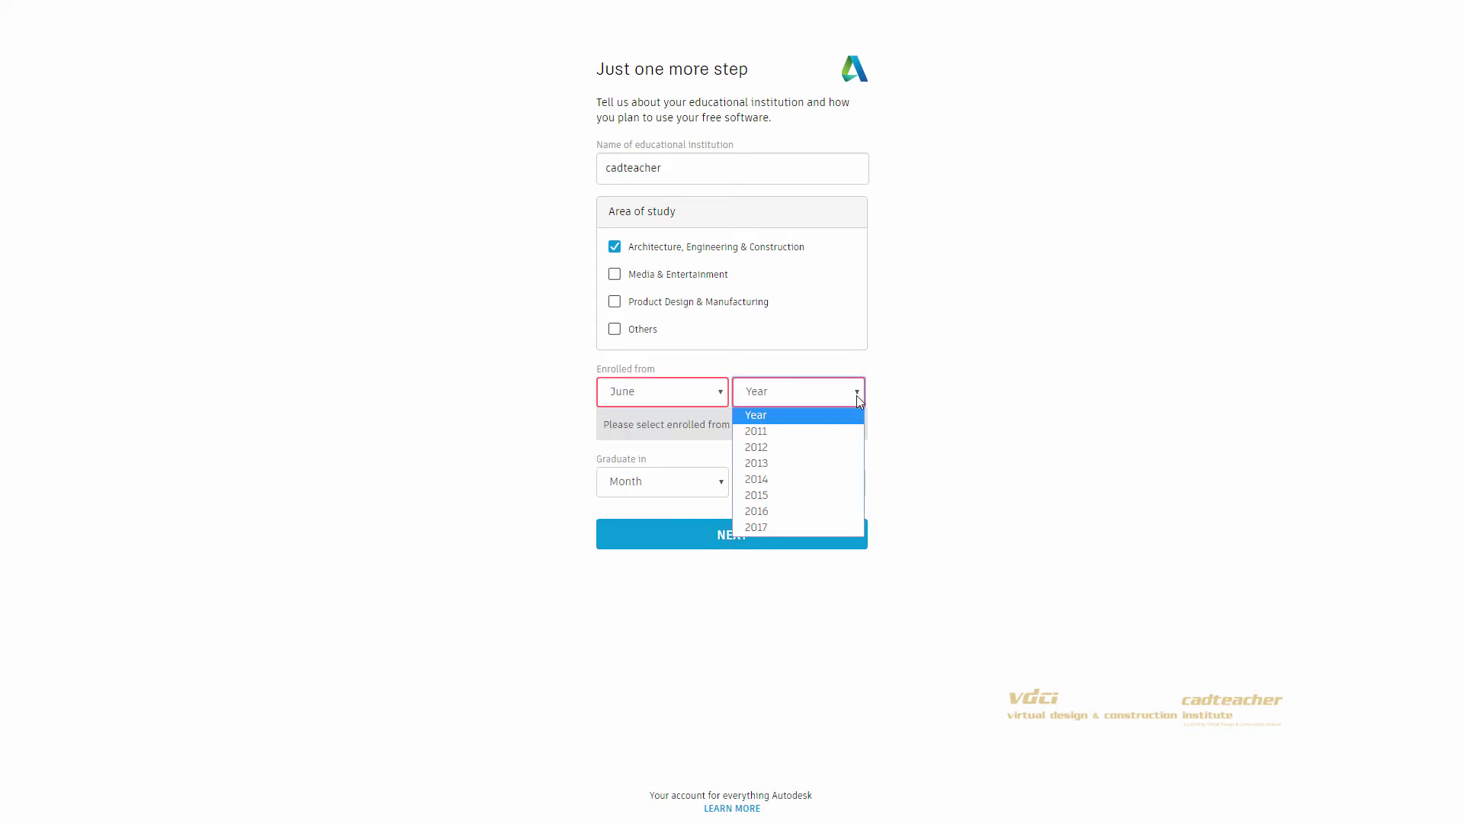
click(784, 510)
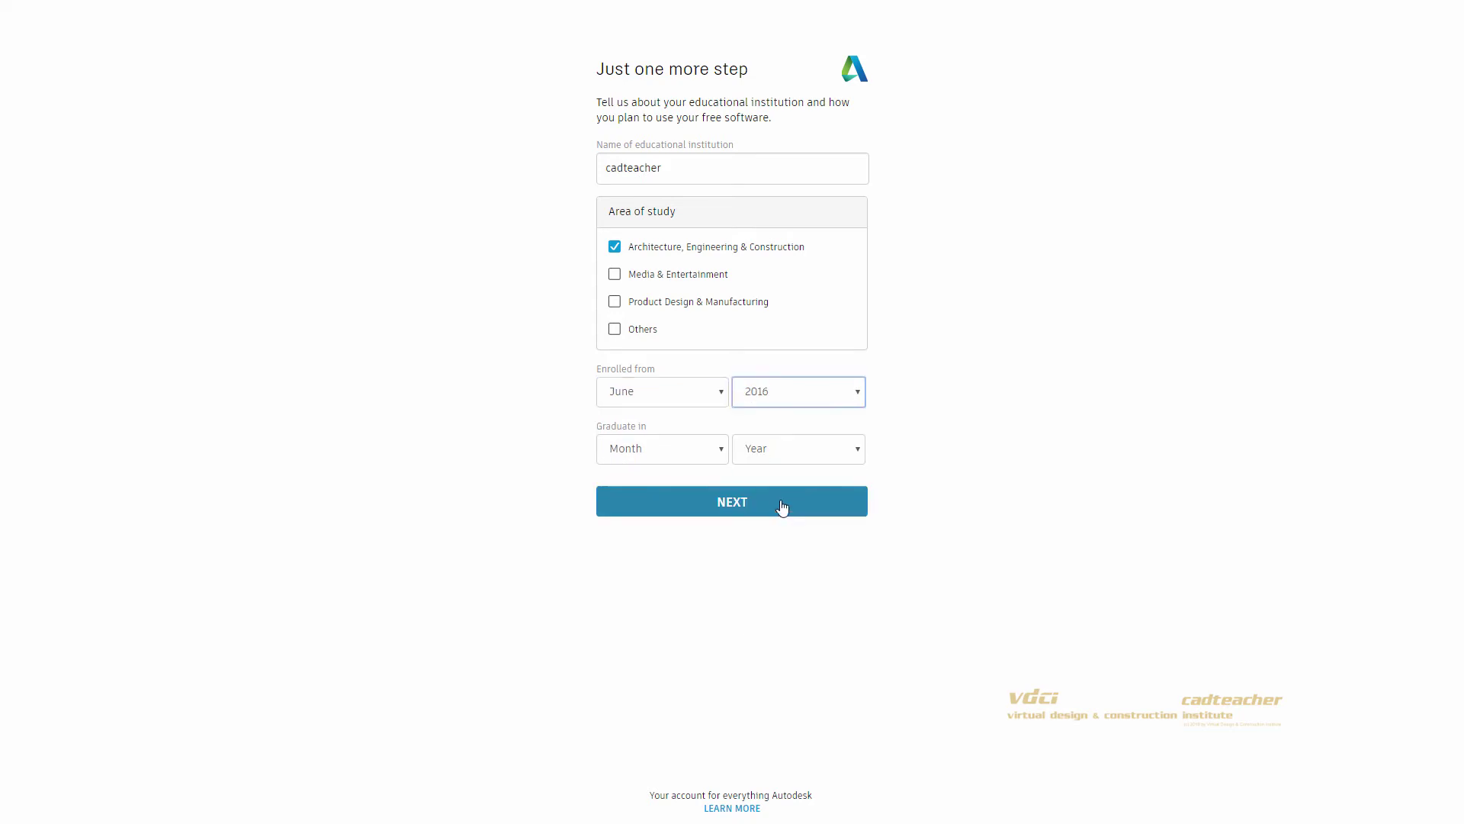
Step: Set graduation to June 2017 and submit the education details
click(722, 453)
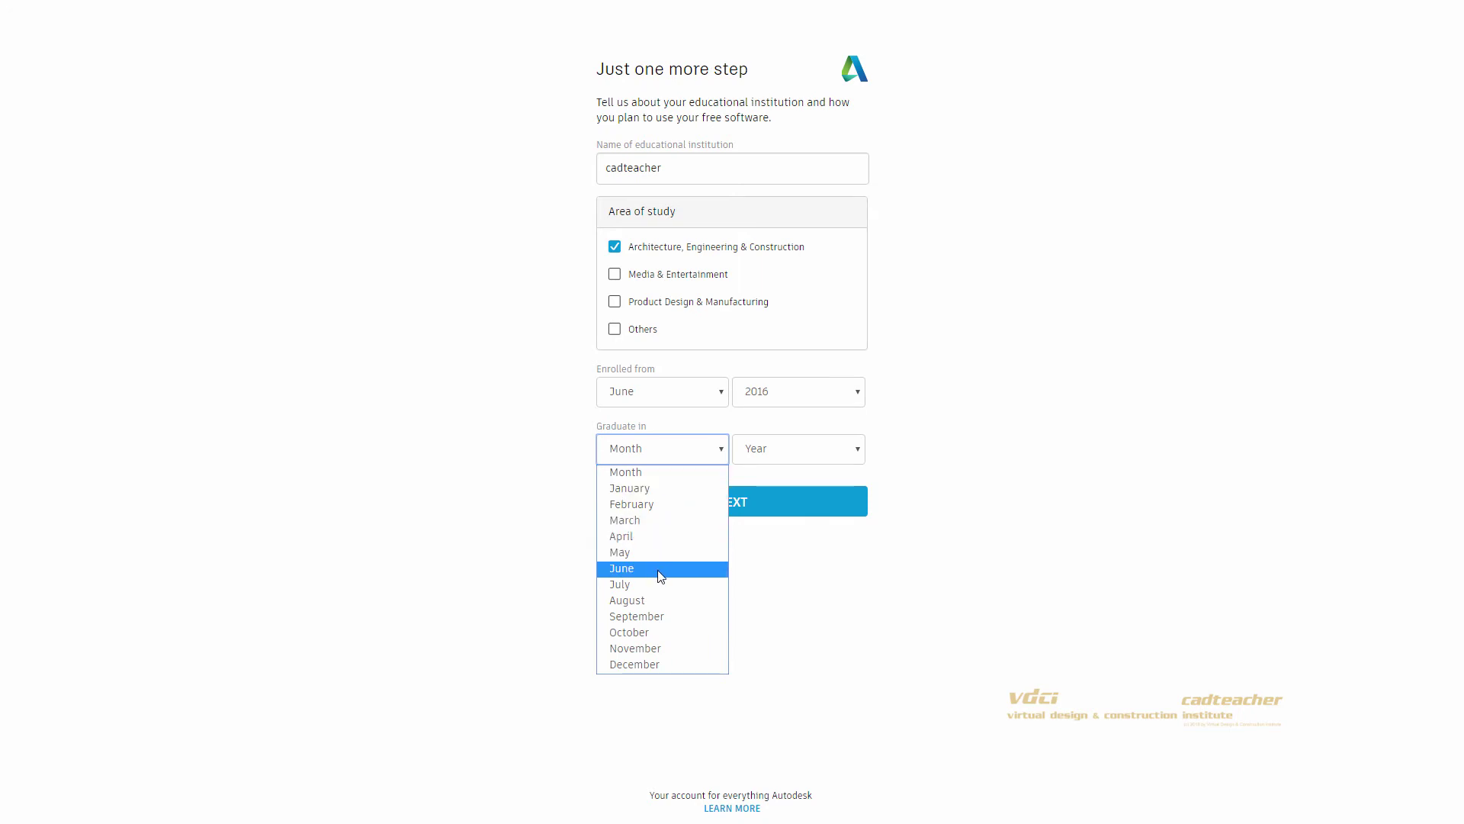
click(659, 571)
click(857, 450)
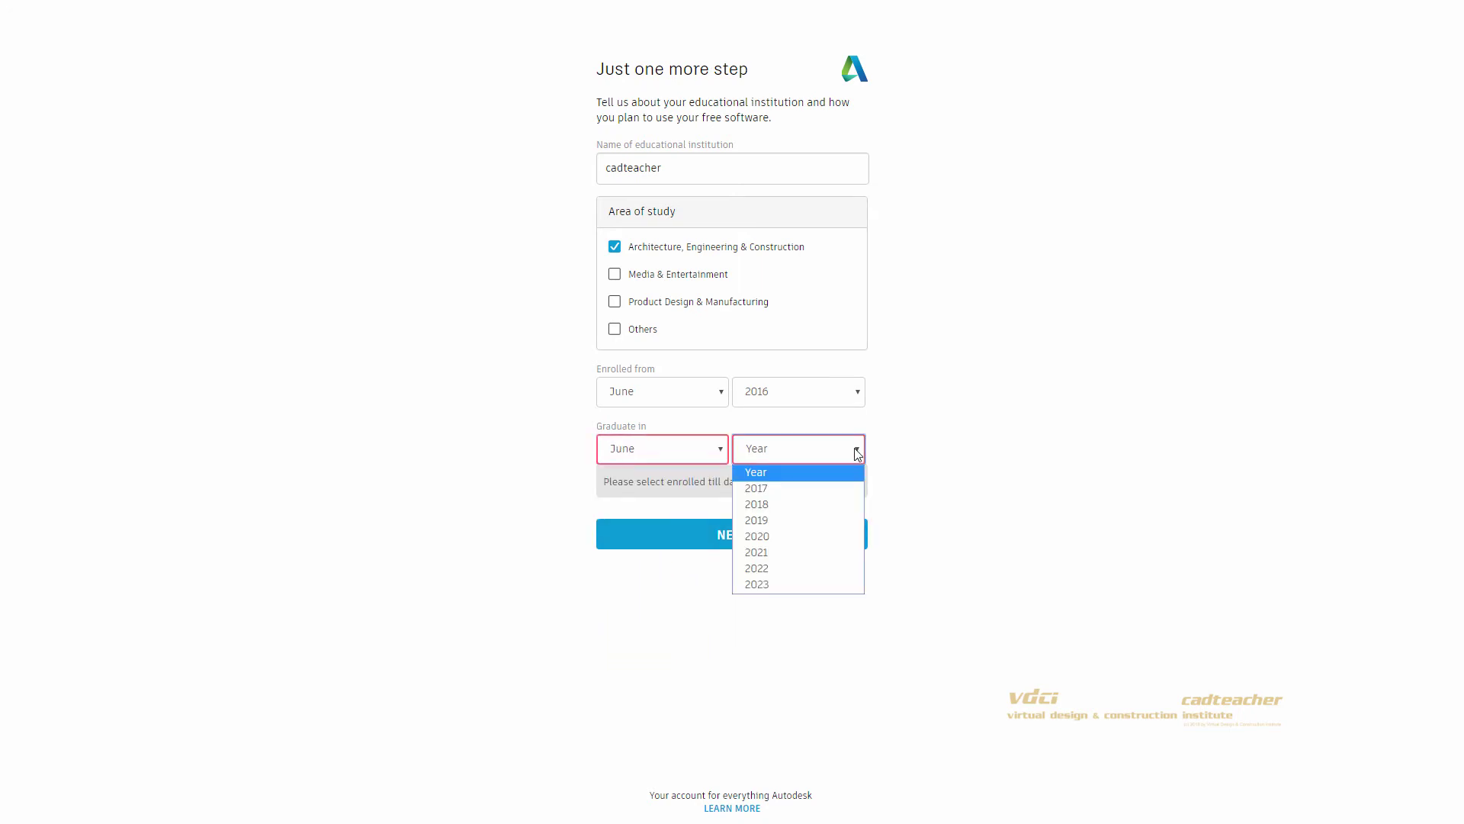
click(772, 486)
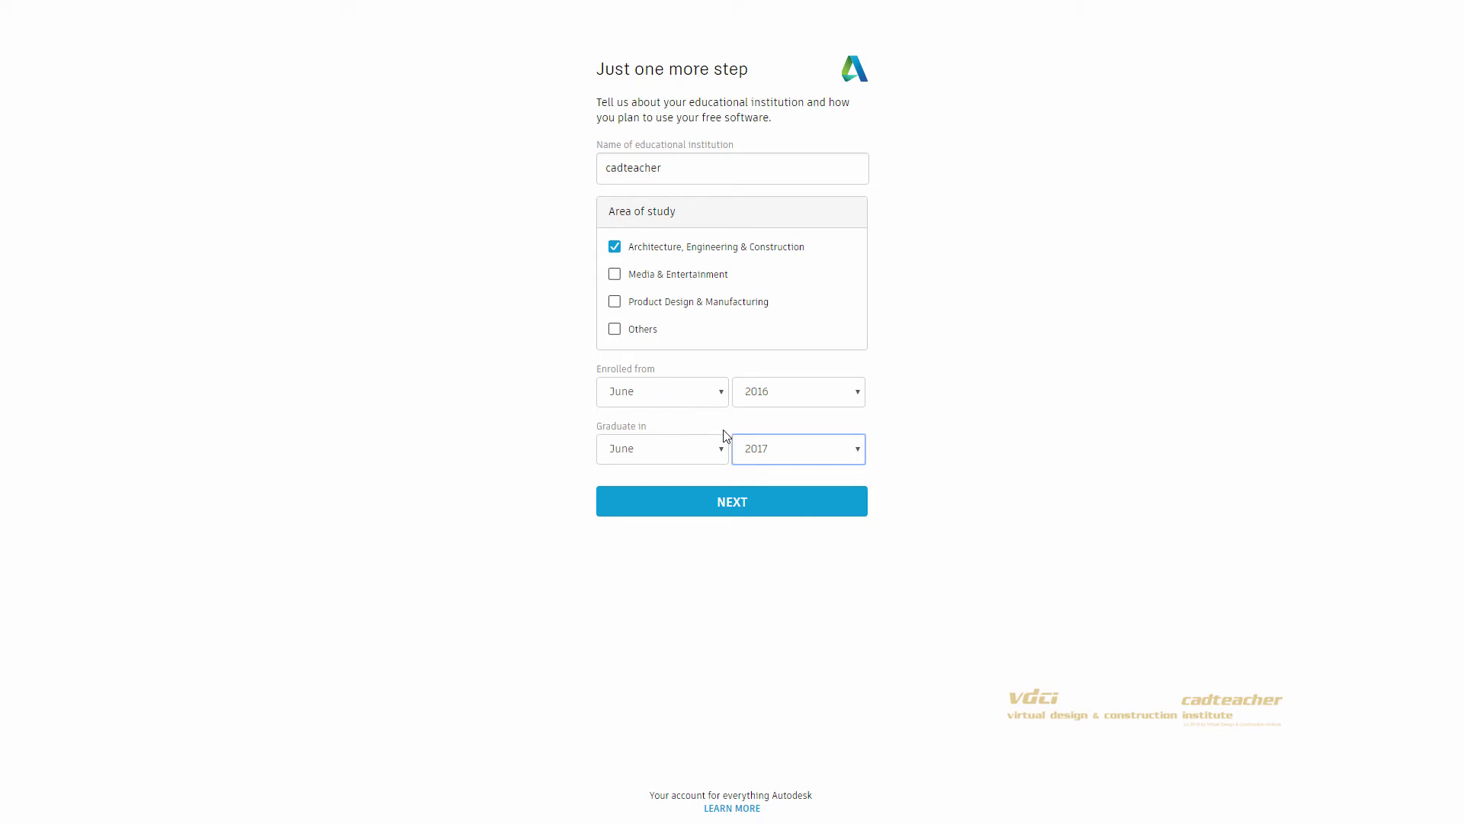
click(736, 510)
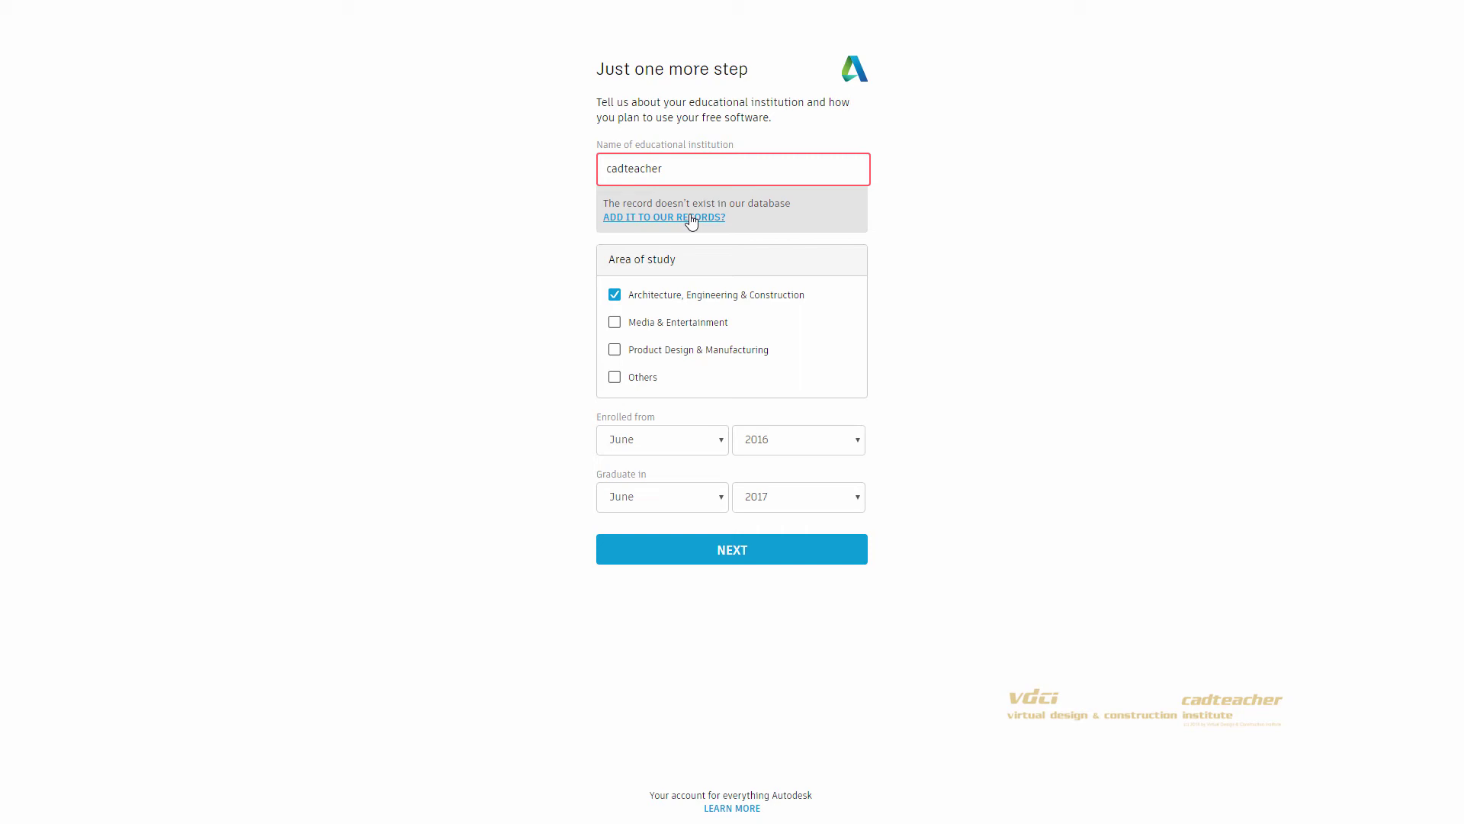
Step: Add 'cadteacher' as a new institution with city san diego and state ca
click(691, 218)
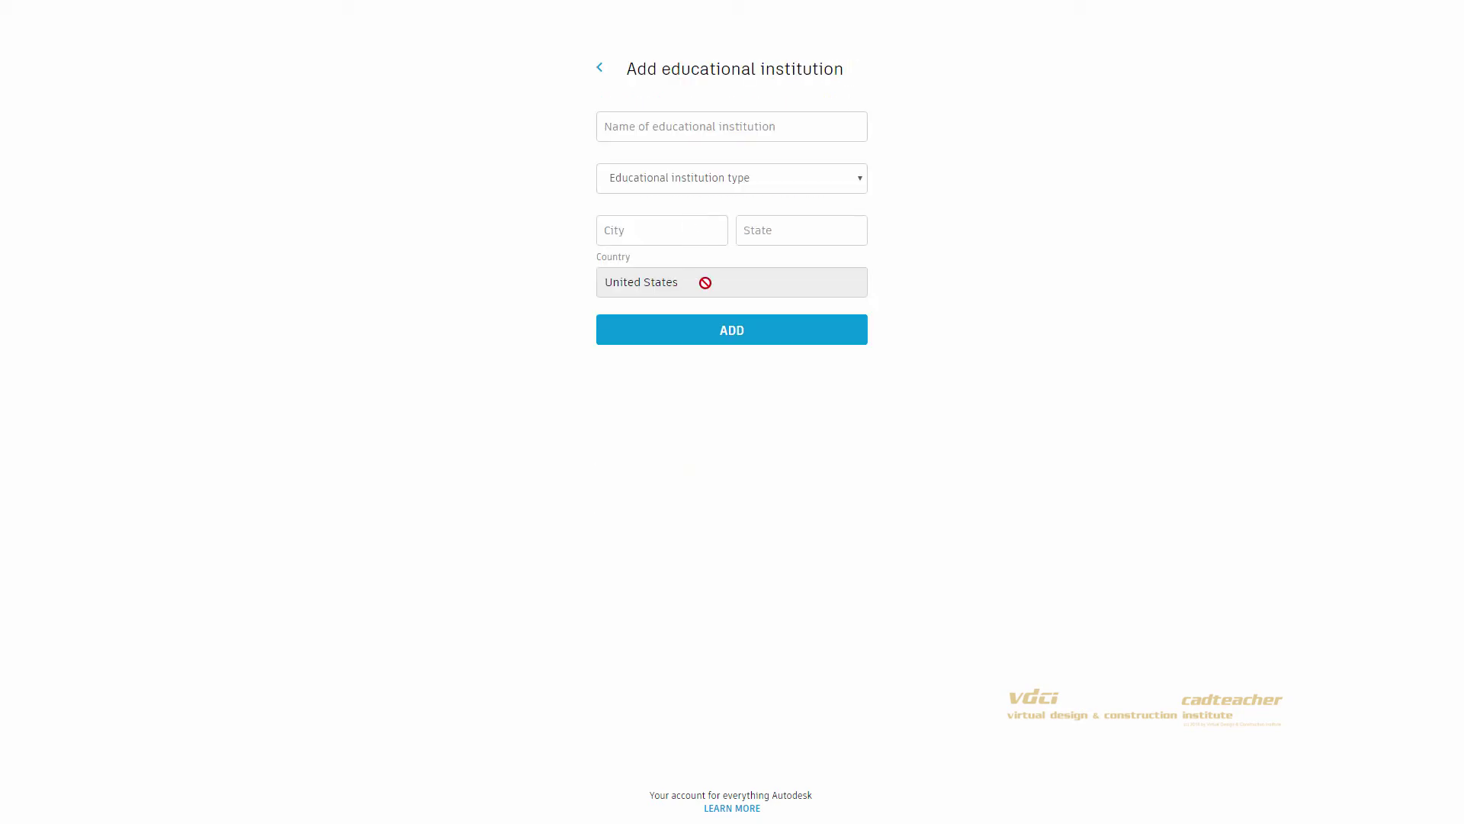
click(689, 125)
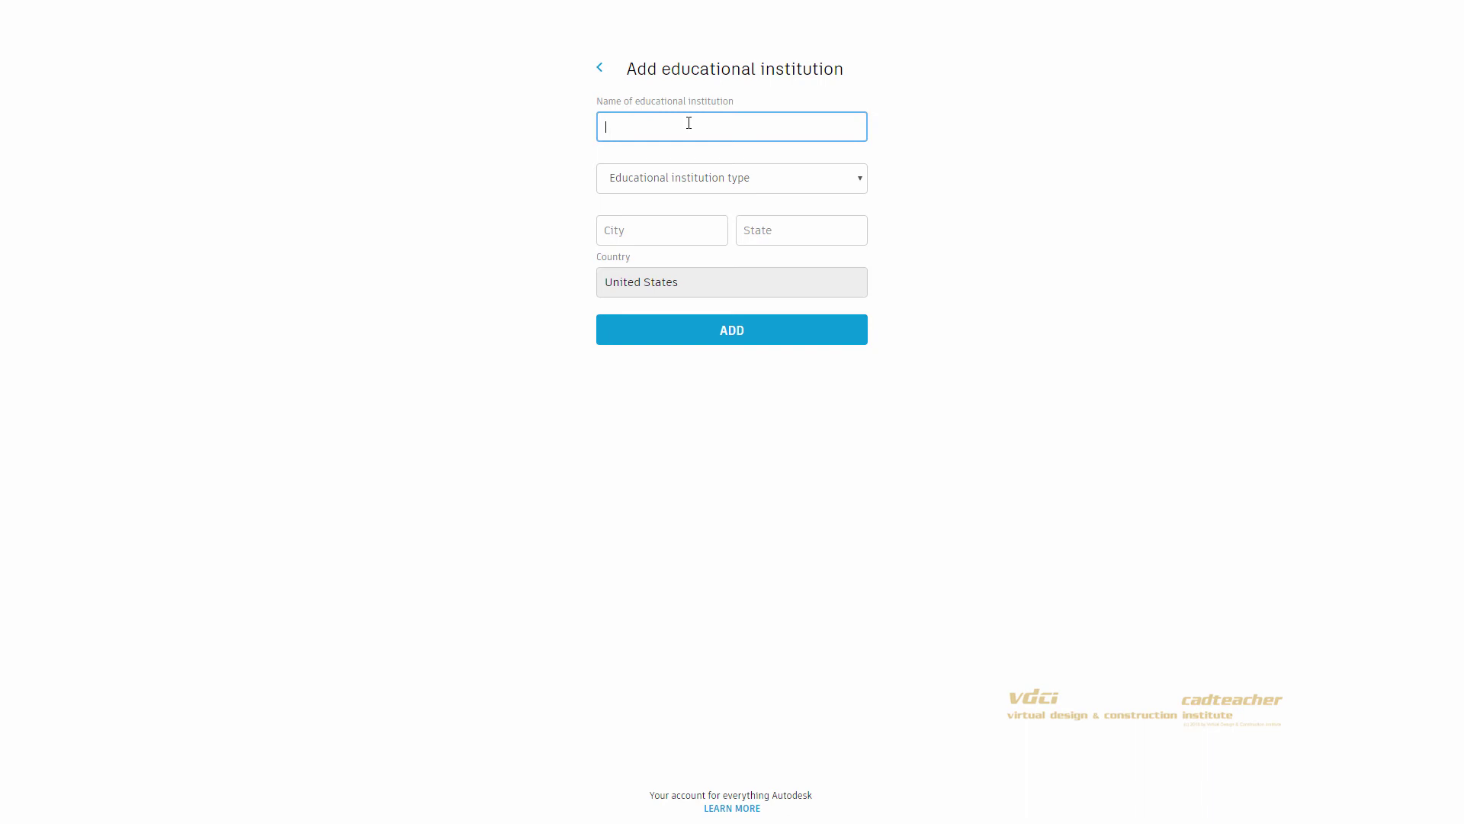
text(cadteacher)
click(810, 176)
click(811, 176)
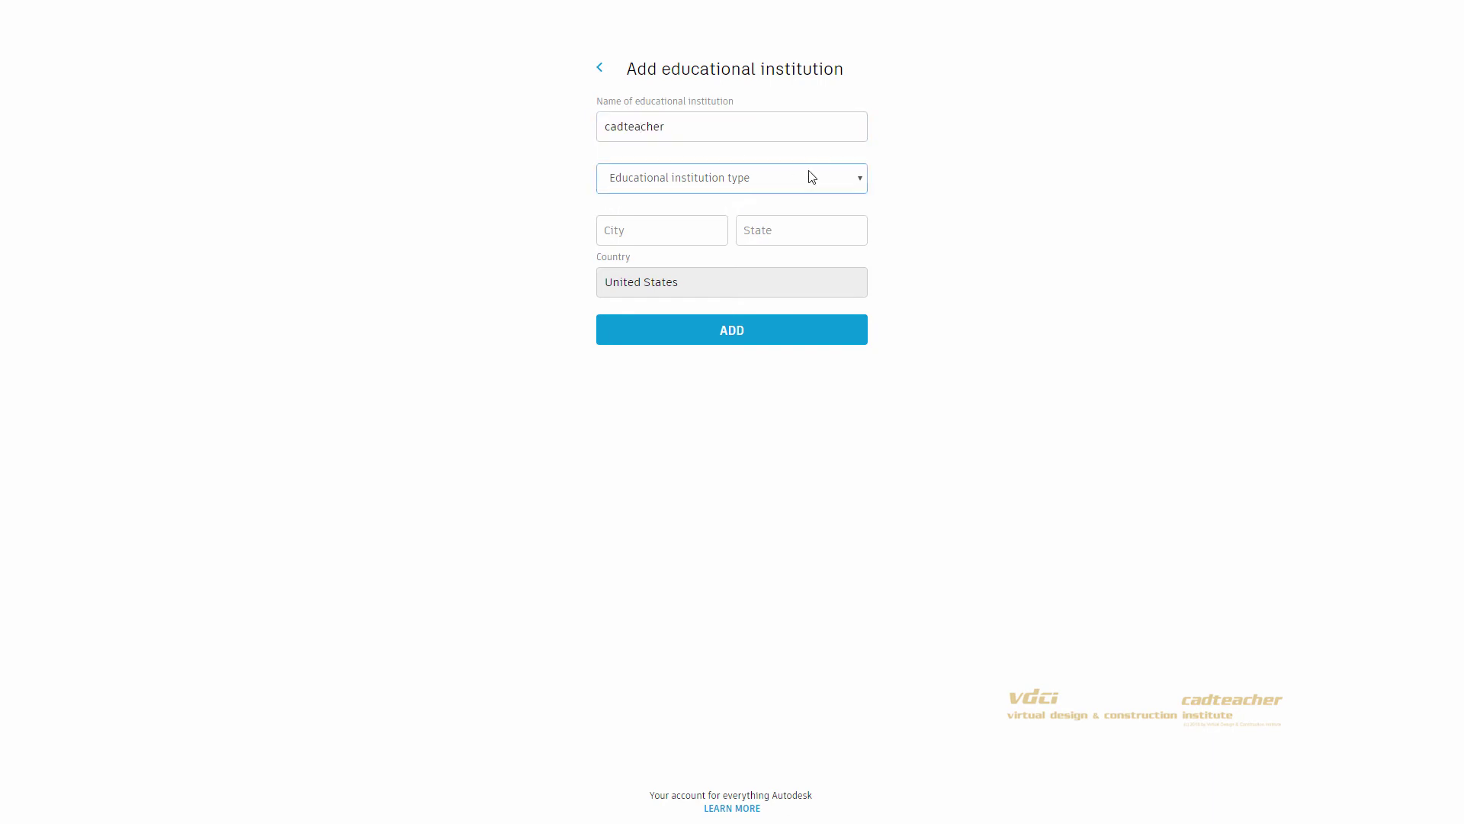
click(709, 228)
text(san)
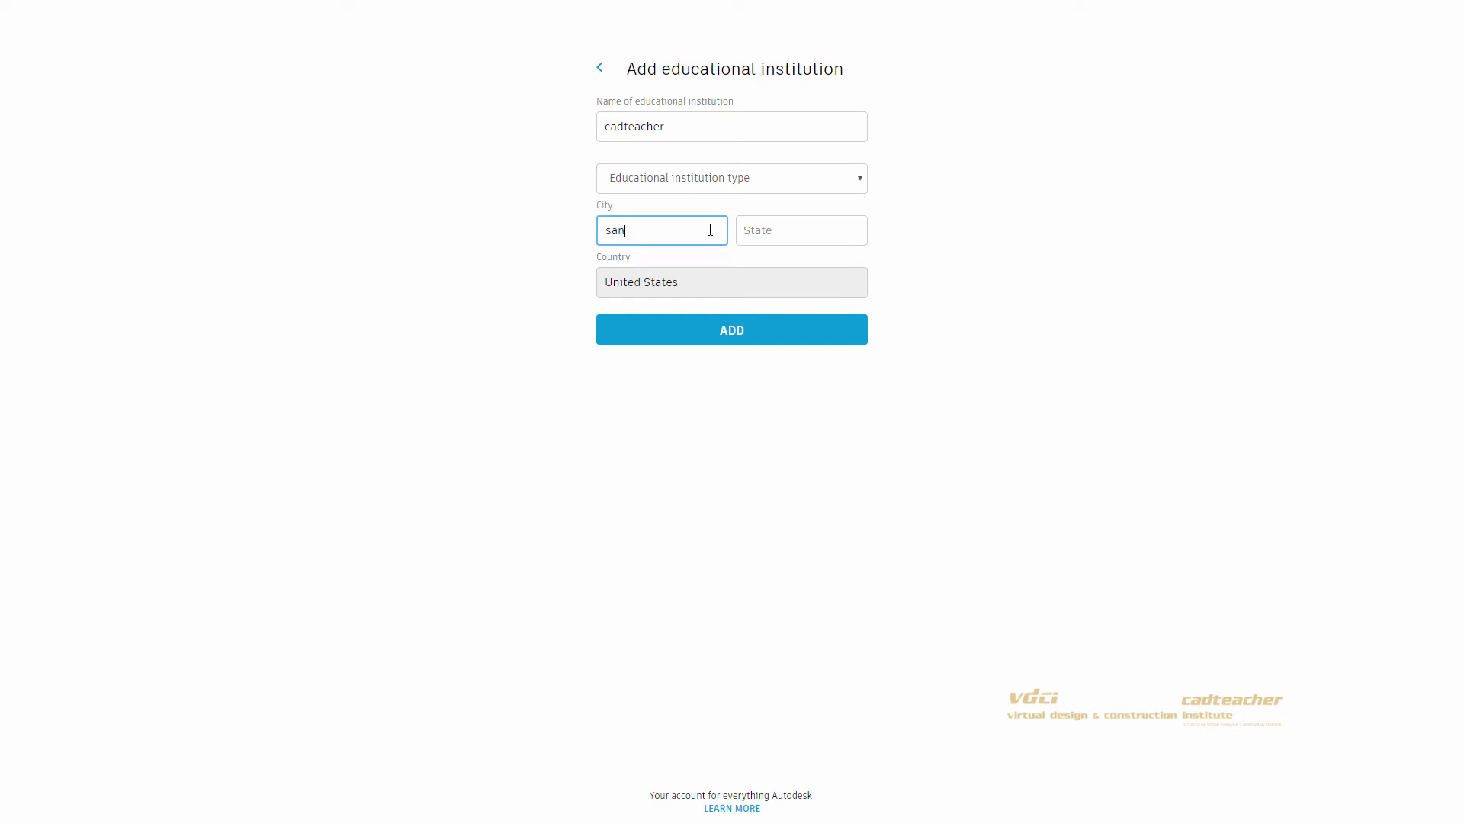
text( diego)
key(Tab)
text(ca)
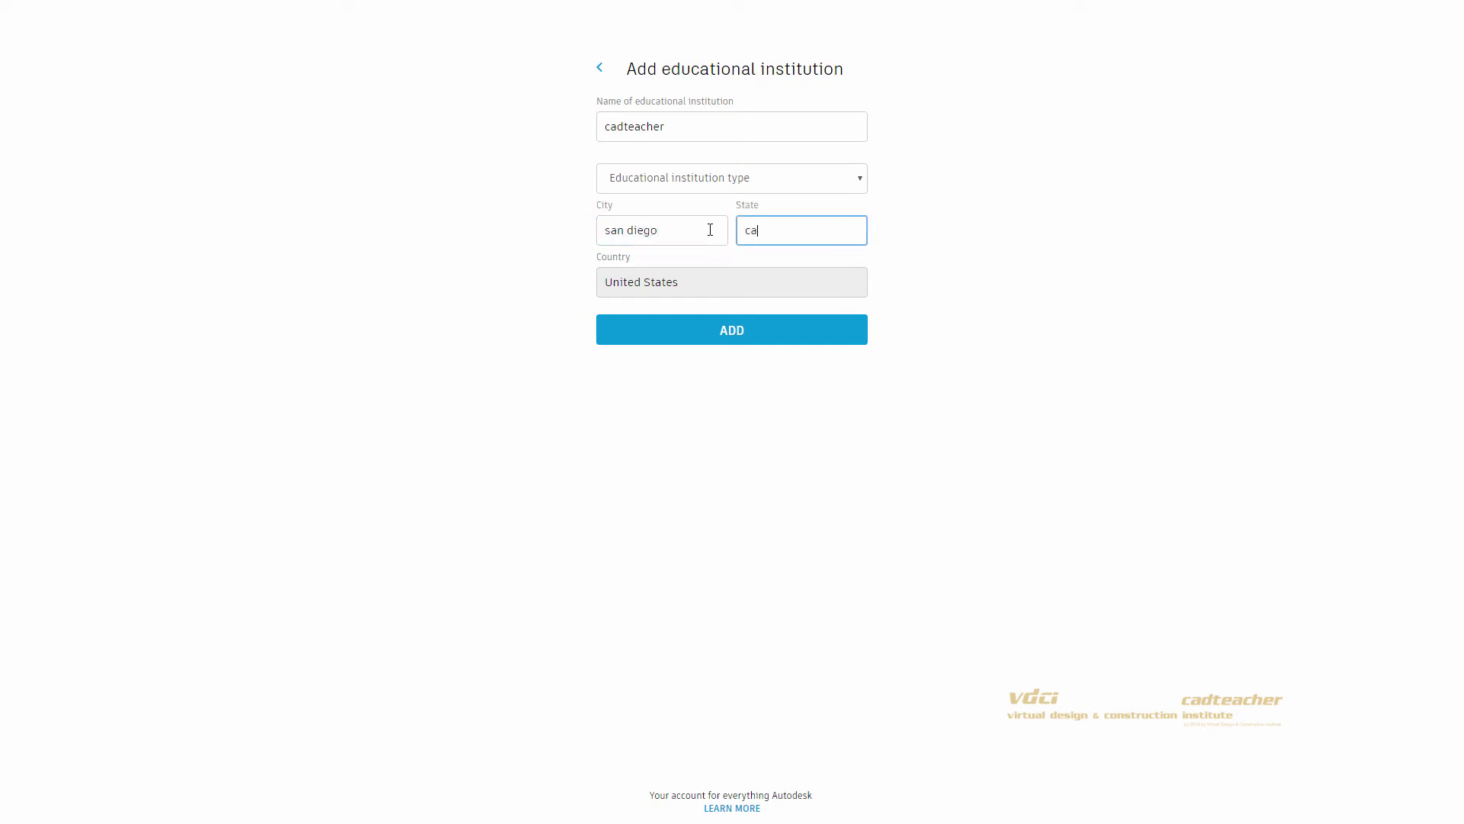
click(735, 330)
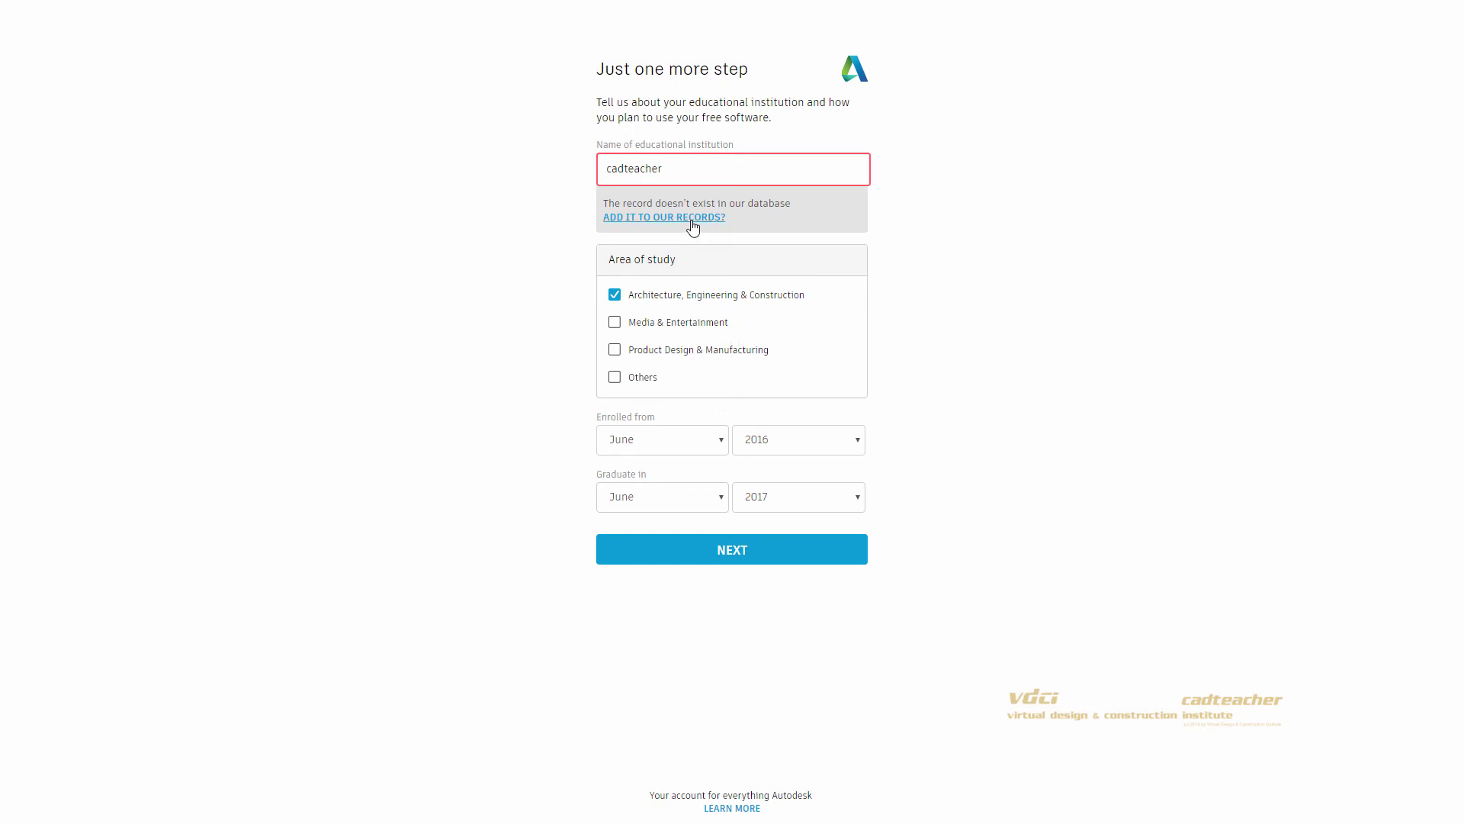
Step: Resubmit the new institution and submit the completed education profile
click(693, 219)
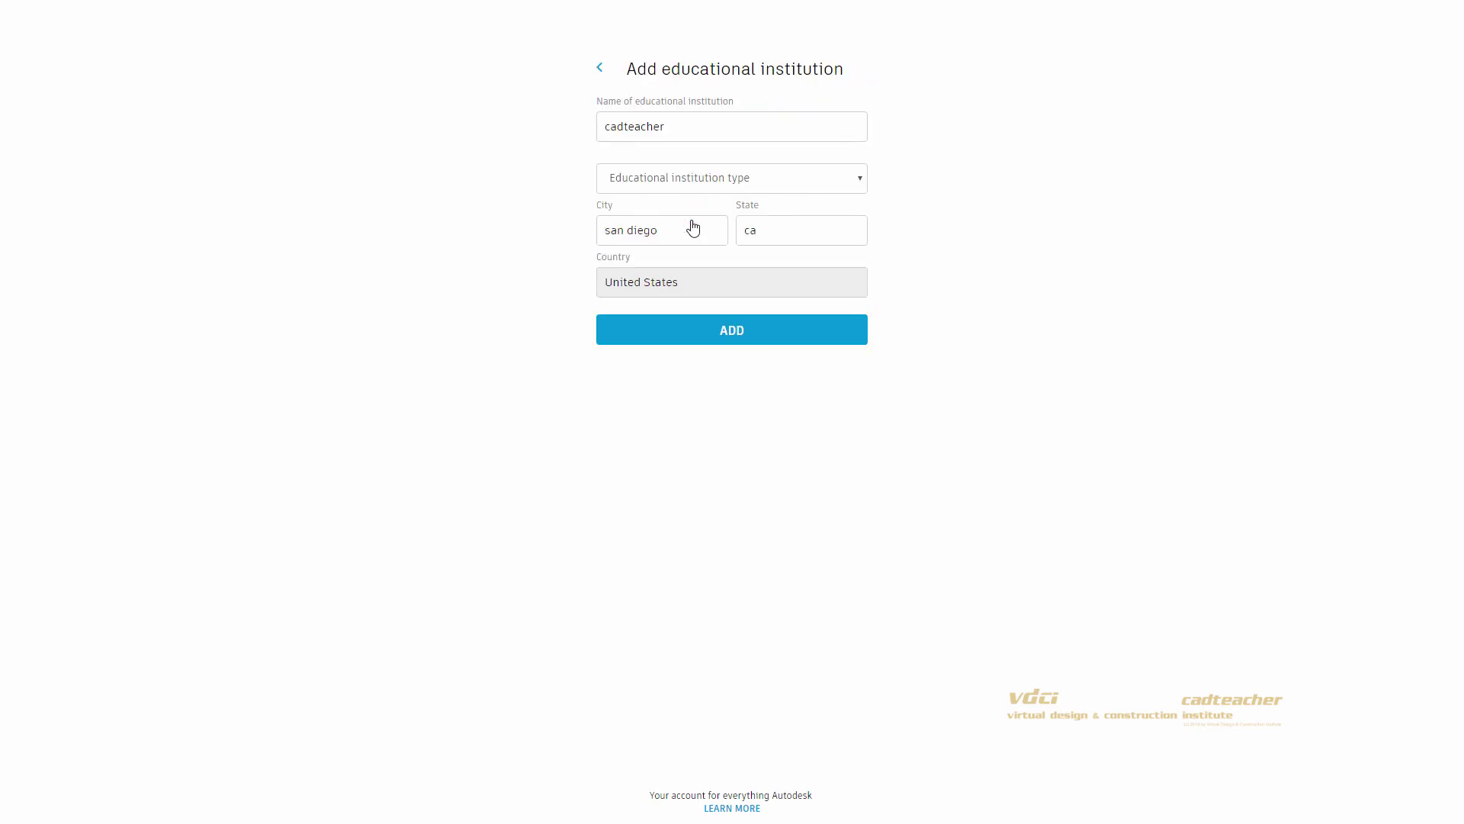
click(732, 335)
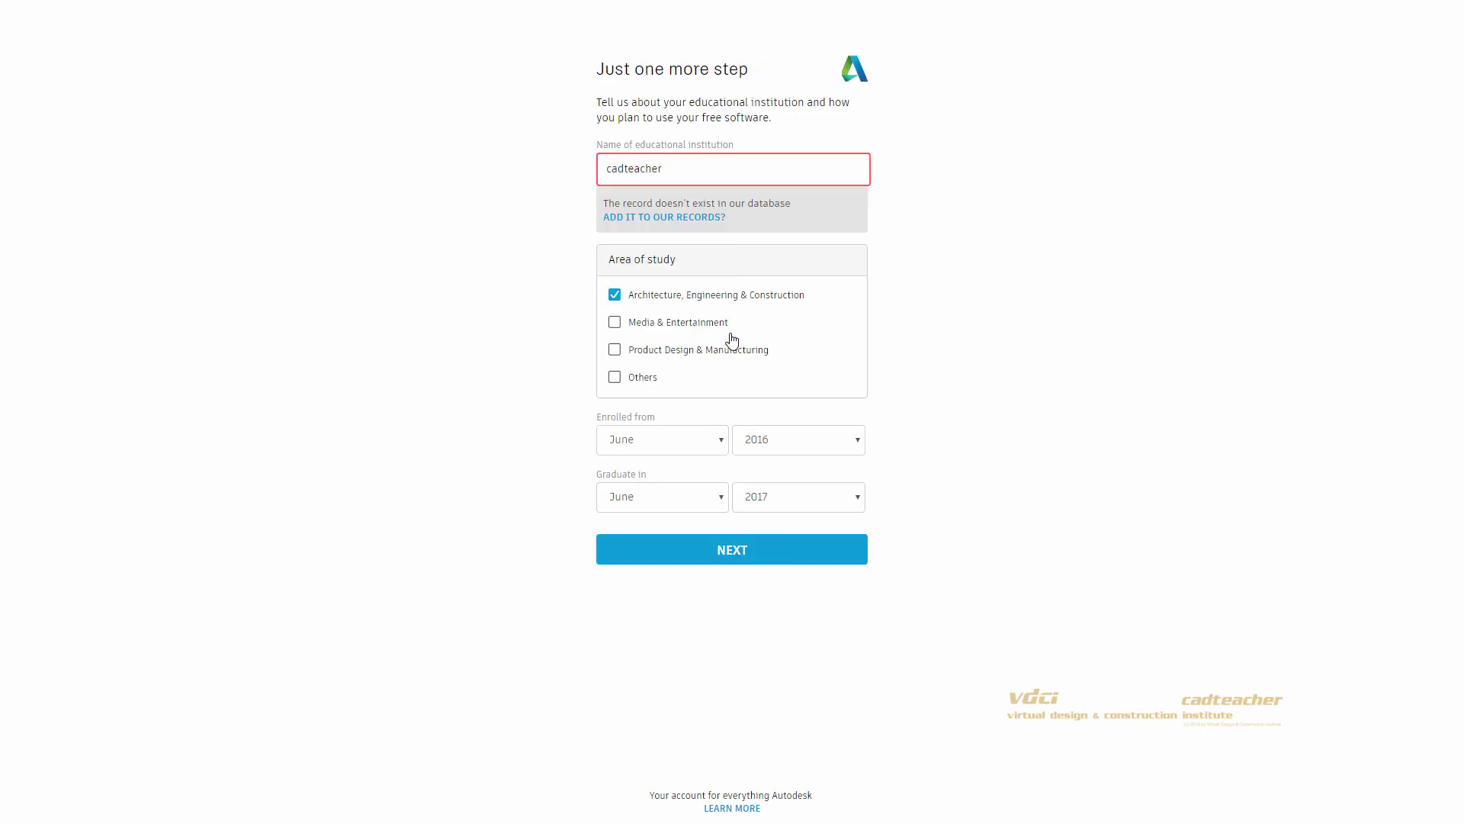
click(738, 559)
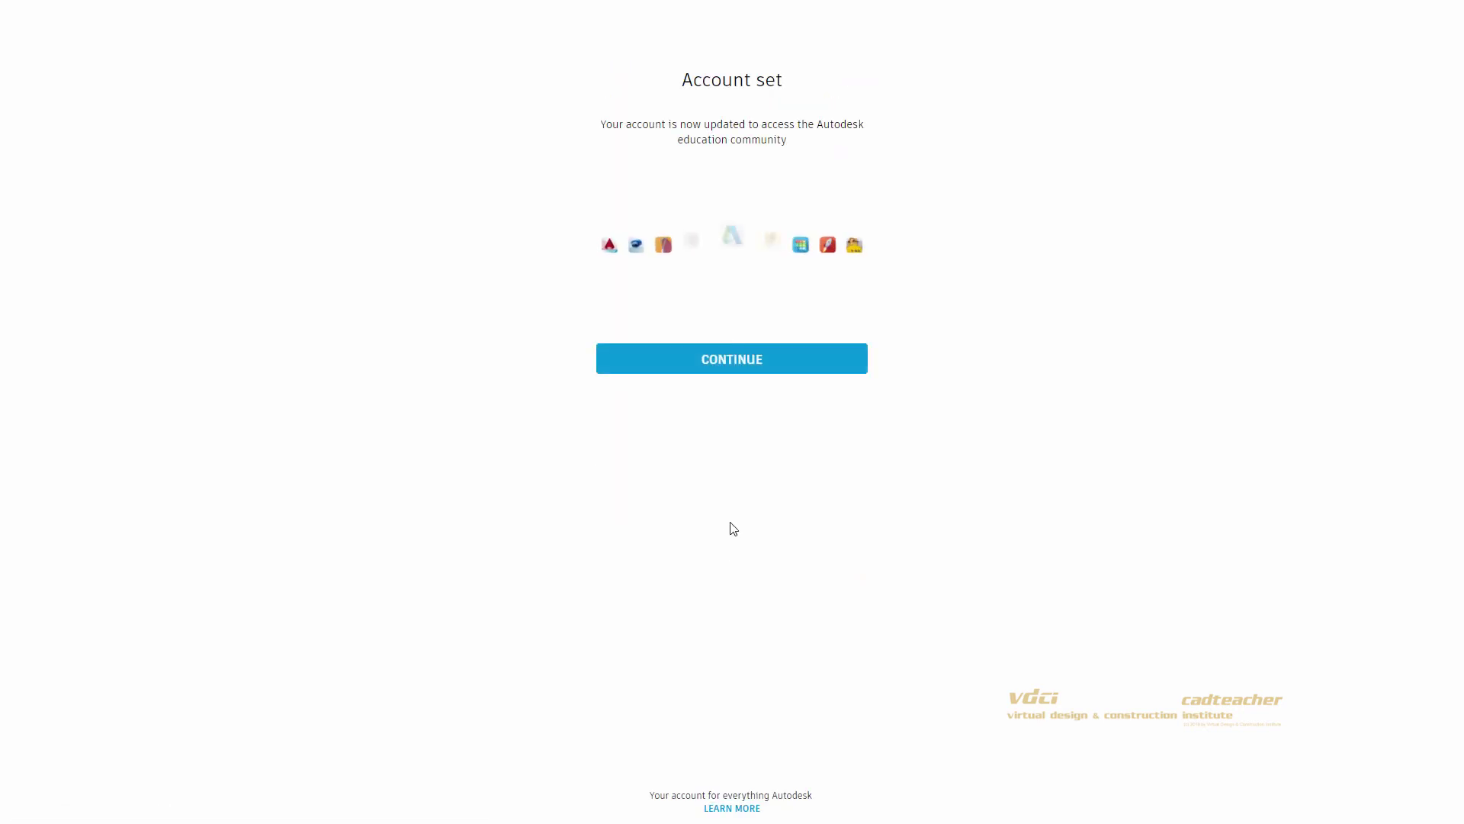
Step: Sign in to Autodesk with the account e-mail address and password
click(732, 366)
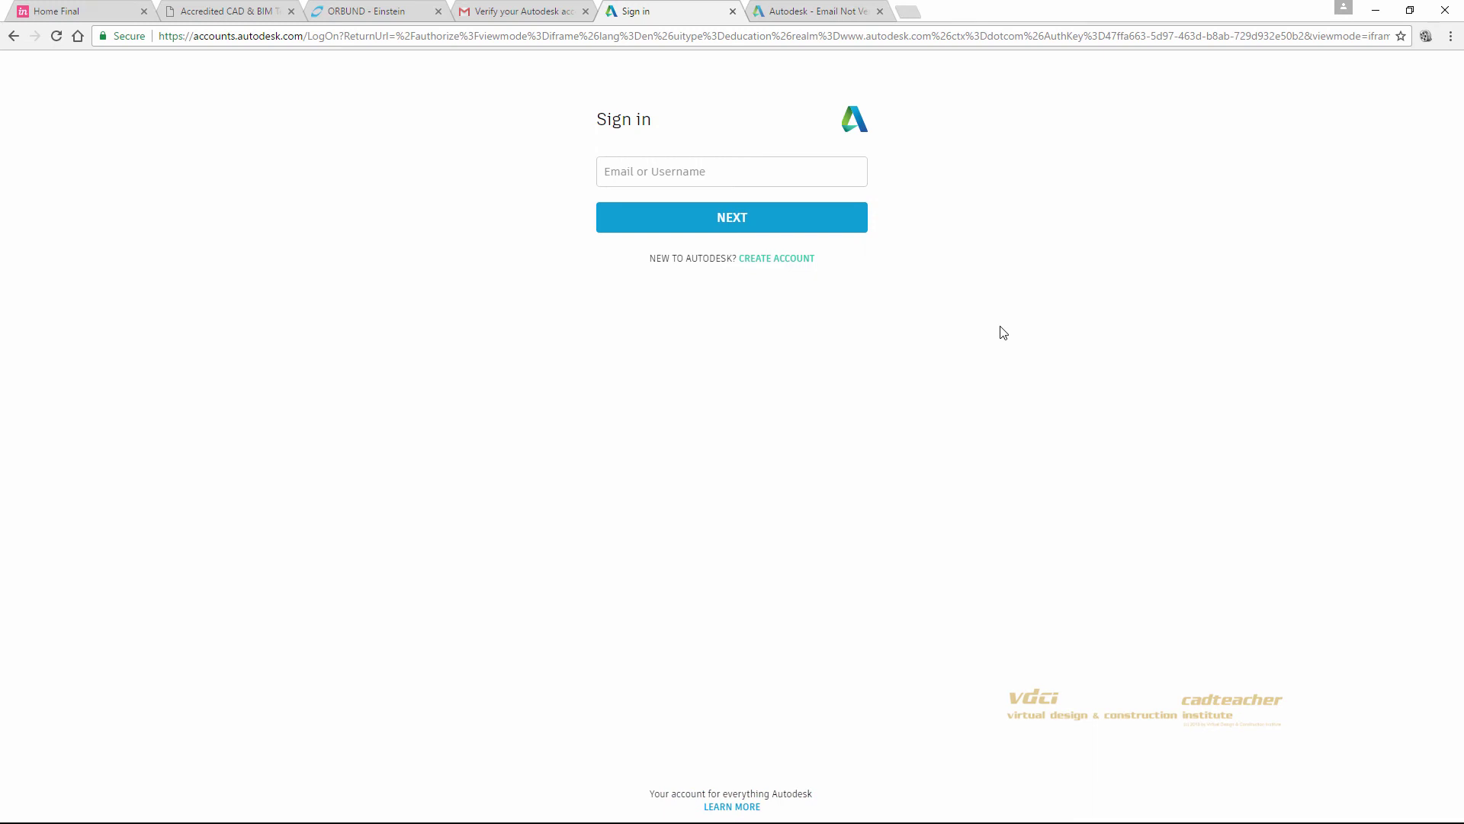
click(668, 175)
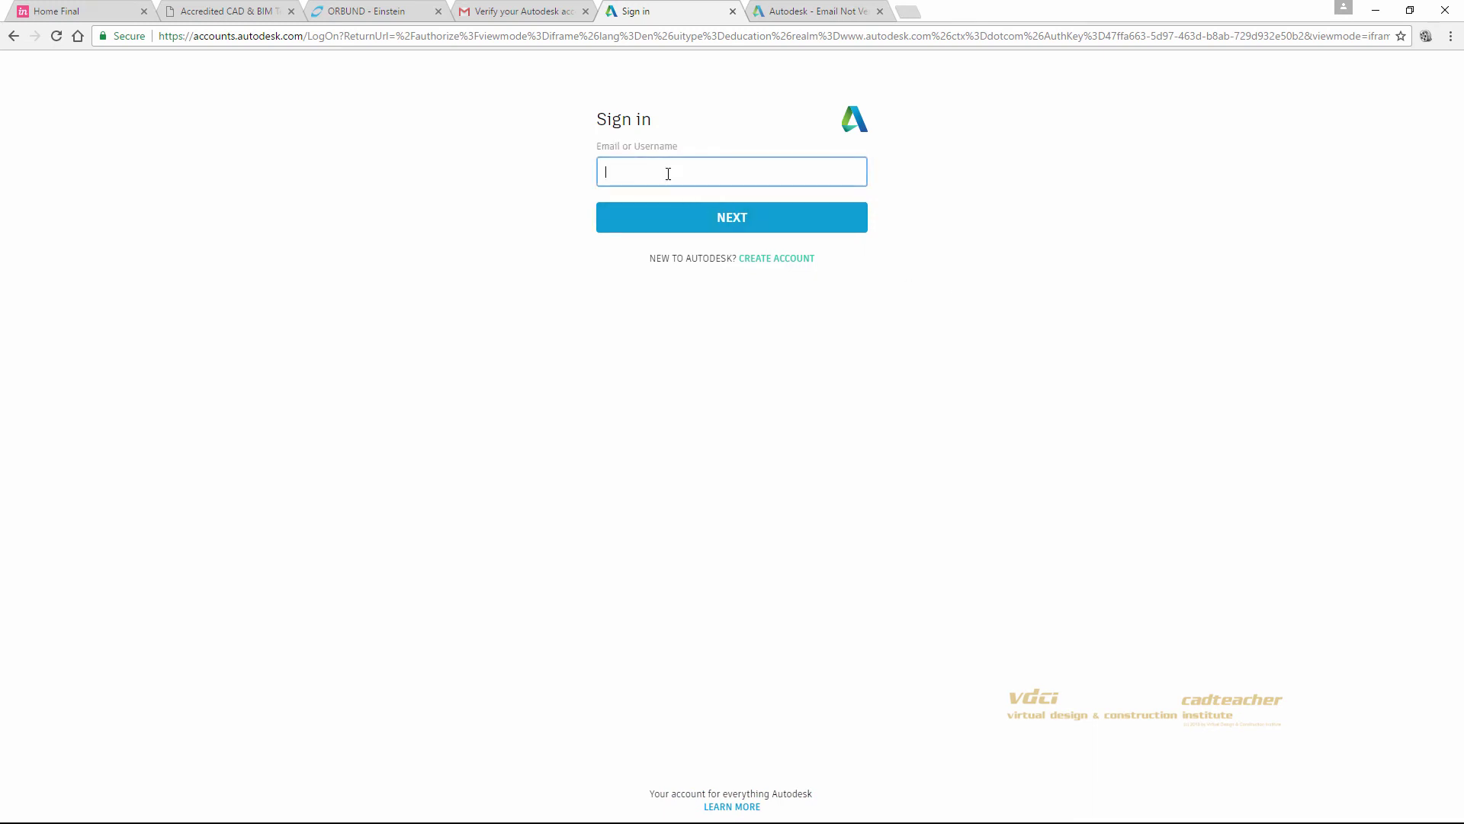
key(ctrl+v)
click(729, 222)
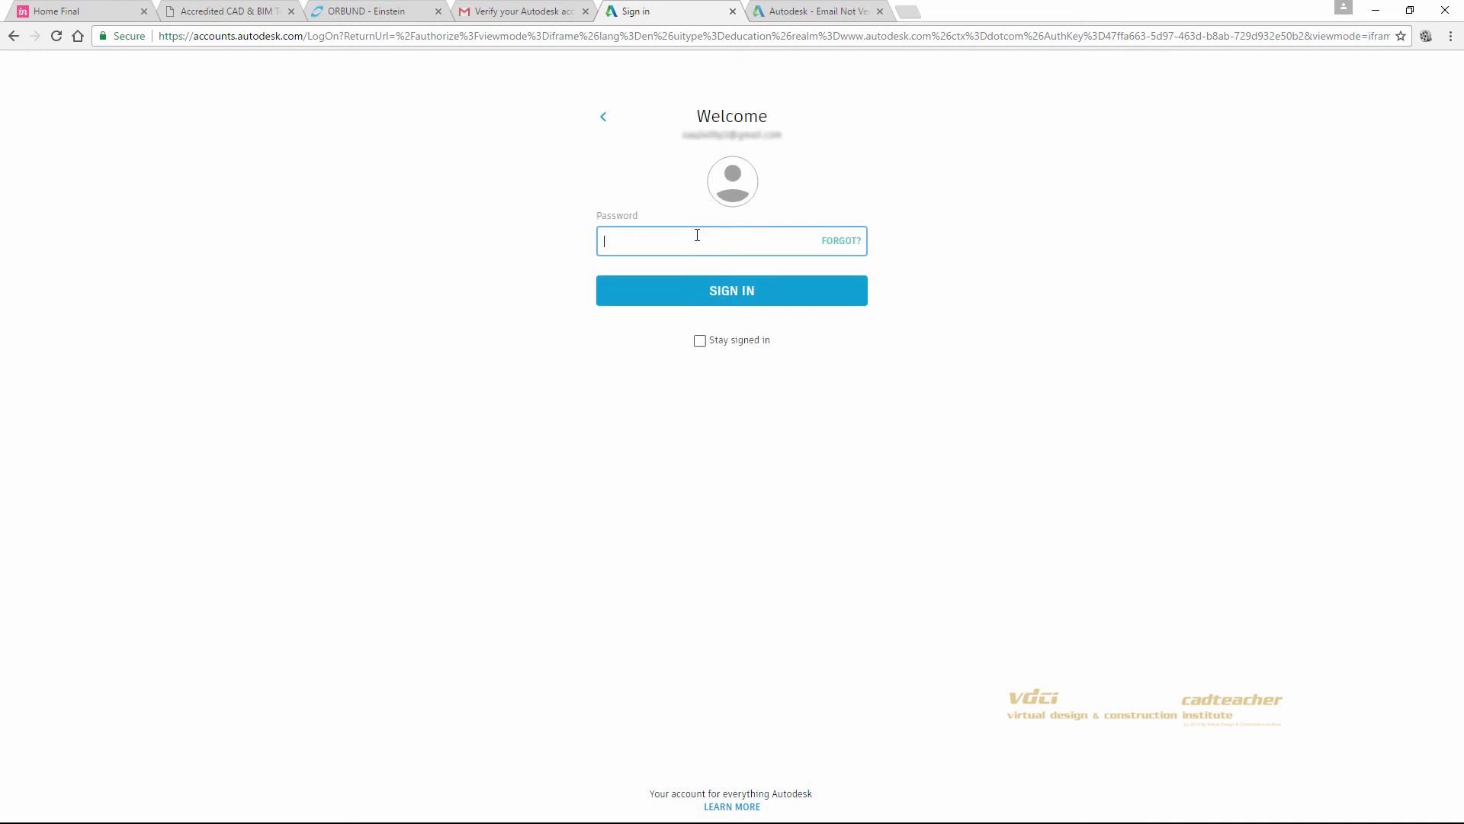
text(••••••••)
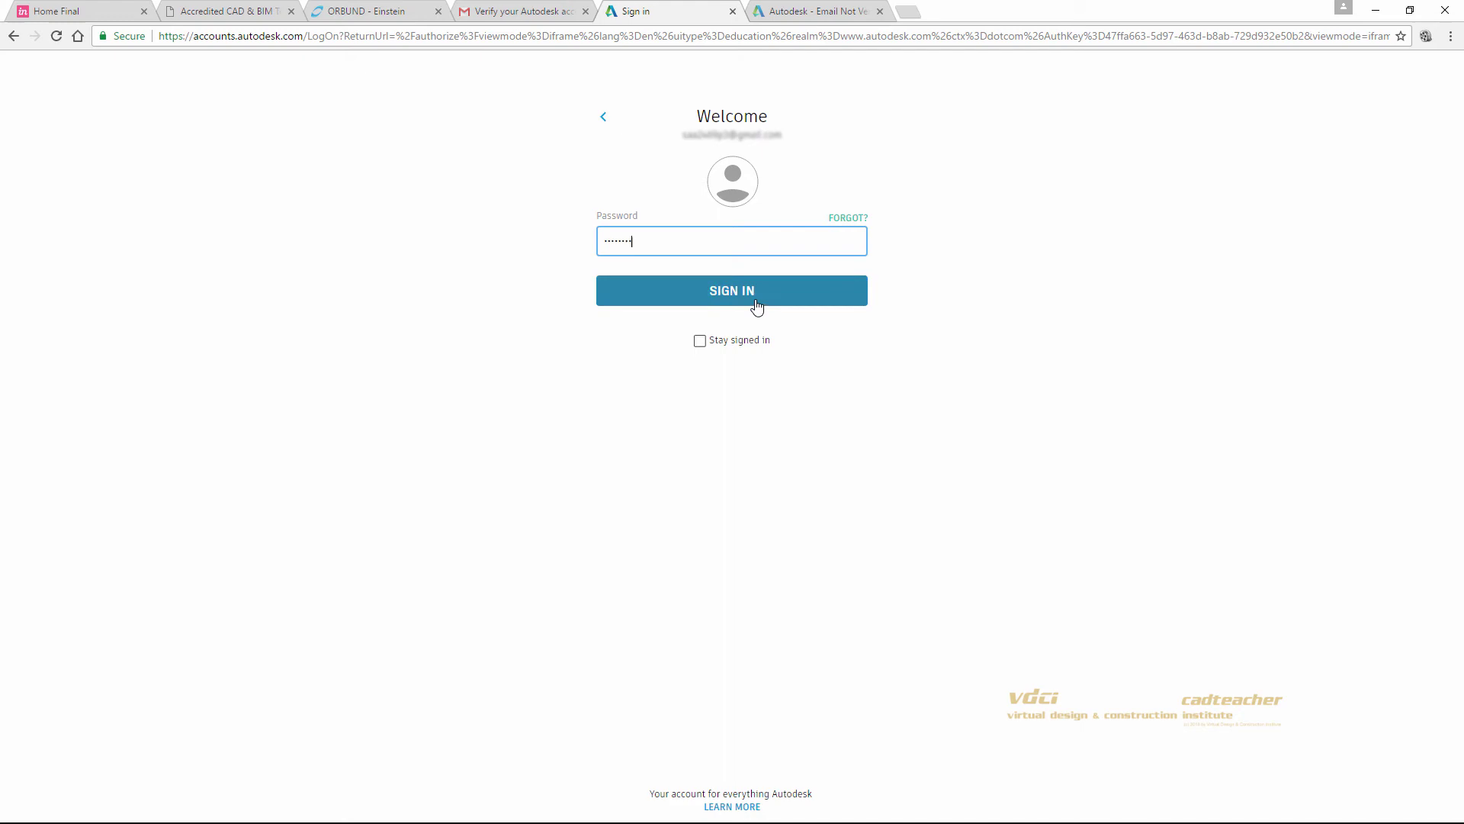
click(753, 302)
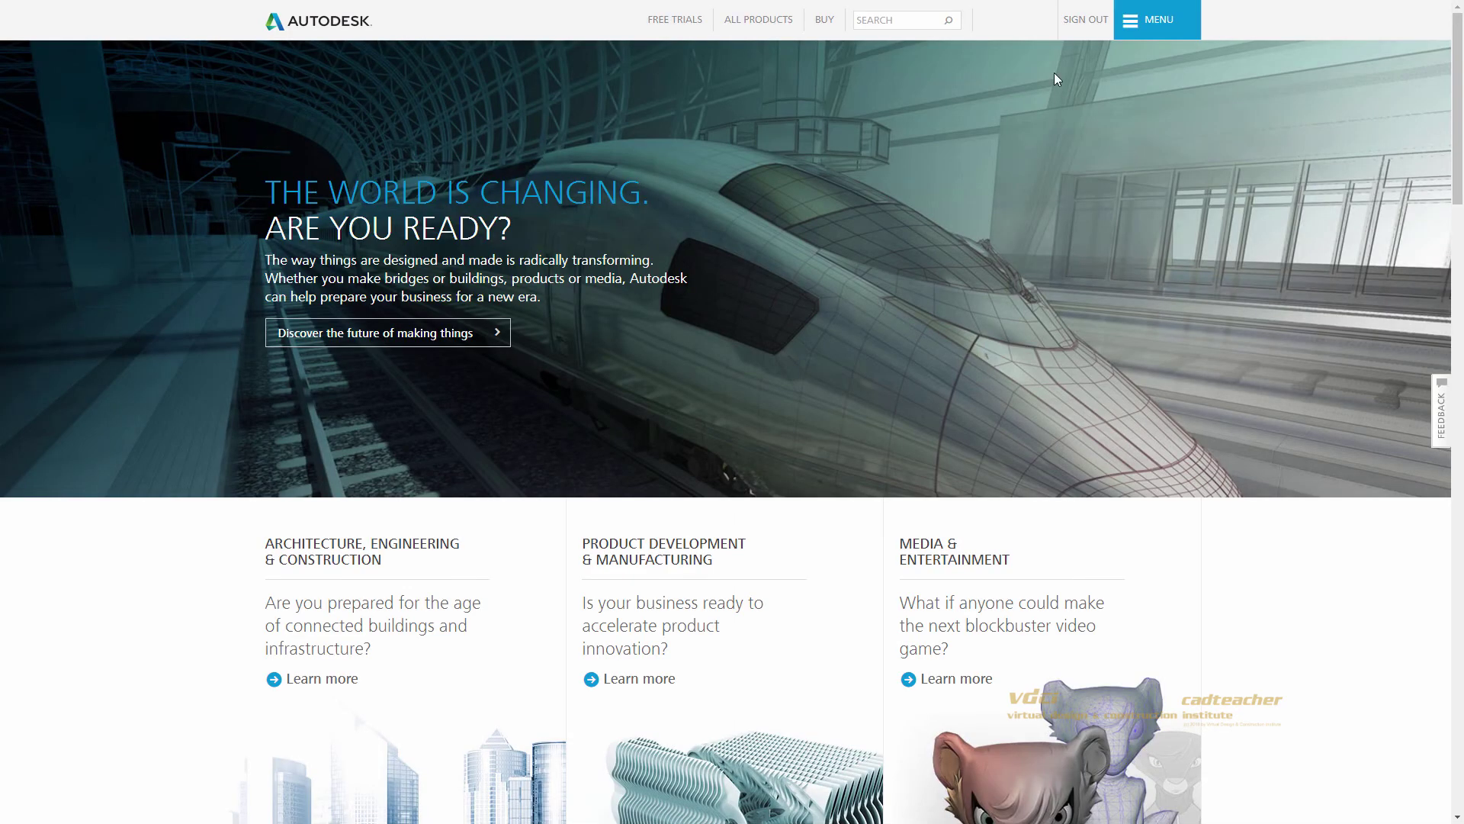
Step: Go through Menu > Downloads > Free student software to the AutoCAD education page
click(1024, 31)
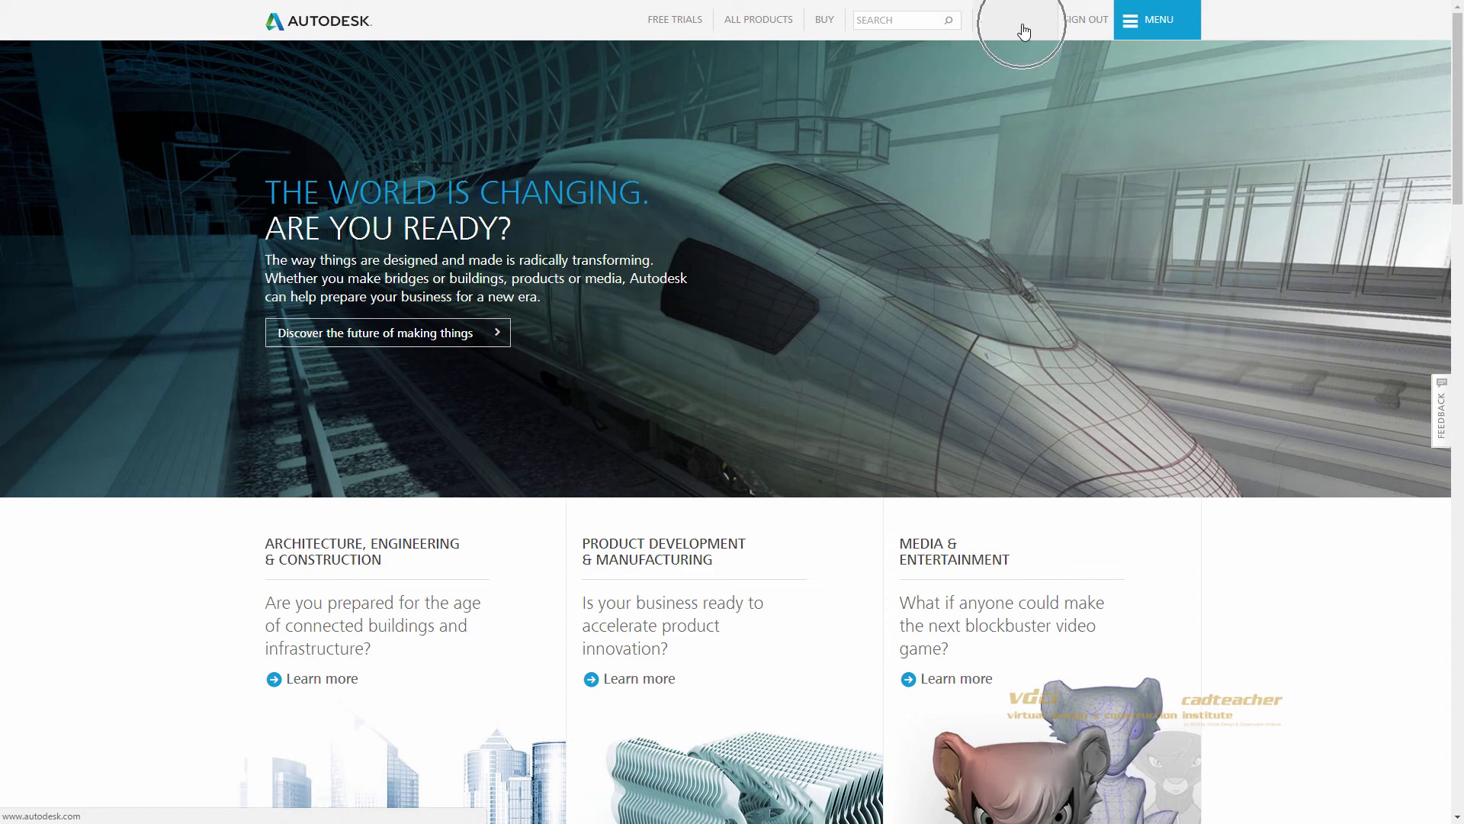
click(1130, 29)
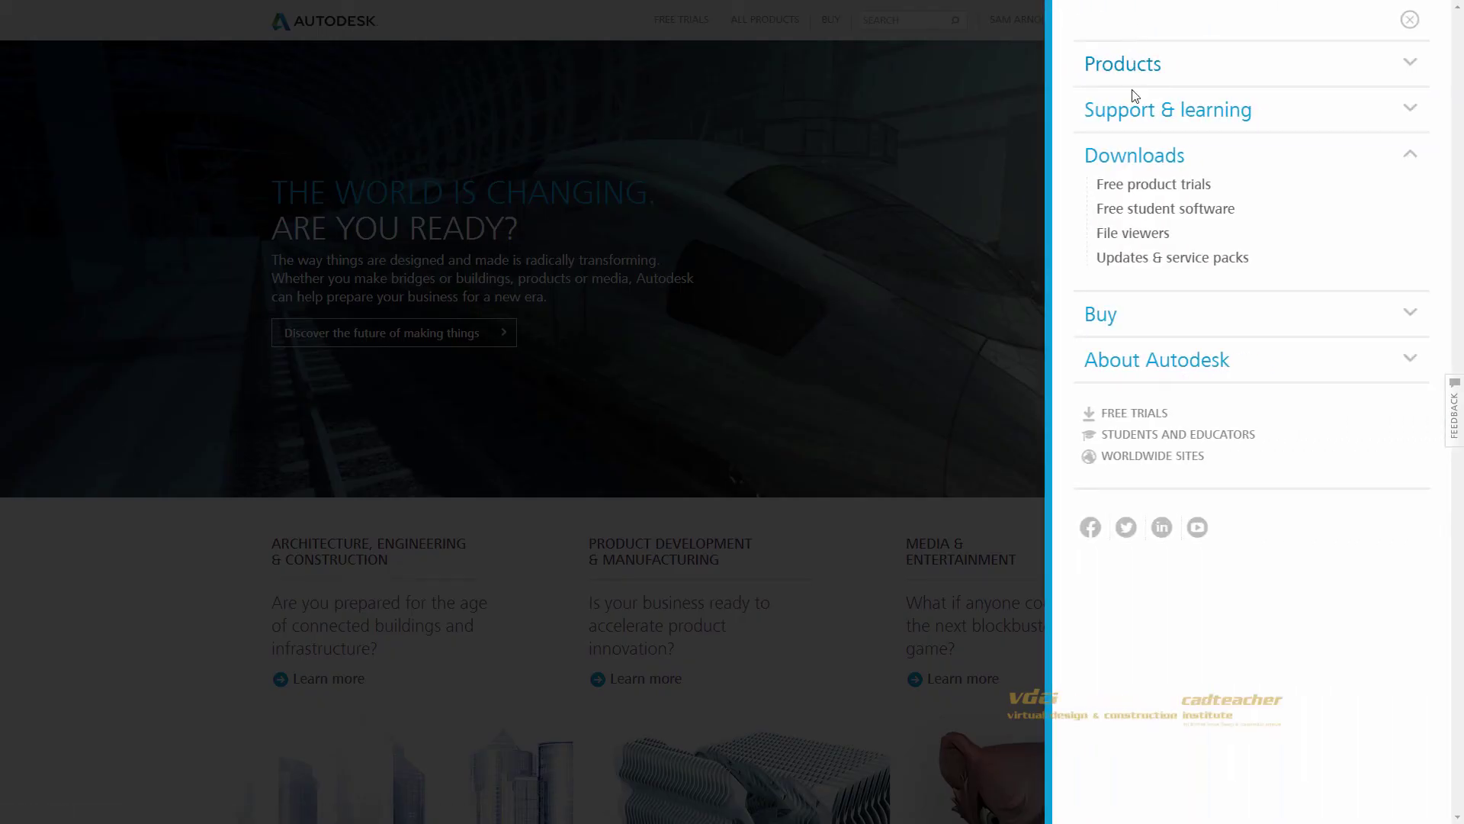
click(1131, 210)
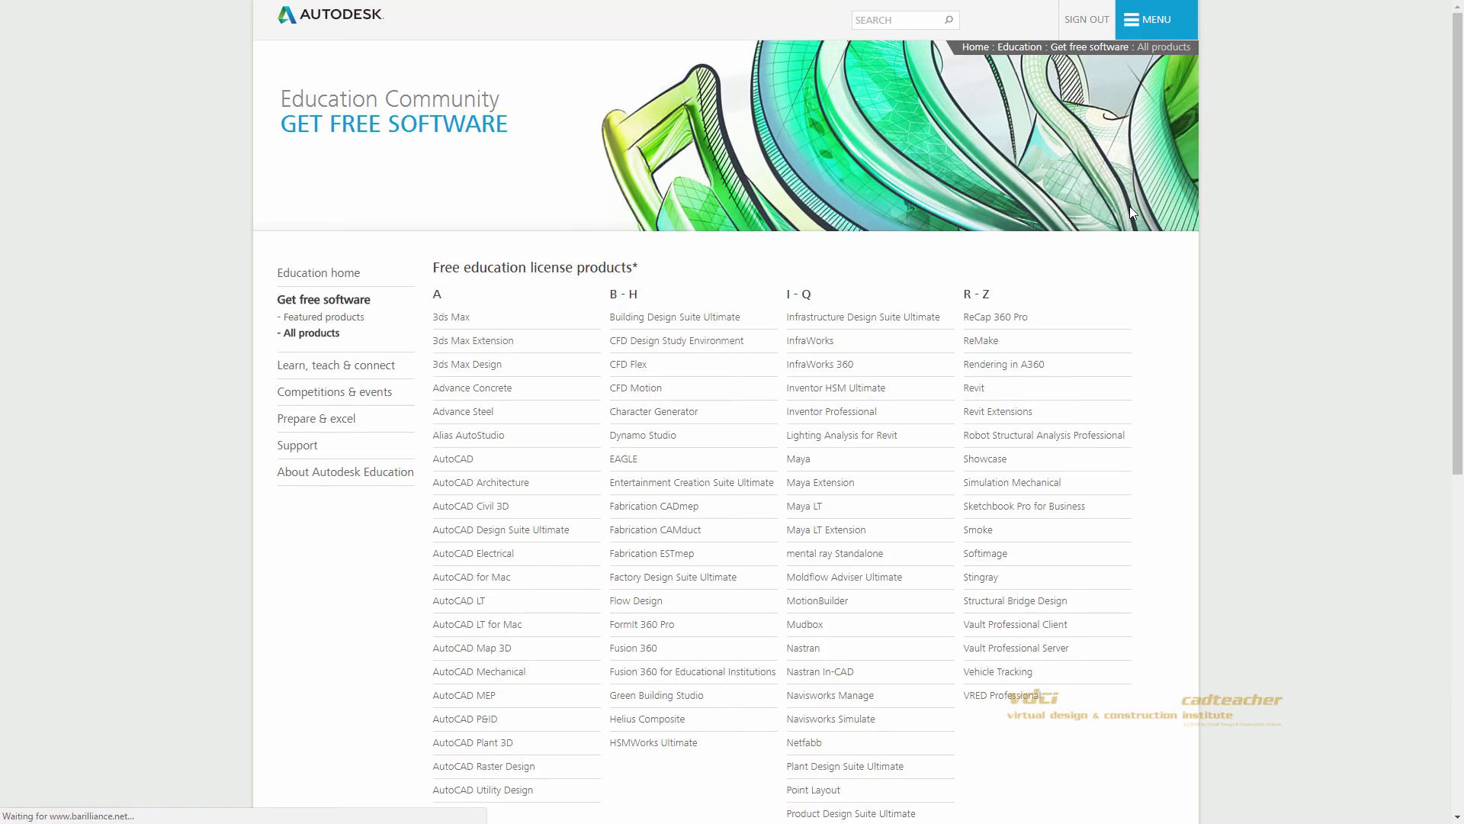
click(458, 460)
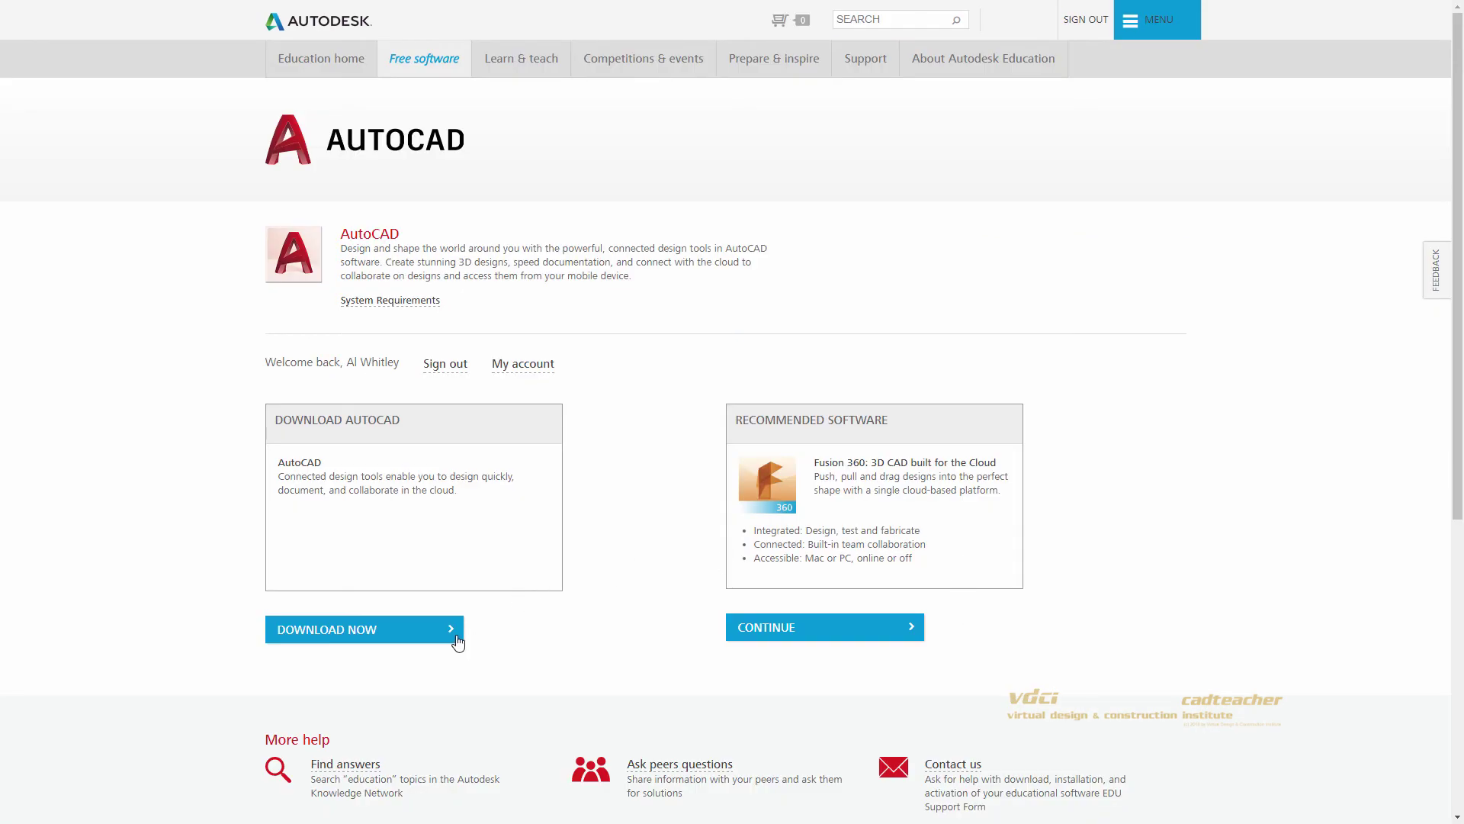
Step: Bring up the AutoCAD Download Now options
click(457, 642)
click(455, 641)
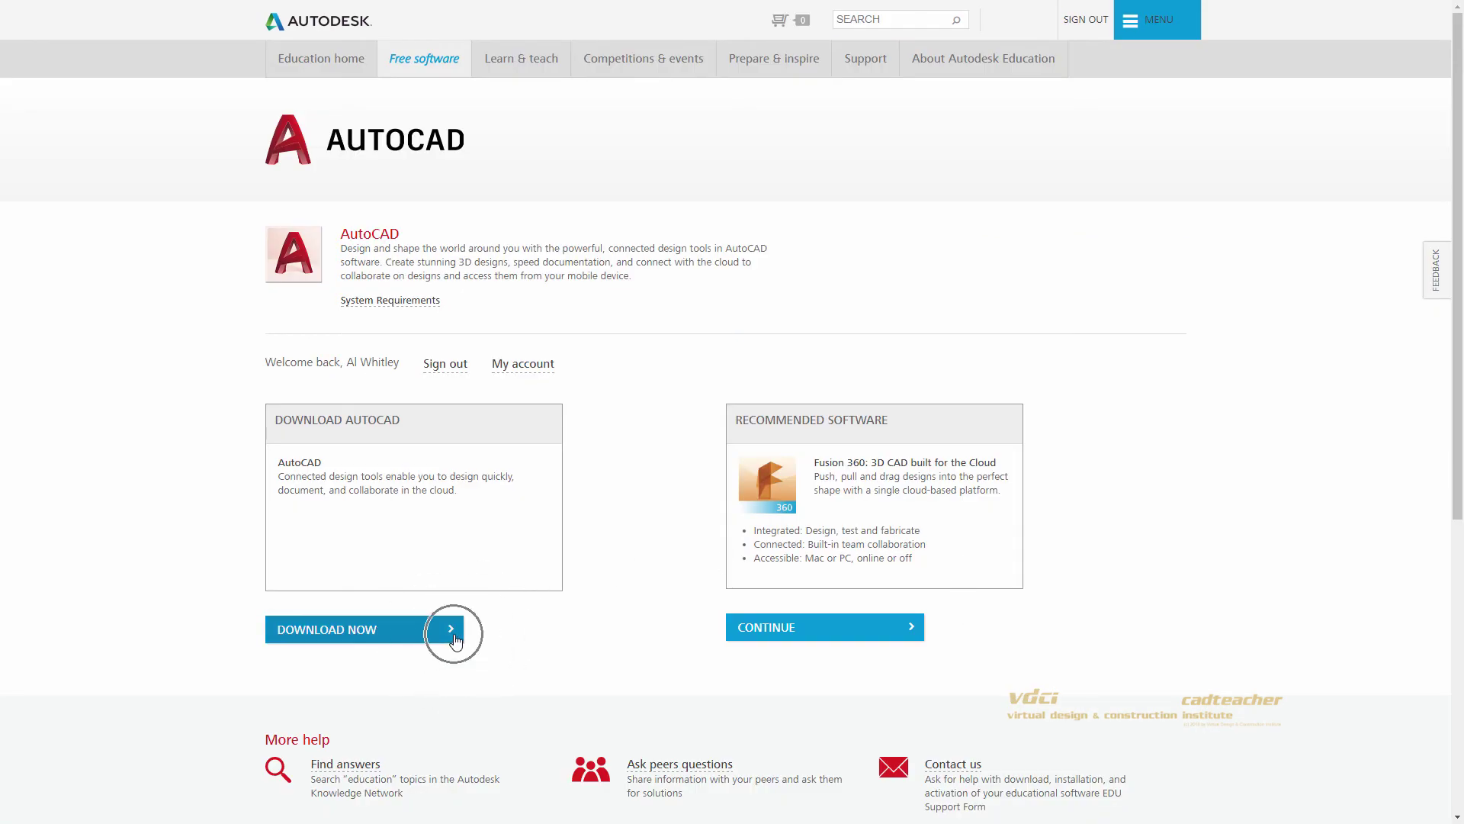
click(455, 640)
click(455, 639)
click(455, 641)
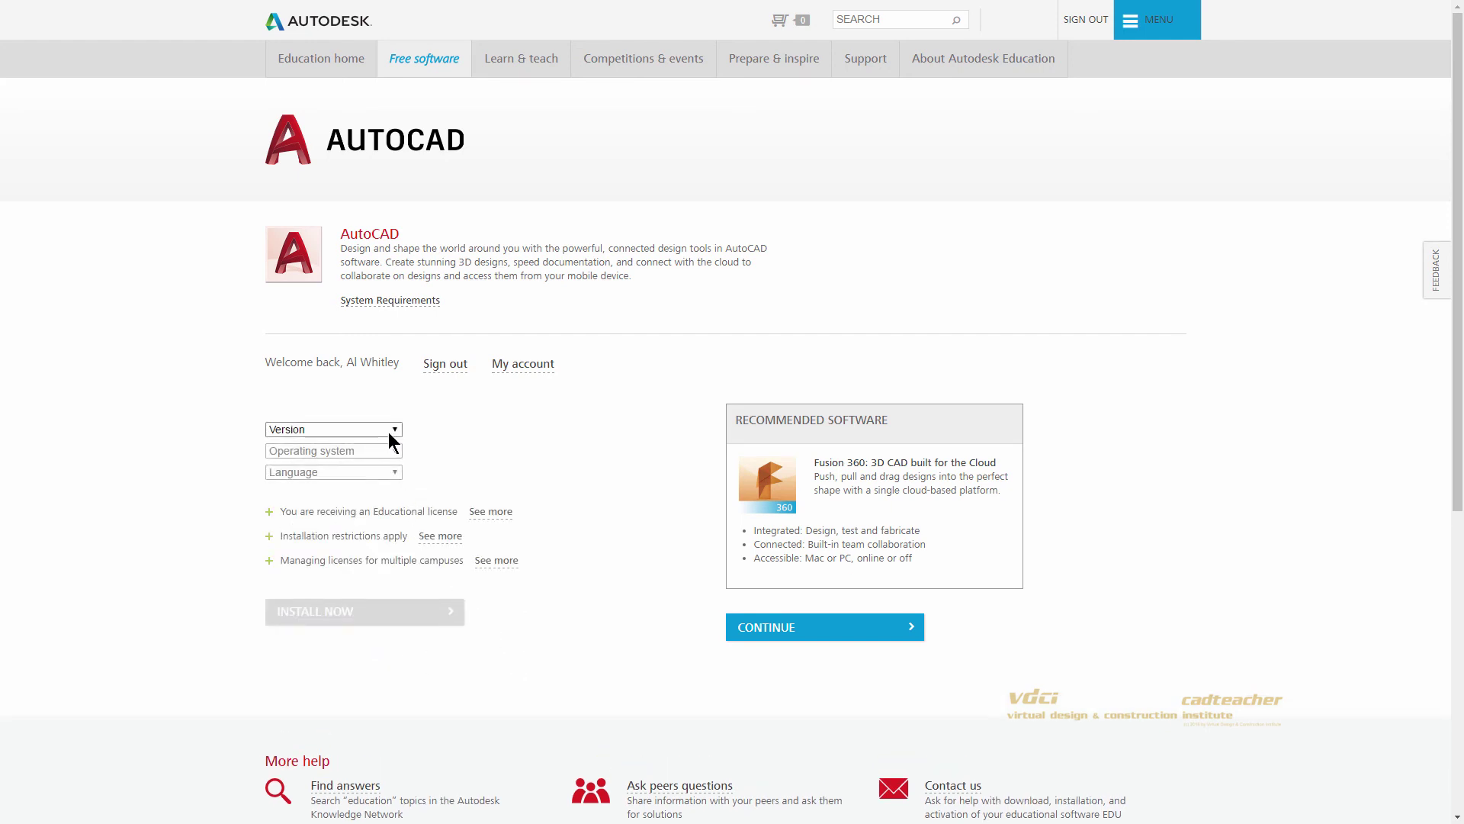
Step: Choose version AutoCAD 2018, Windows 64-bit operating system and English language
click(395, 433)
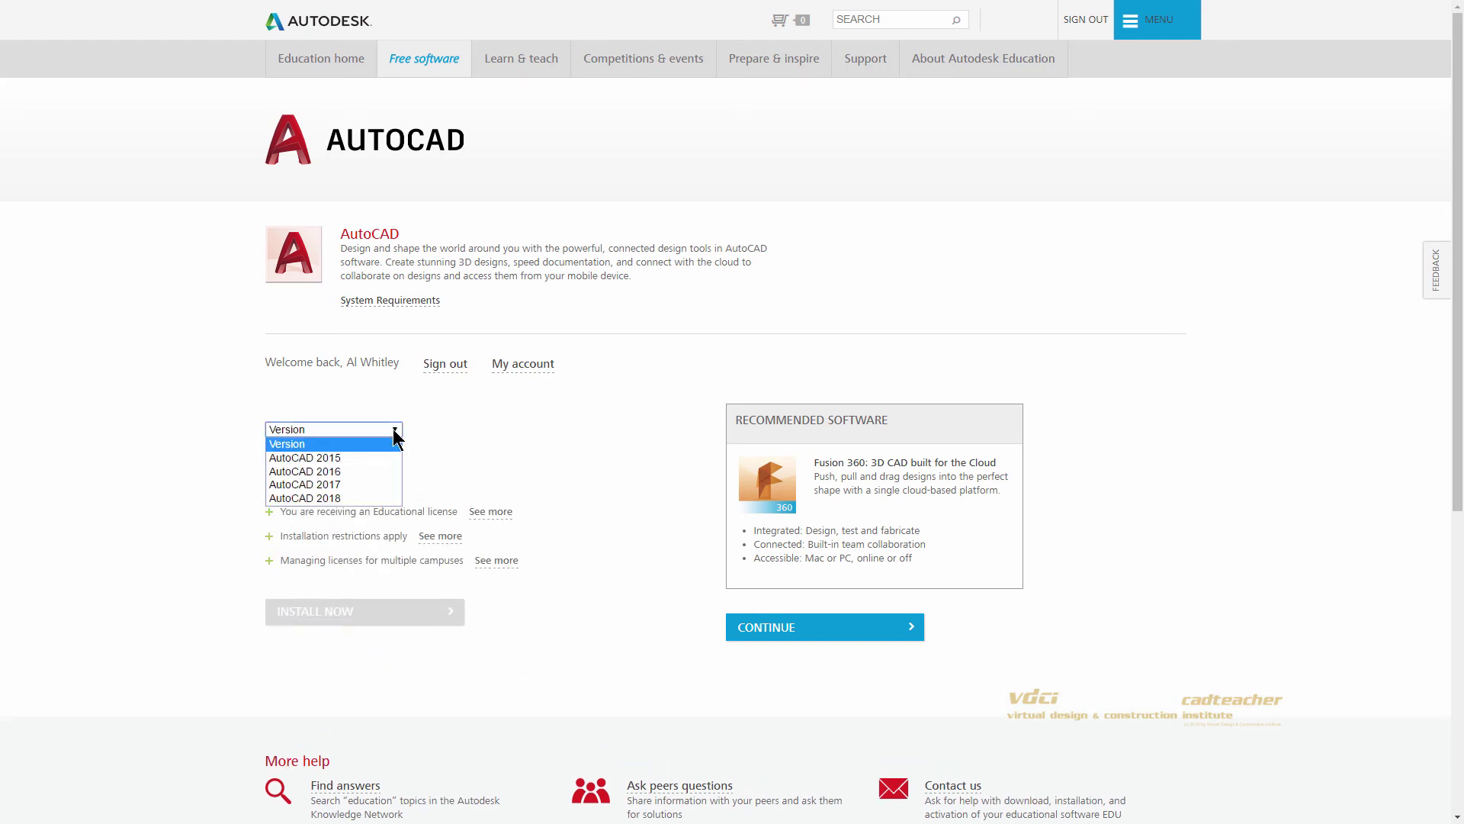
click(340, 499)
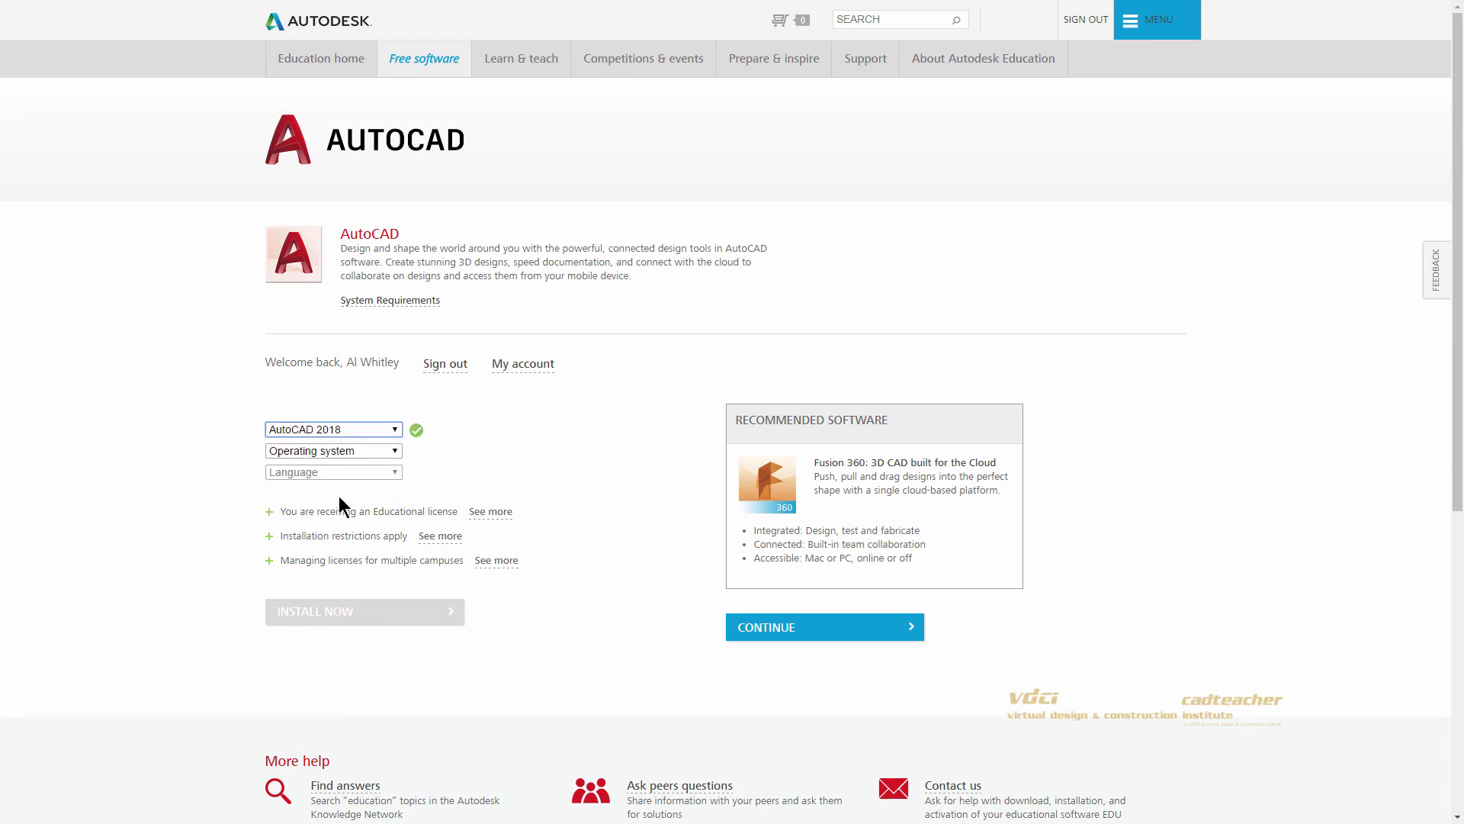
click(395, 450)
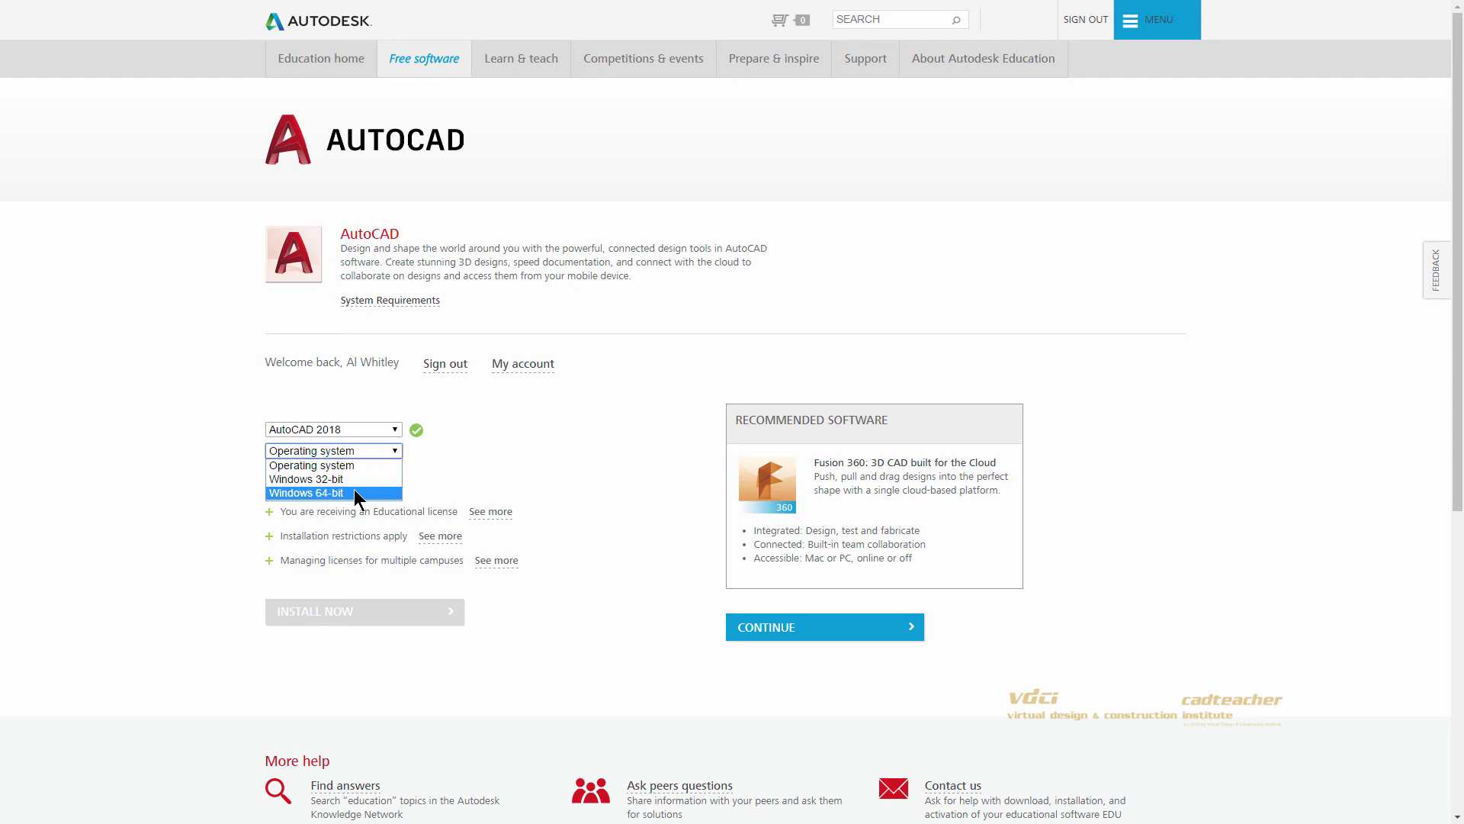
click(356, 493)
click(394, 474)
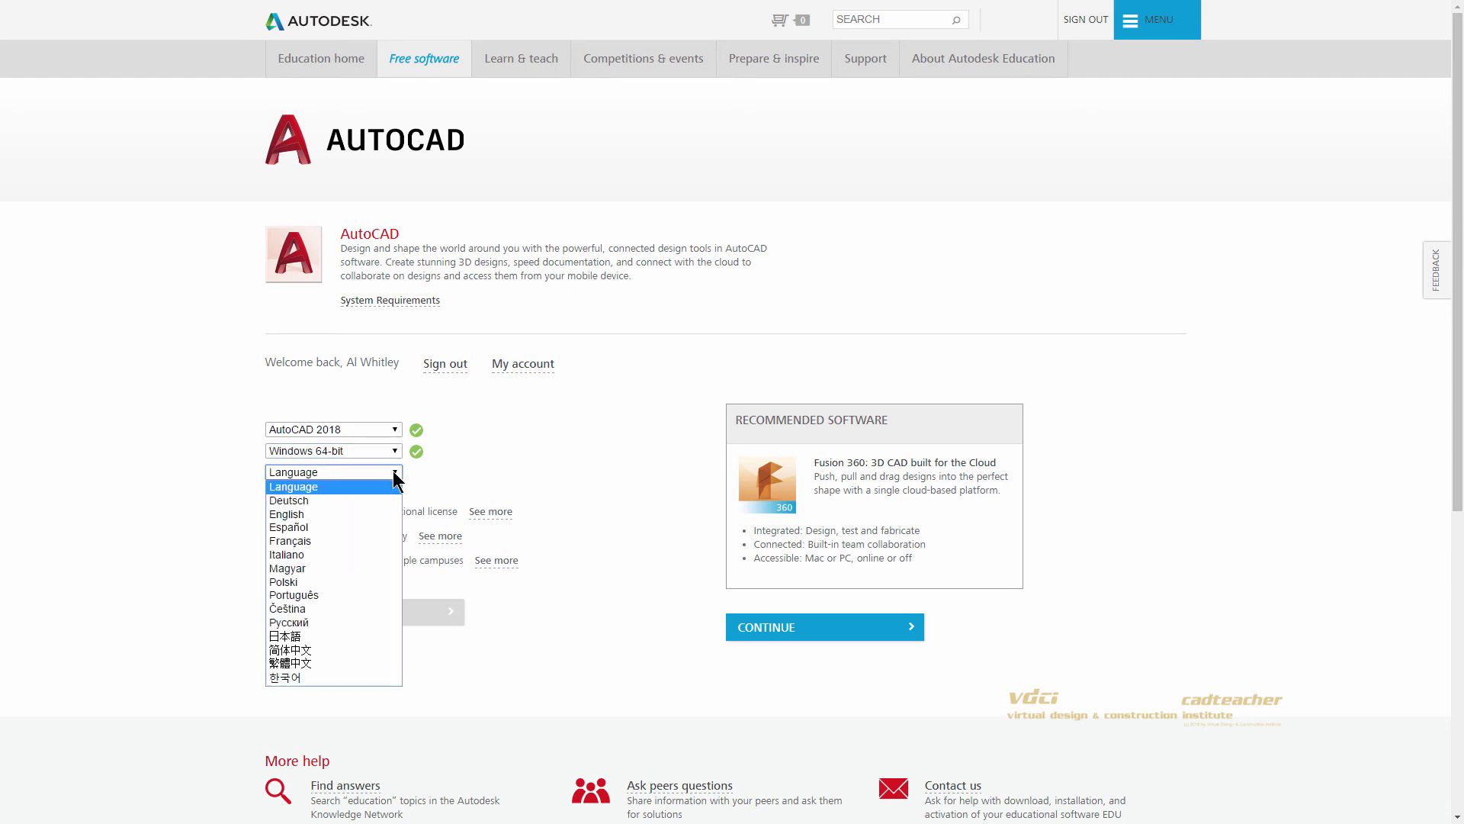
click(326, 514)
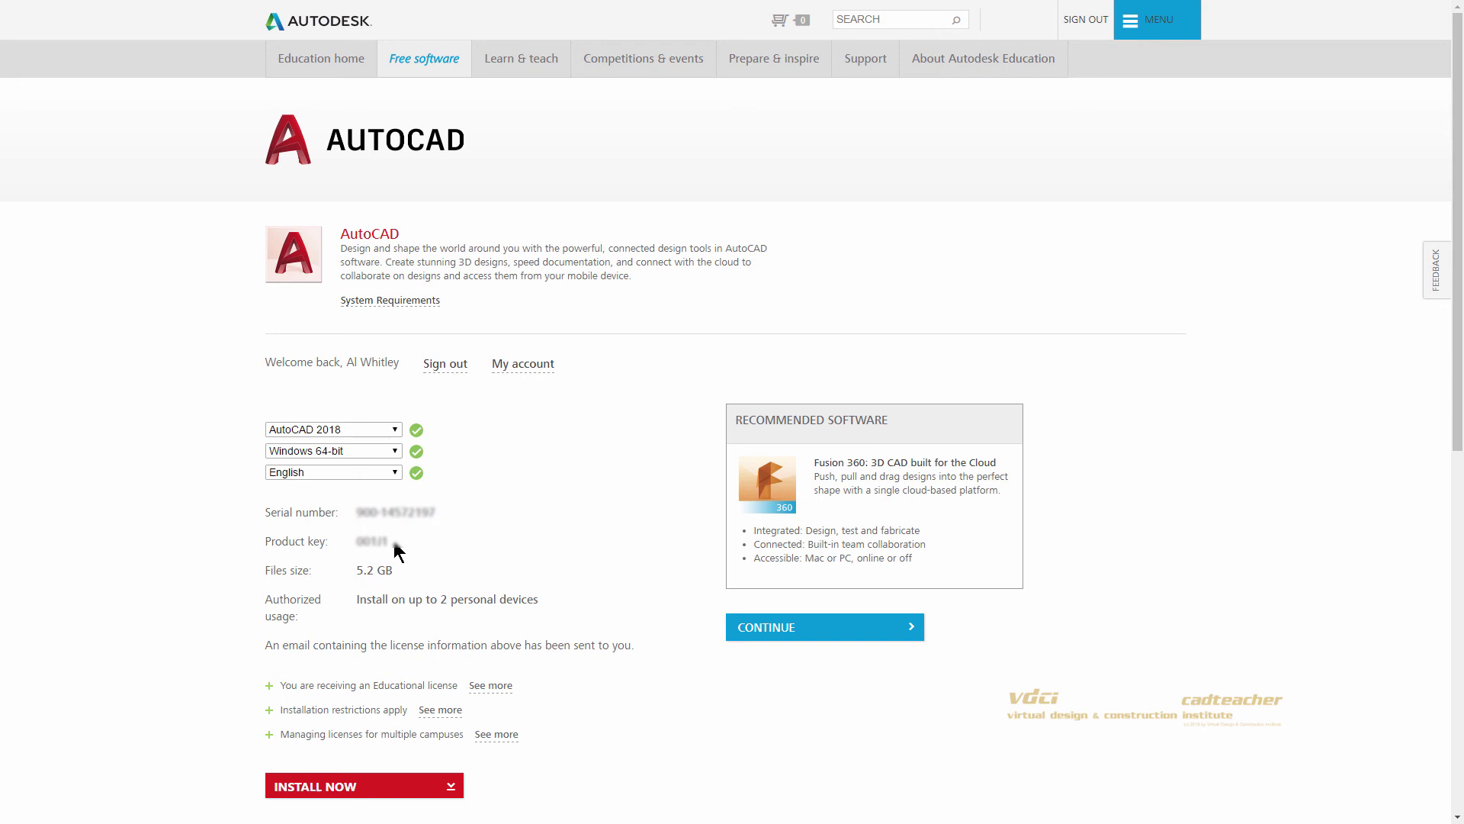
click(421, 514)
click(392, 543)
Step: Pick Install Now, accept the licence agreement and start the AutoCAD installer download
click(393, 545)
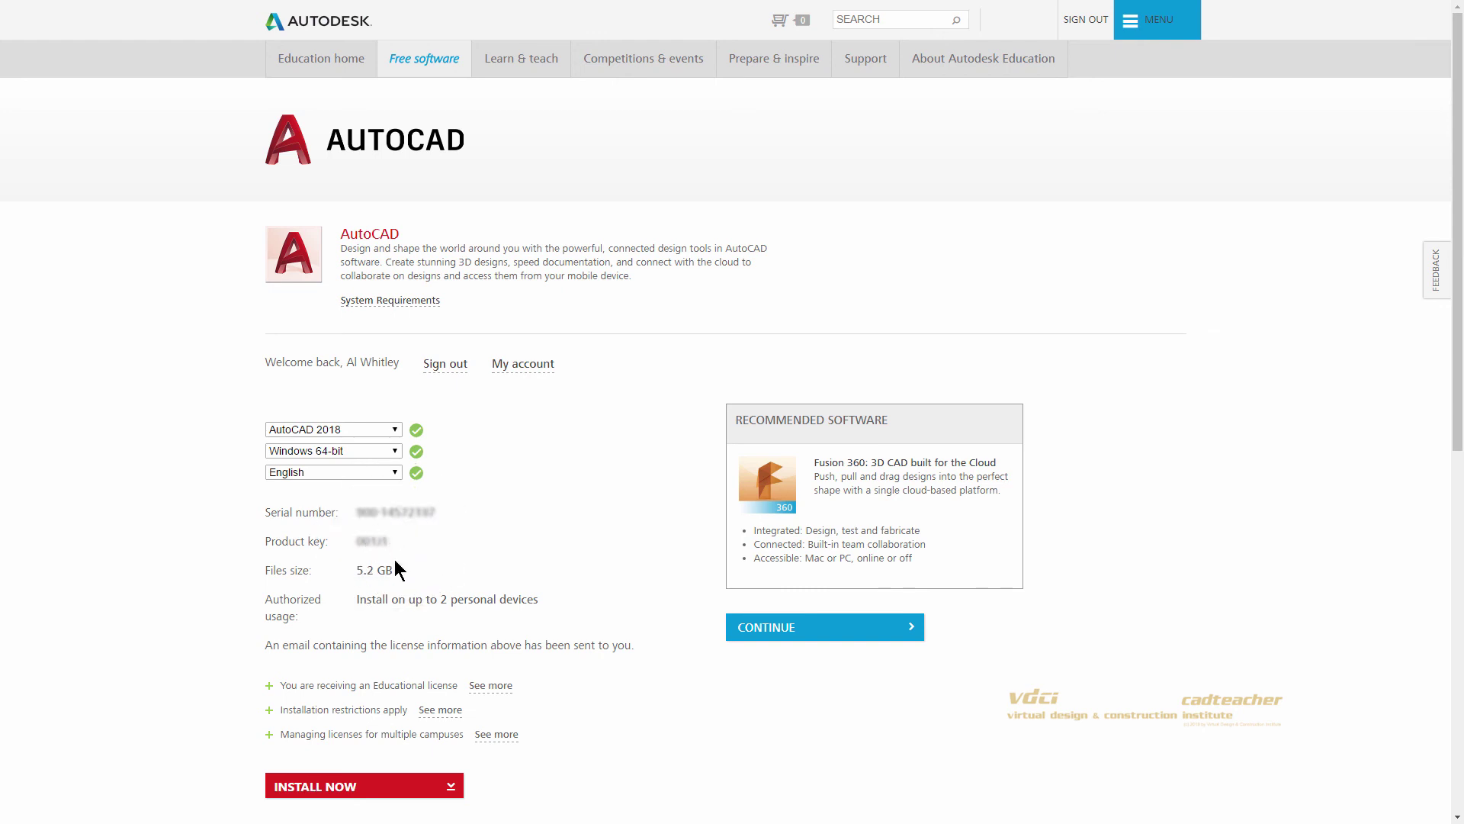
click(451, 788)
scroll(450, 785, down, 2)
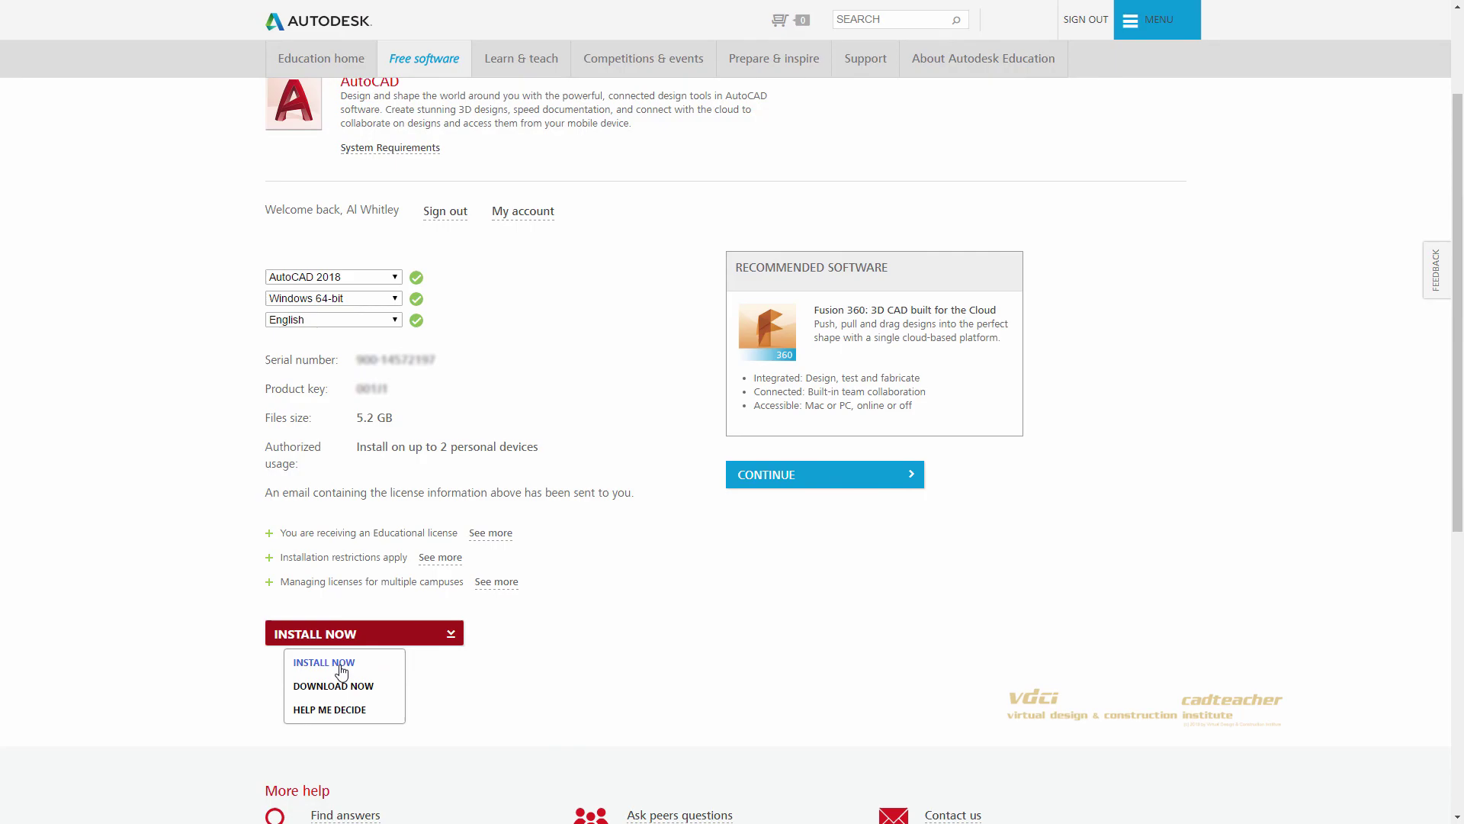
click(341, 671)
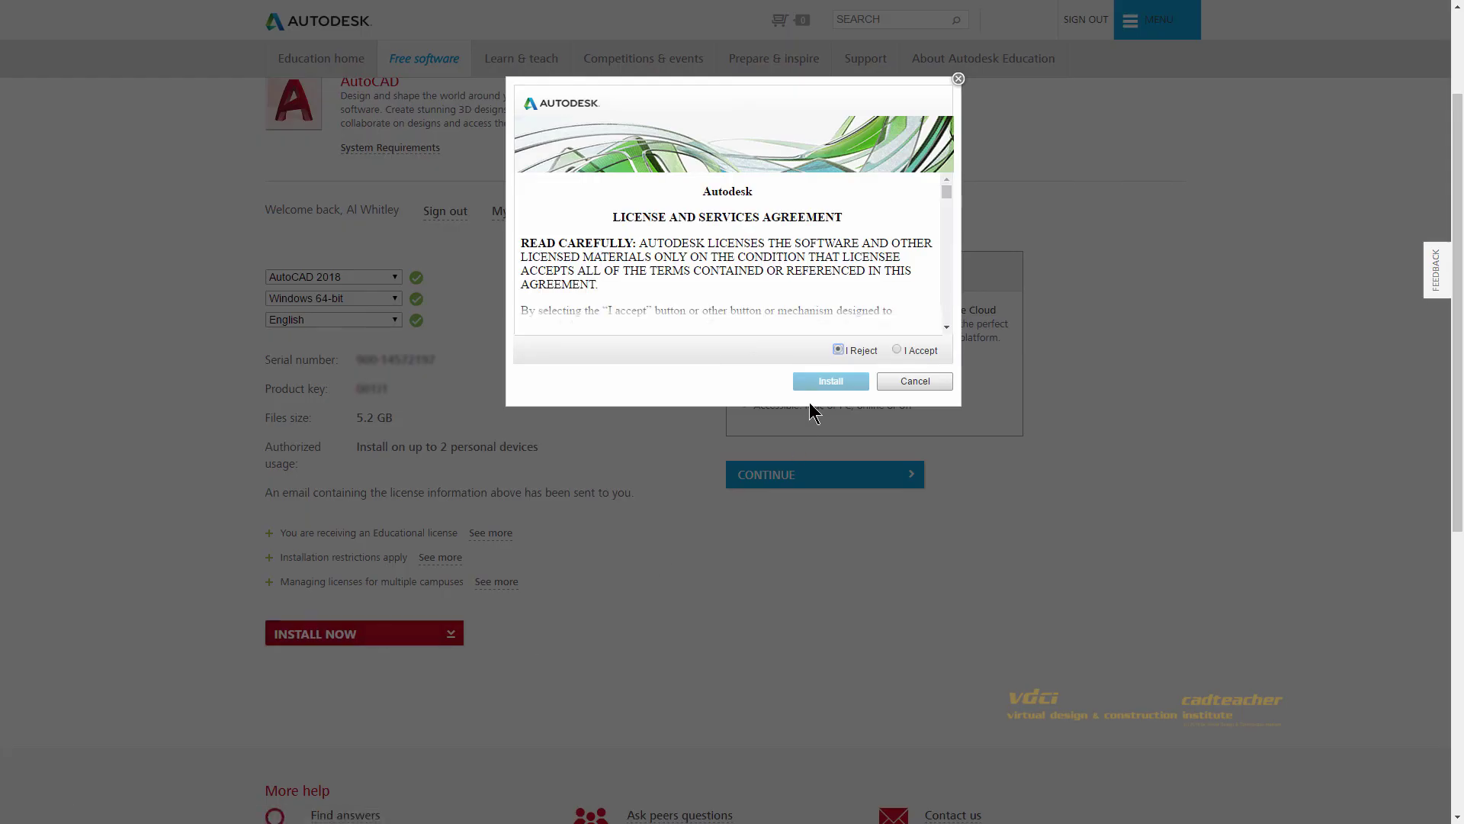
click(897, 349)
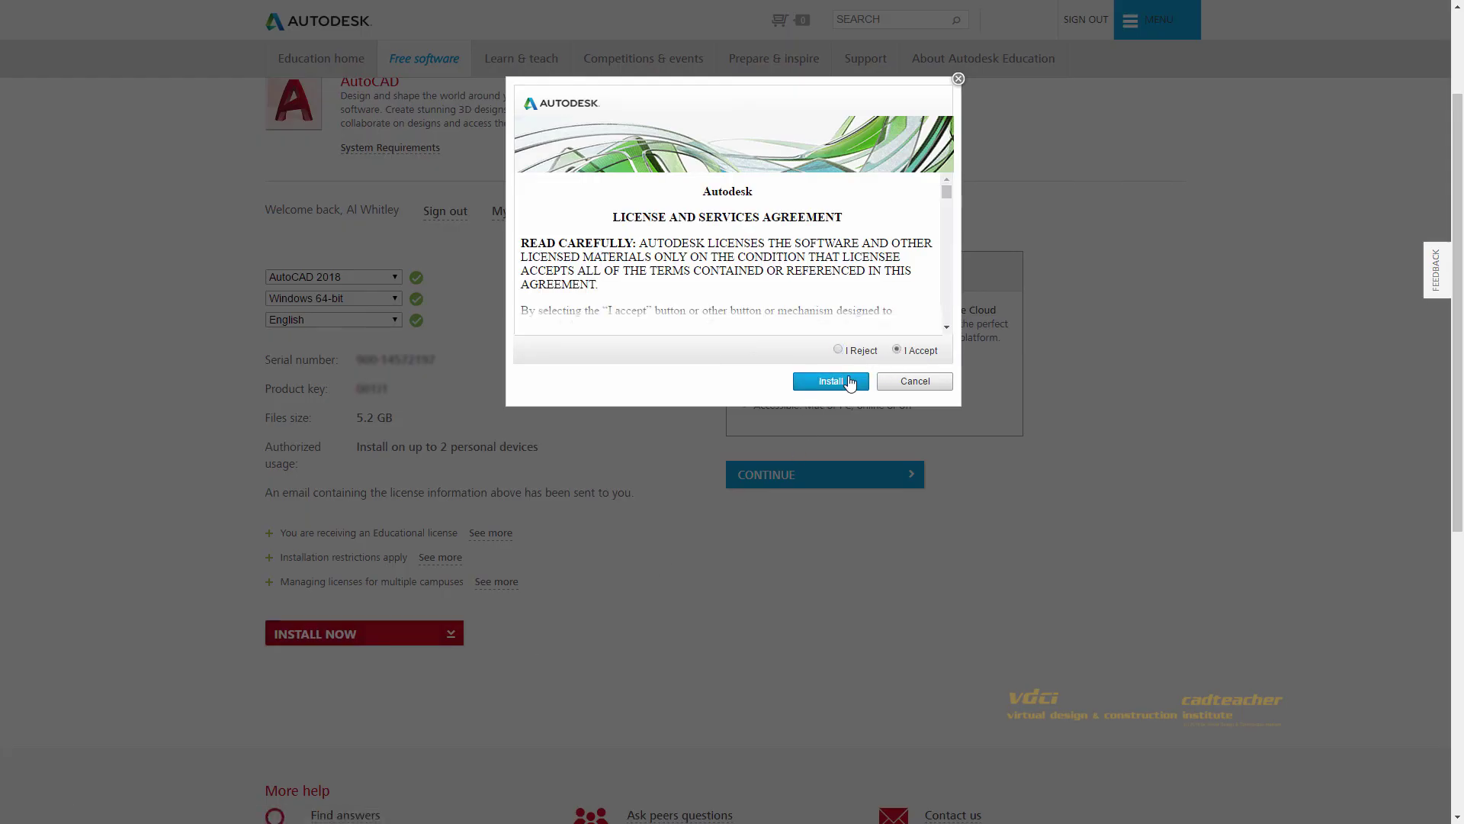
click(831, 381)
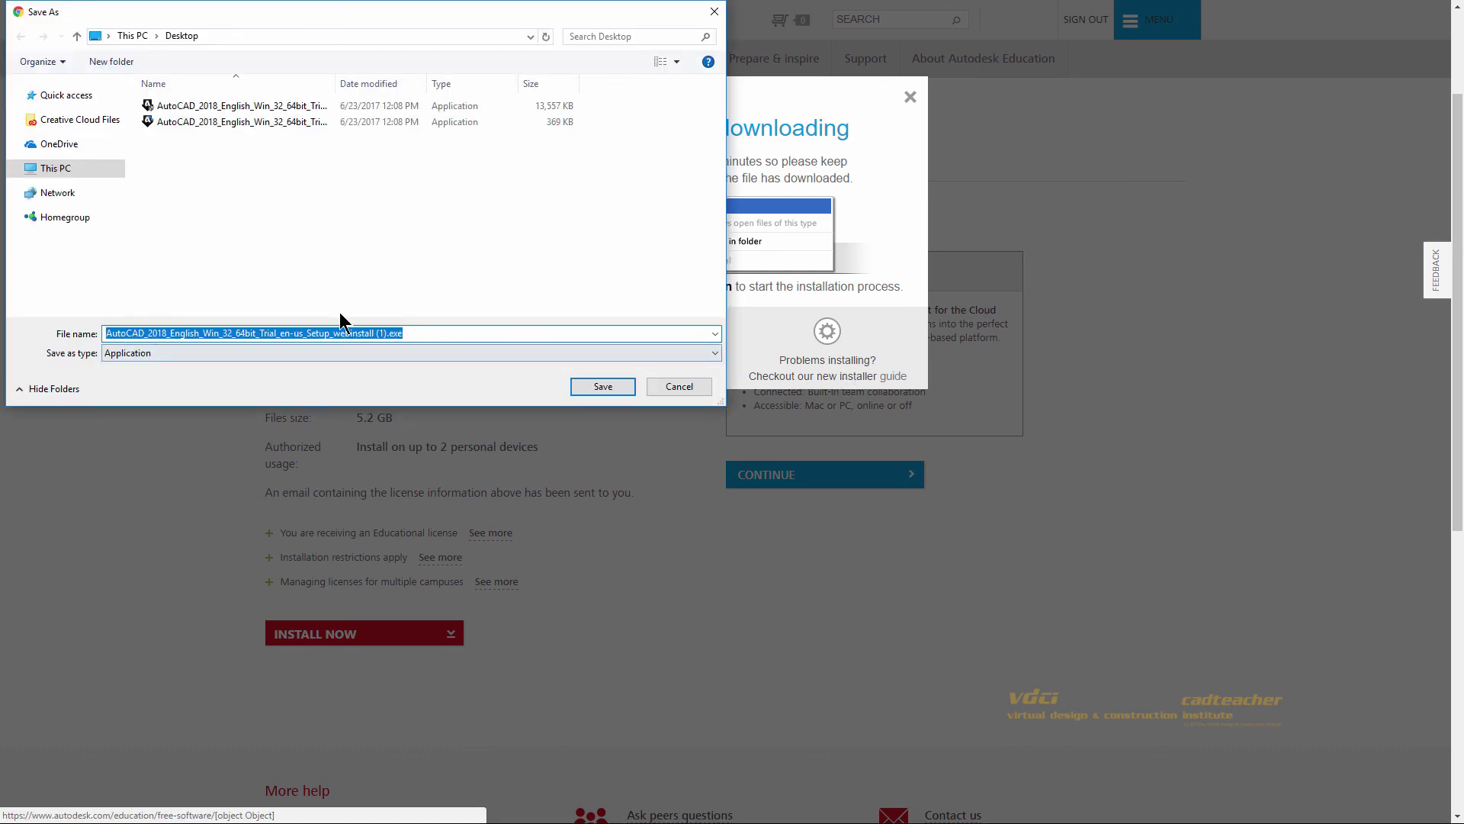
Step: Save the AutoCAD 2018 installer to the Desktop and open it from Chrome's download bar
click(602, 387)
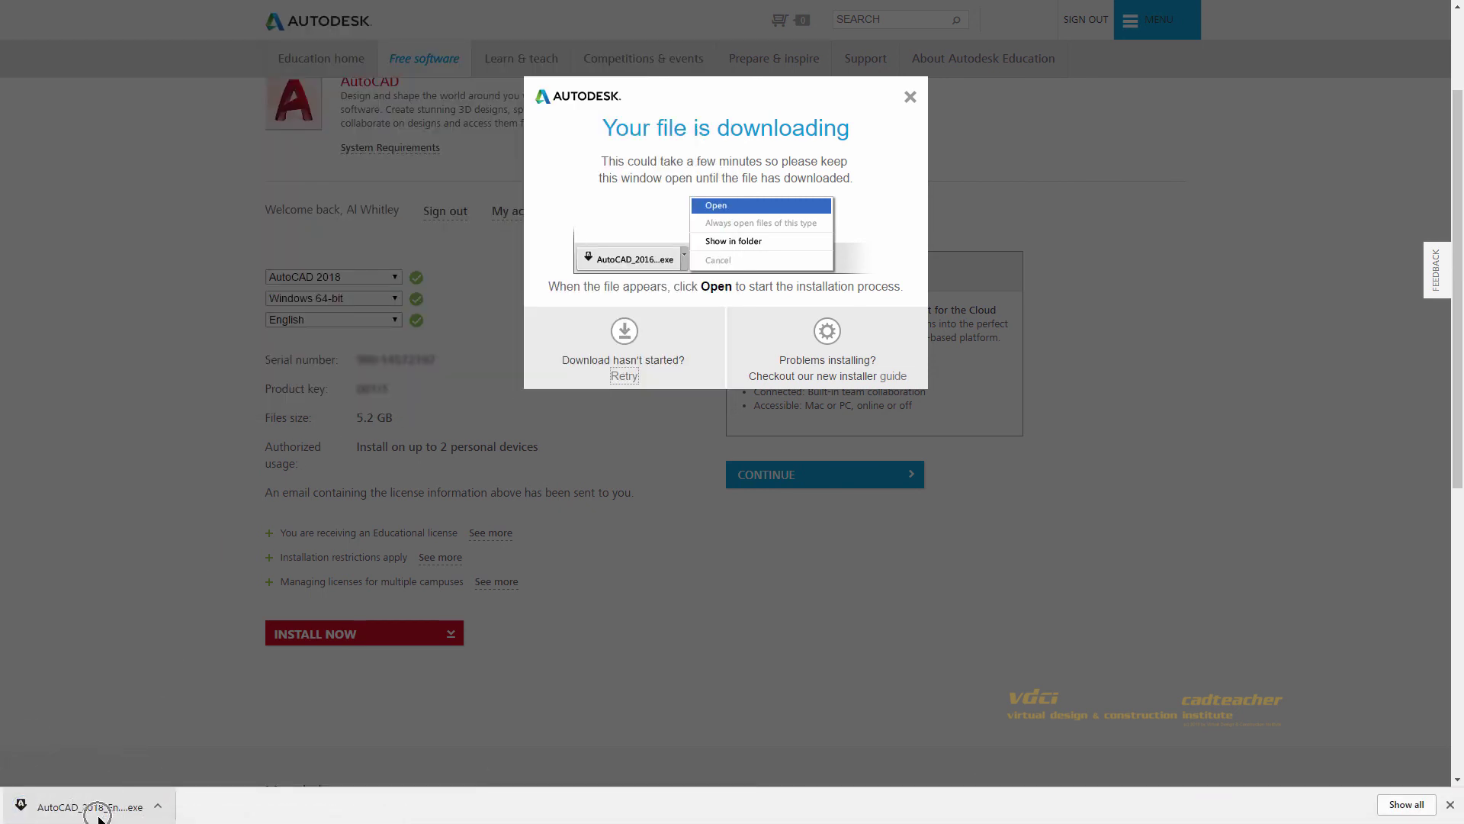
click(99, 818)
click(157, 806)
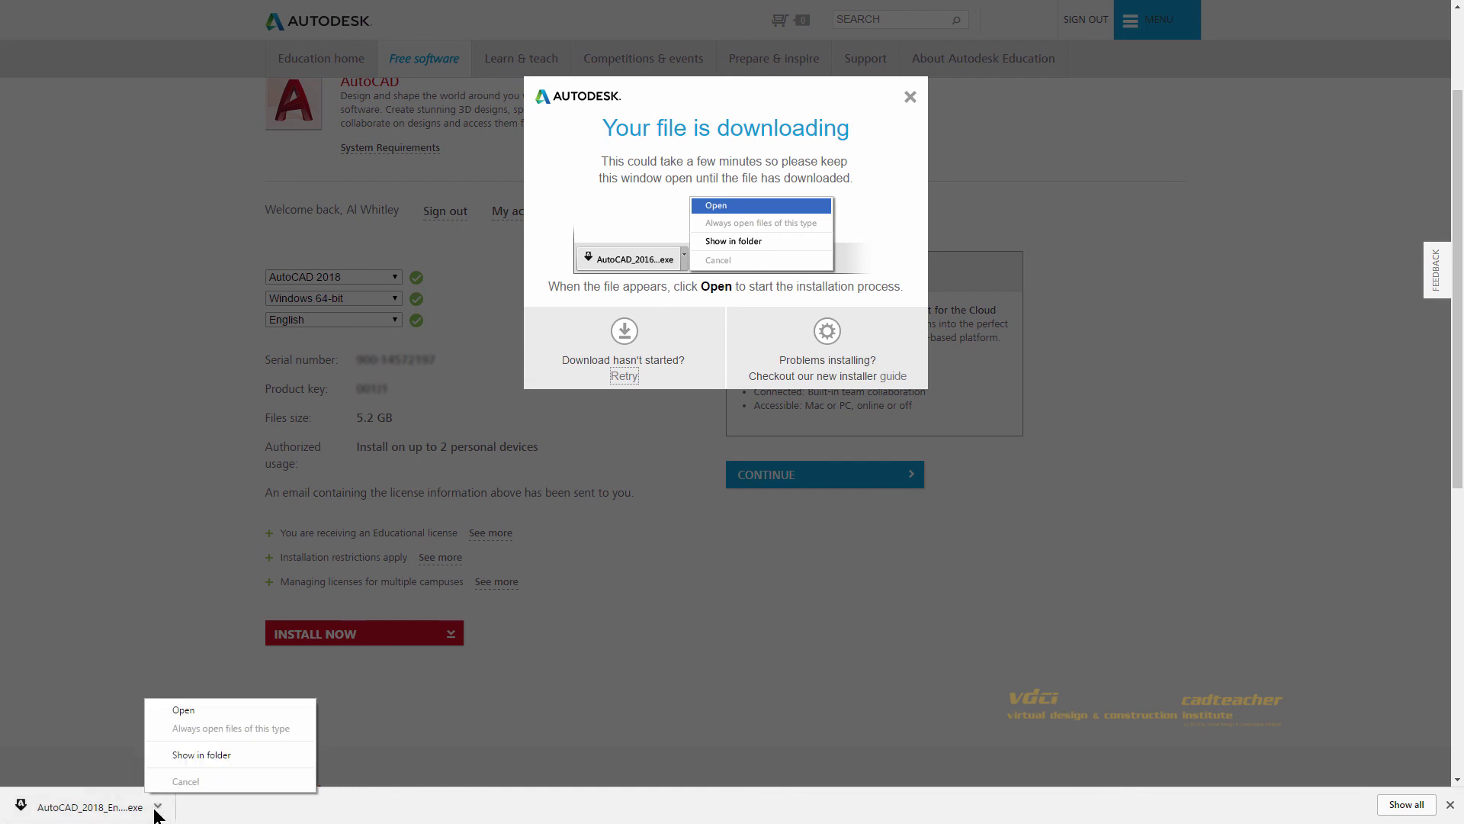
click(183, 712)
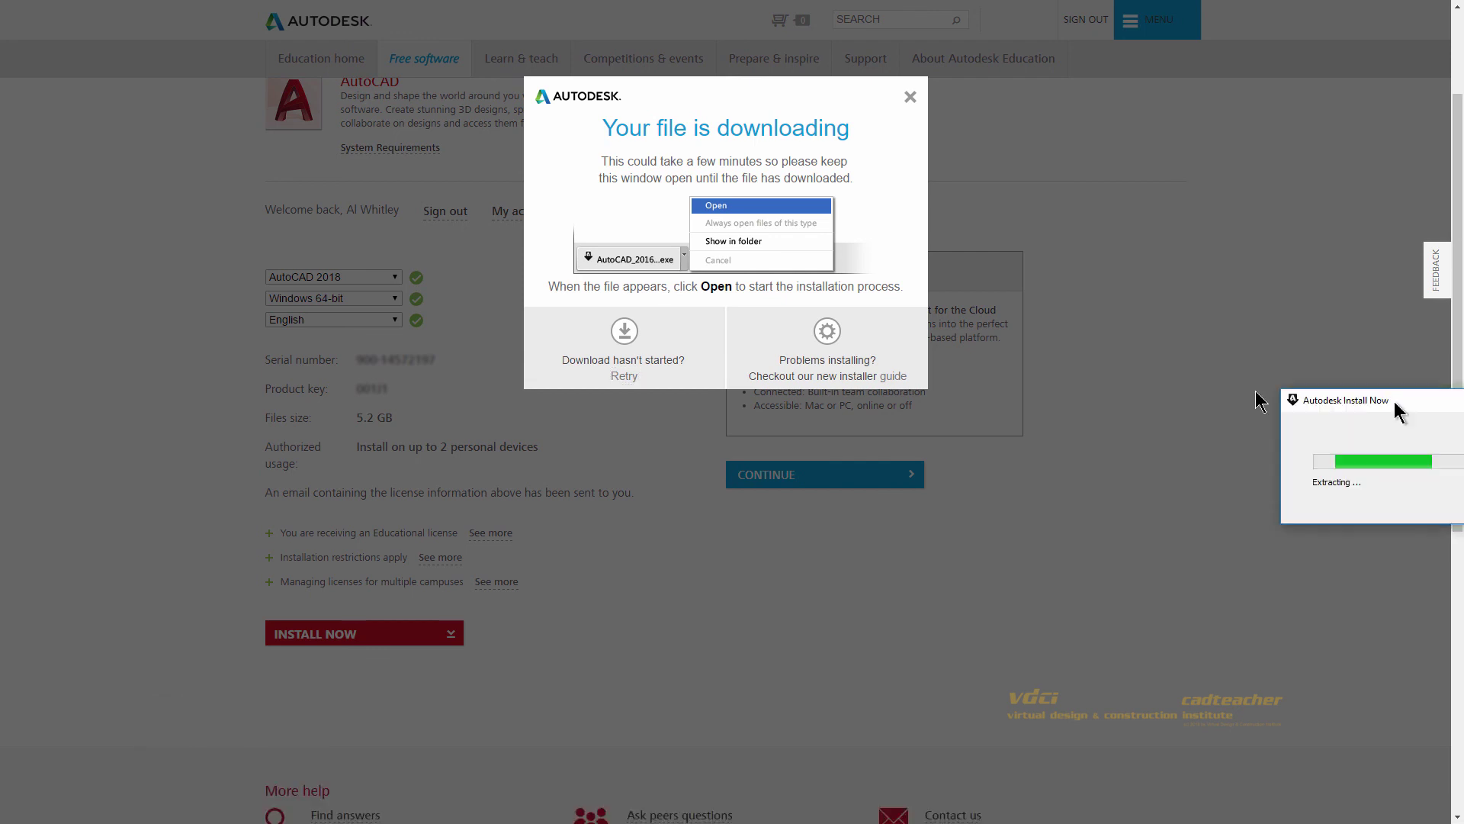
Step: Centre the extracting and AutoCAD 2018 setup windows, then choose Install
drag(1400, 412, 674, 436)
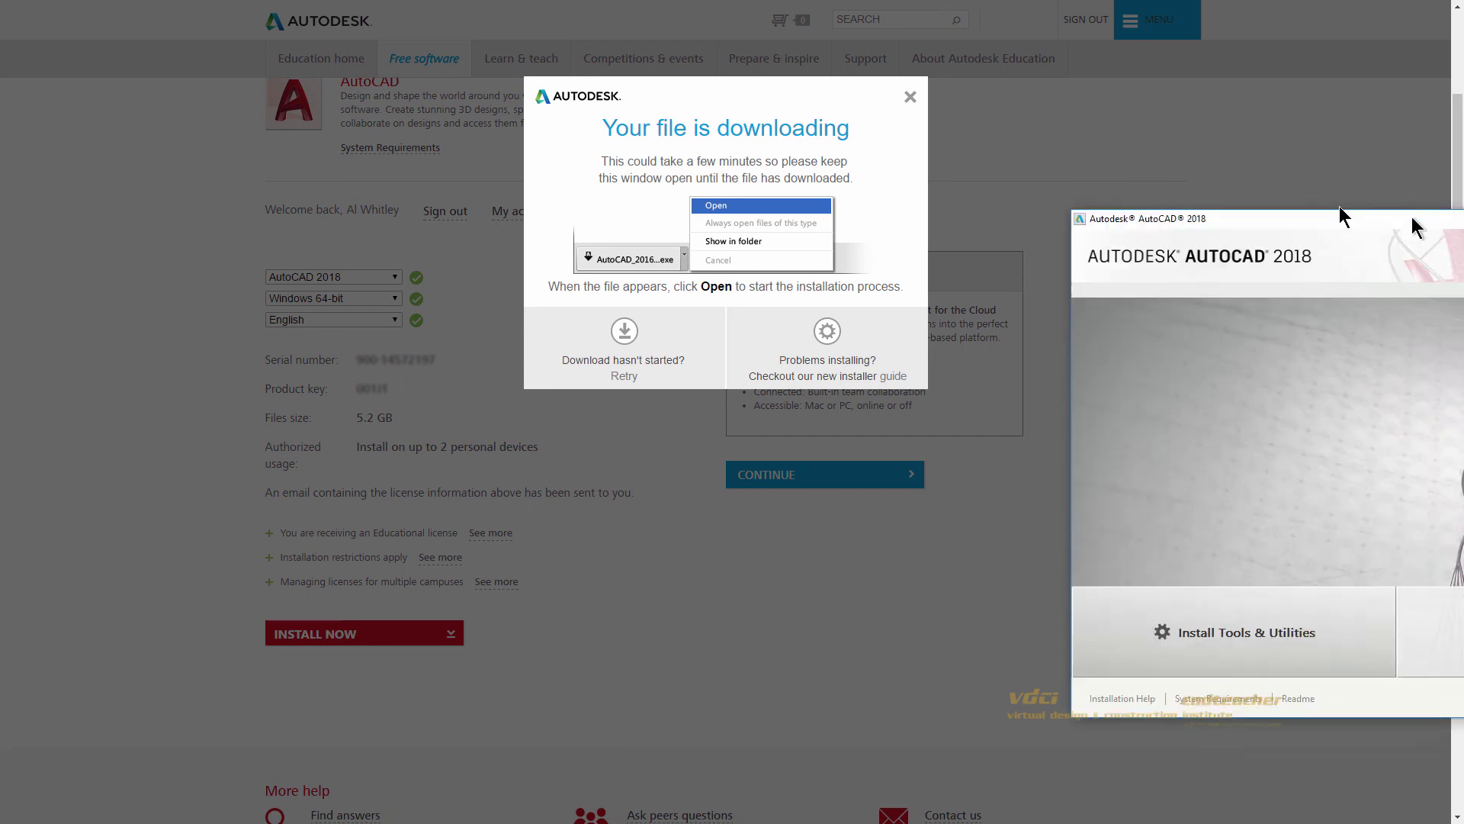
drag(1429, 217, 846, 85)
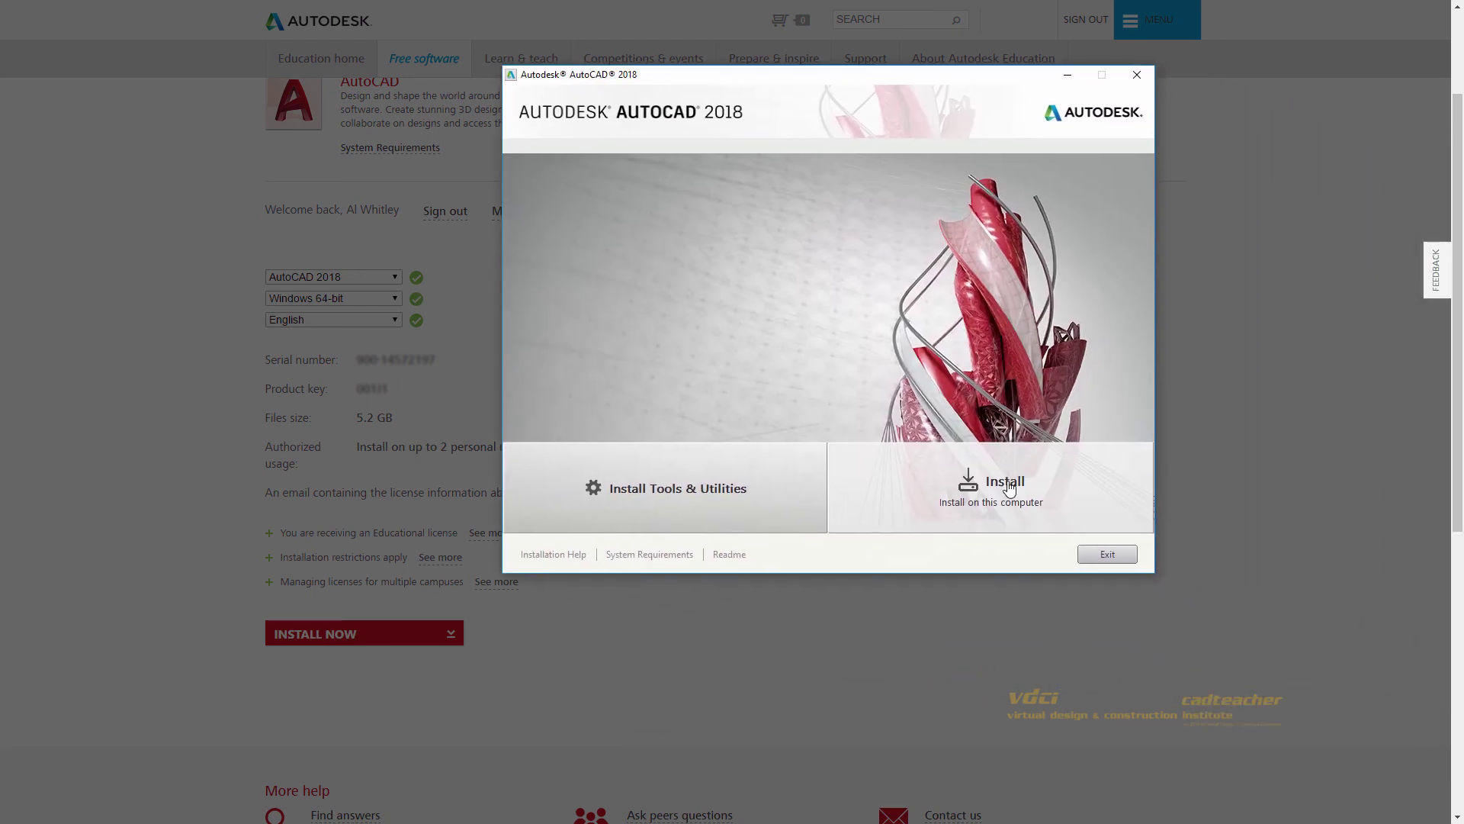
click(1009, 488)
click(1009, 488)
click(1008, 488)
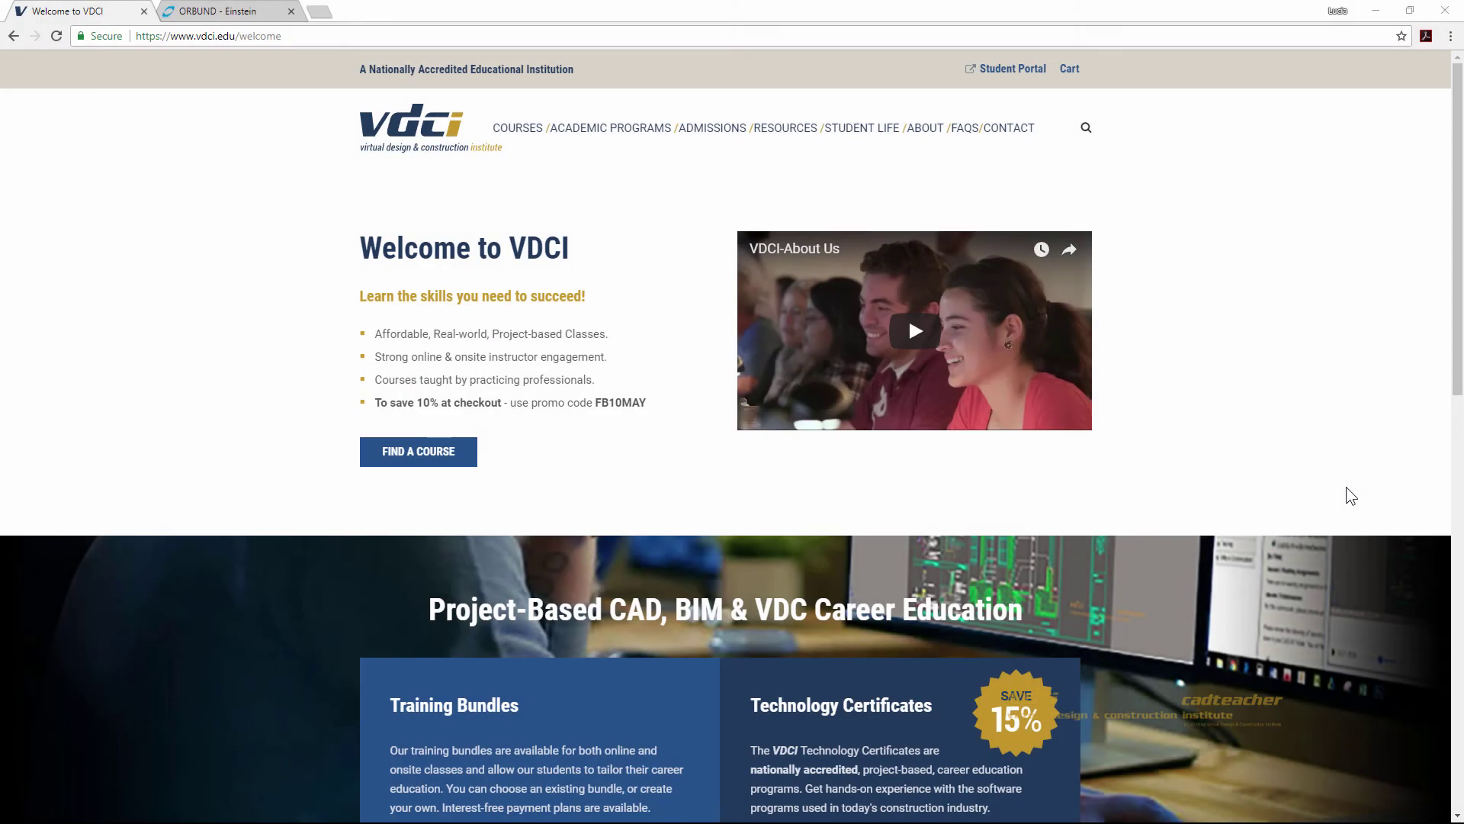